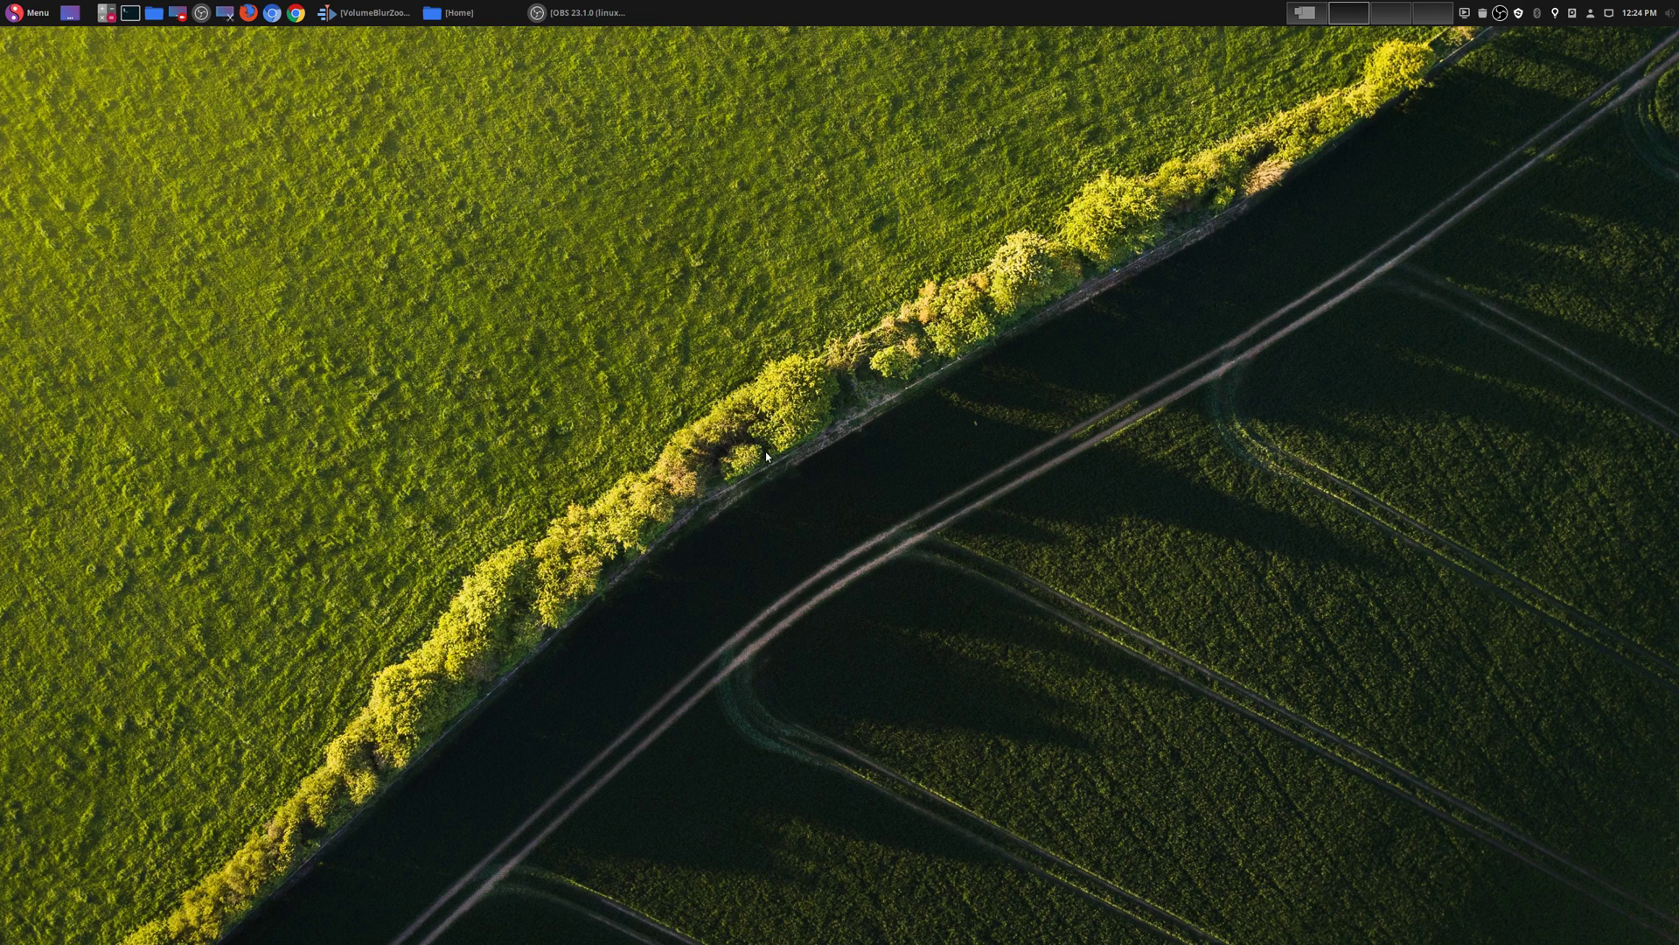
Step: Bring the Kdenlive window with VolumeBlurZoomProject to the front
left_click(374, 14)
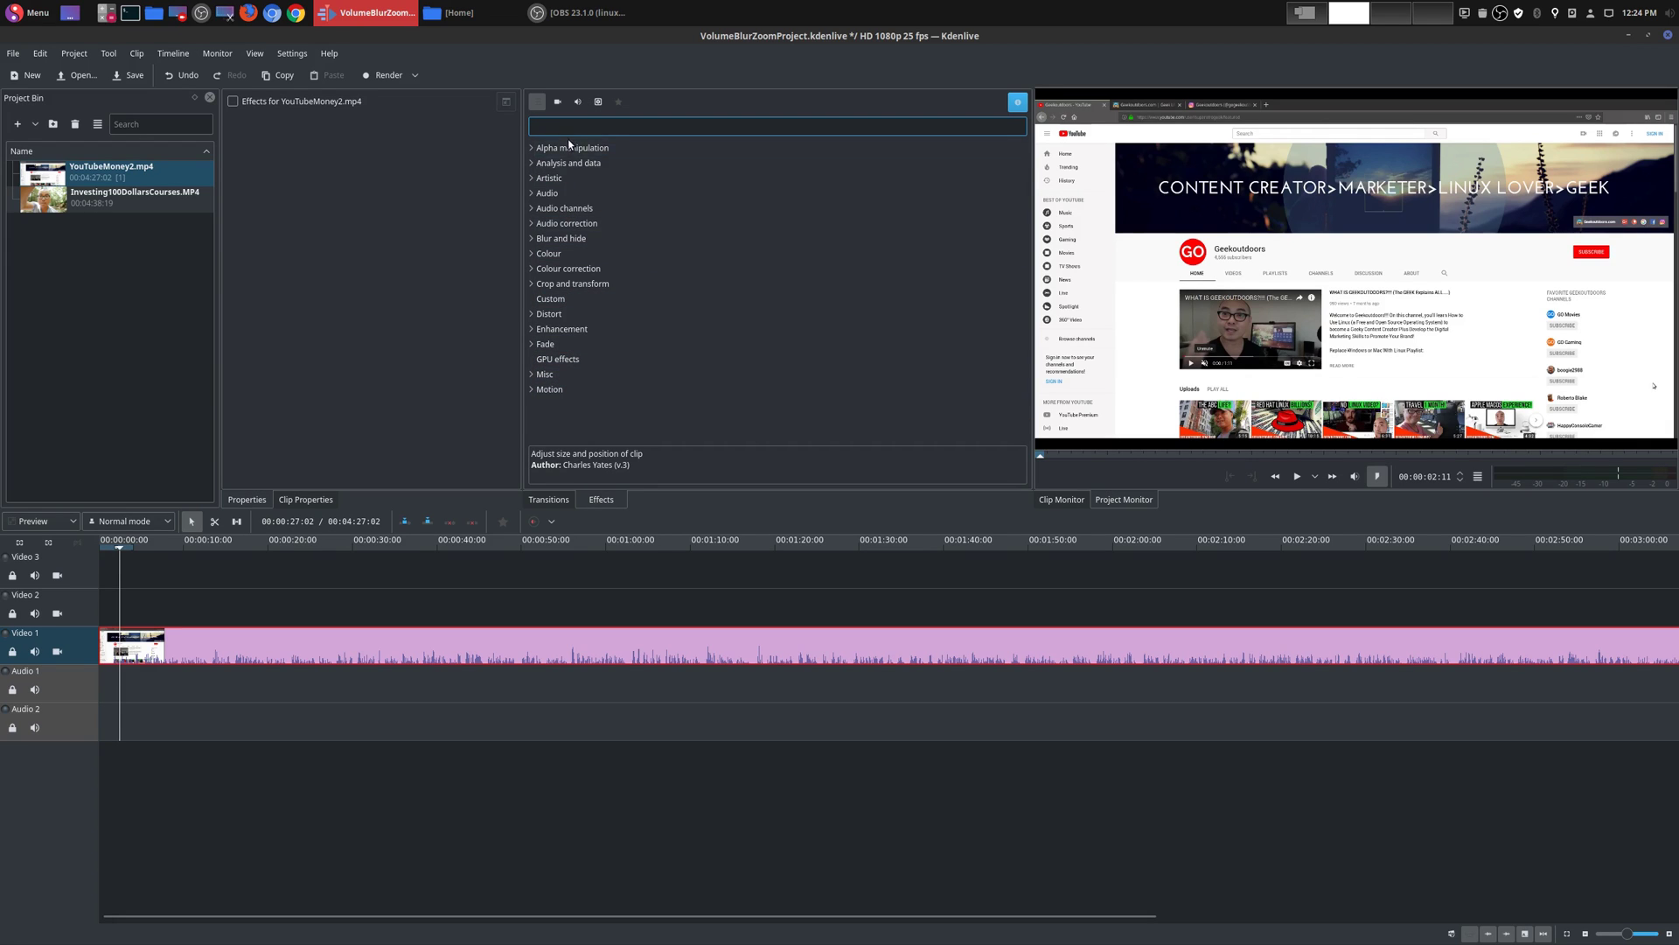
Step: Browse the Alpha manipulation and Audio effect categories
left_click(531, 147)
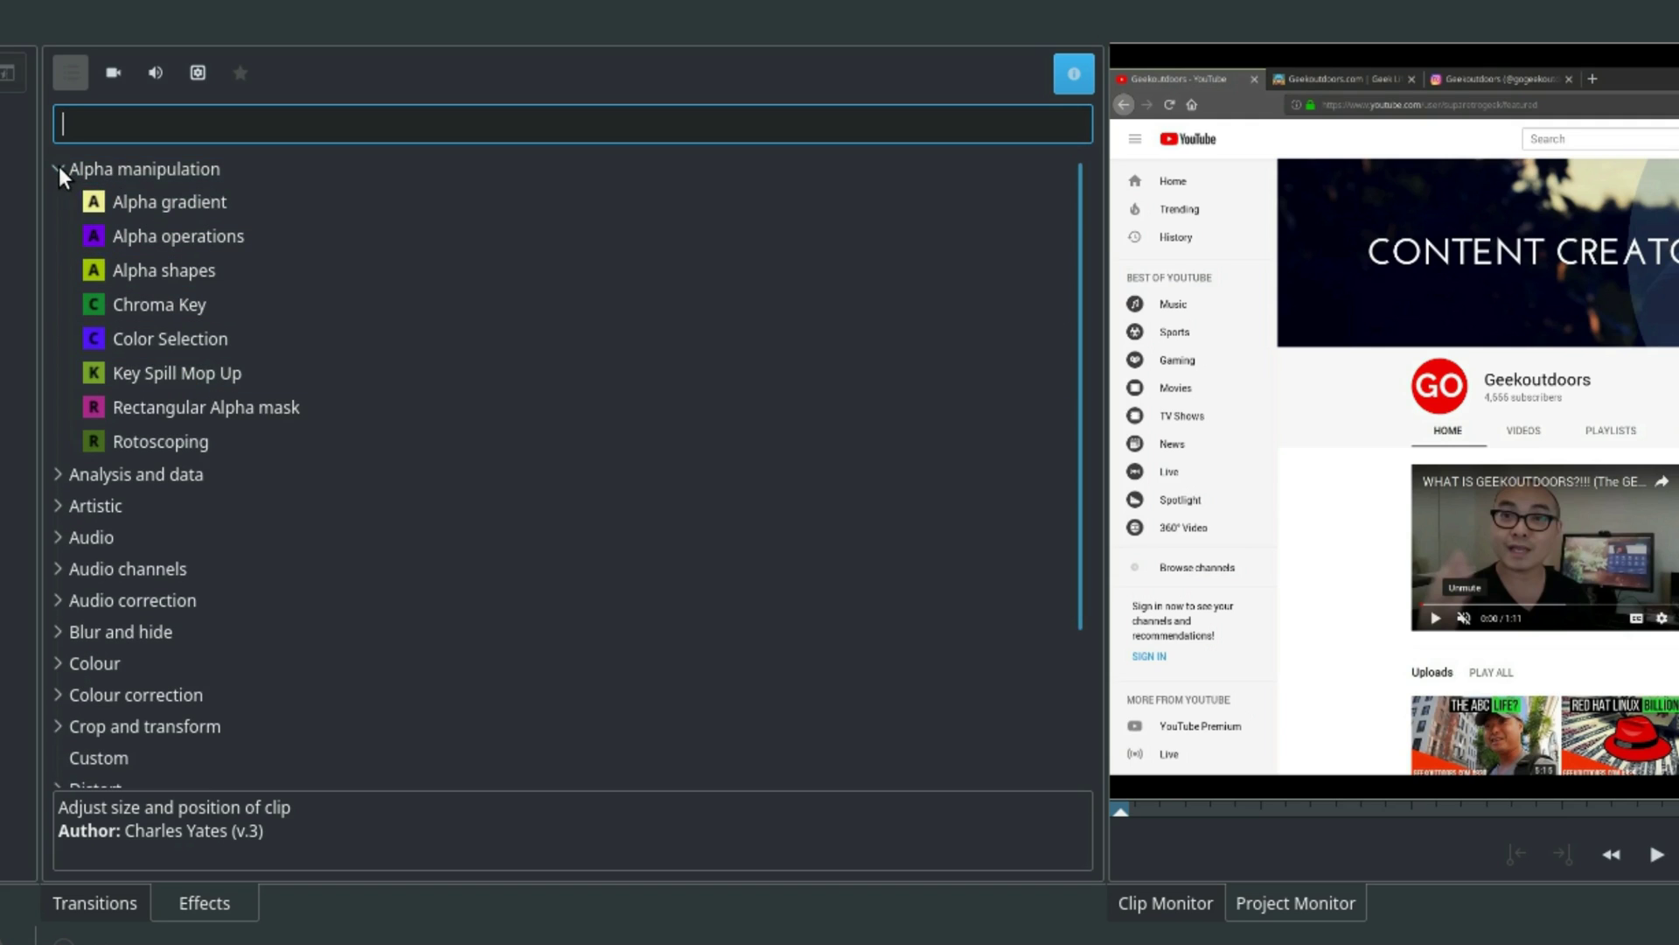
left_click(59, 166)
left_click(56, 264)
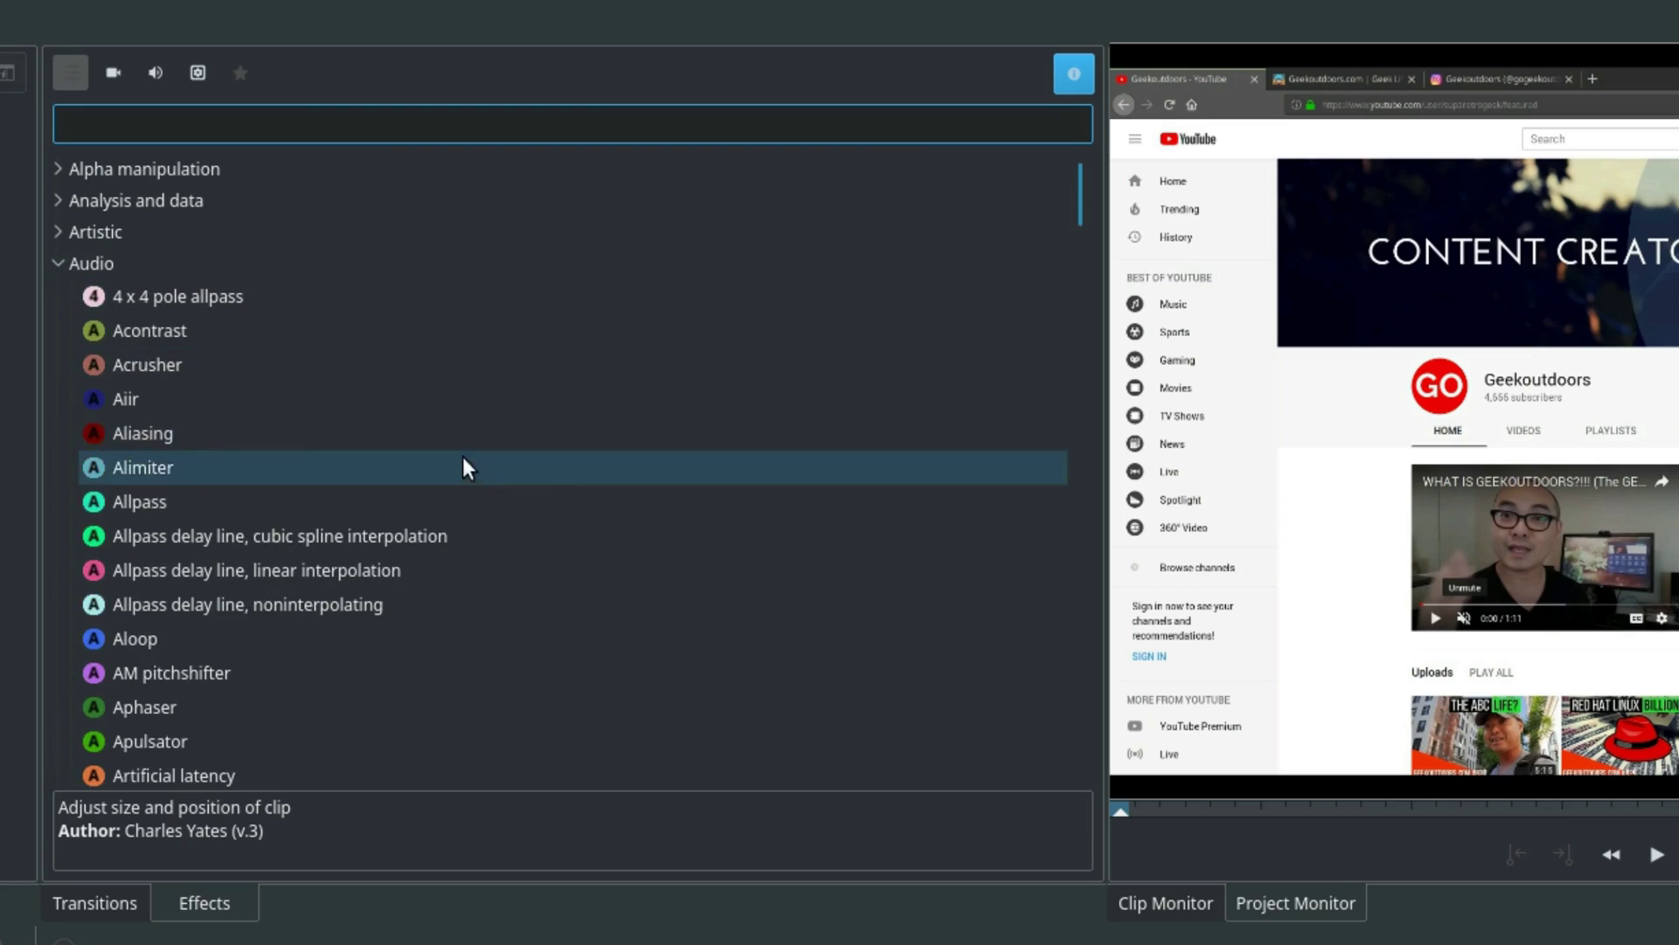
scroll(467, 457, "down", 20)
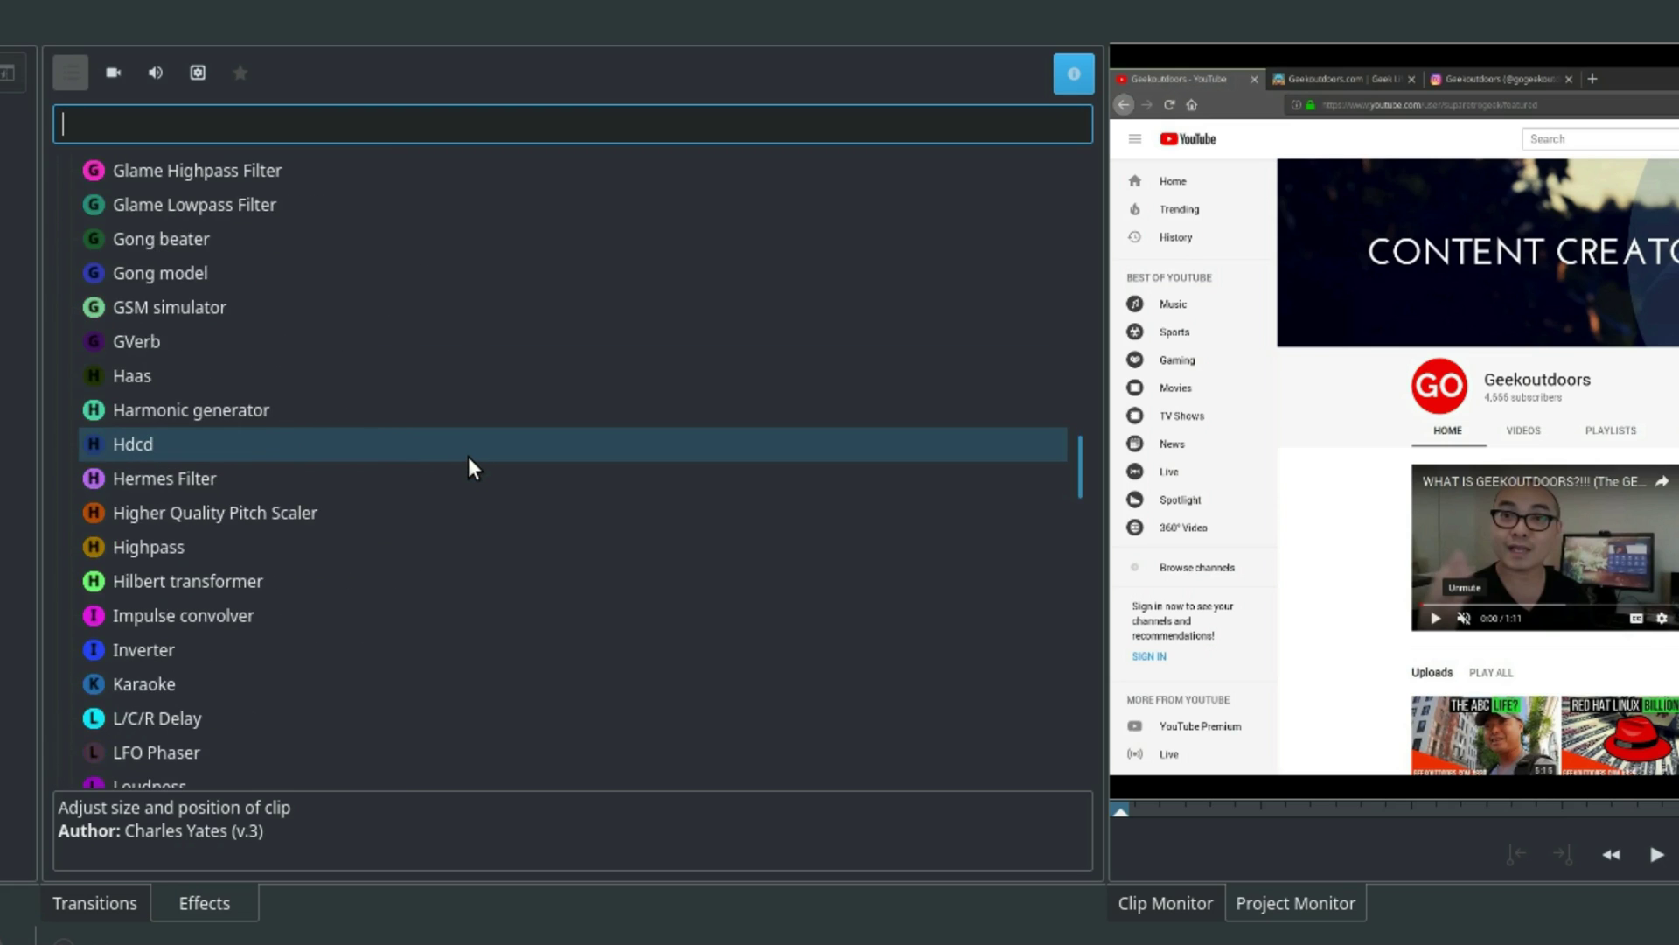
scroll(467, 456, "down", 4)
scroll(460, 486, "up", 15)
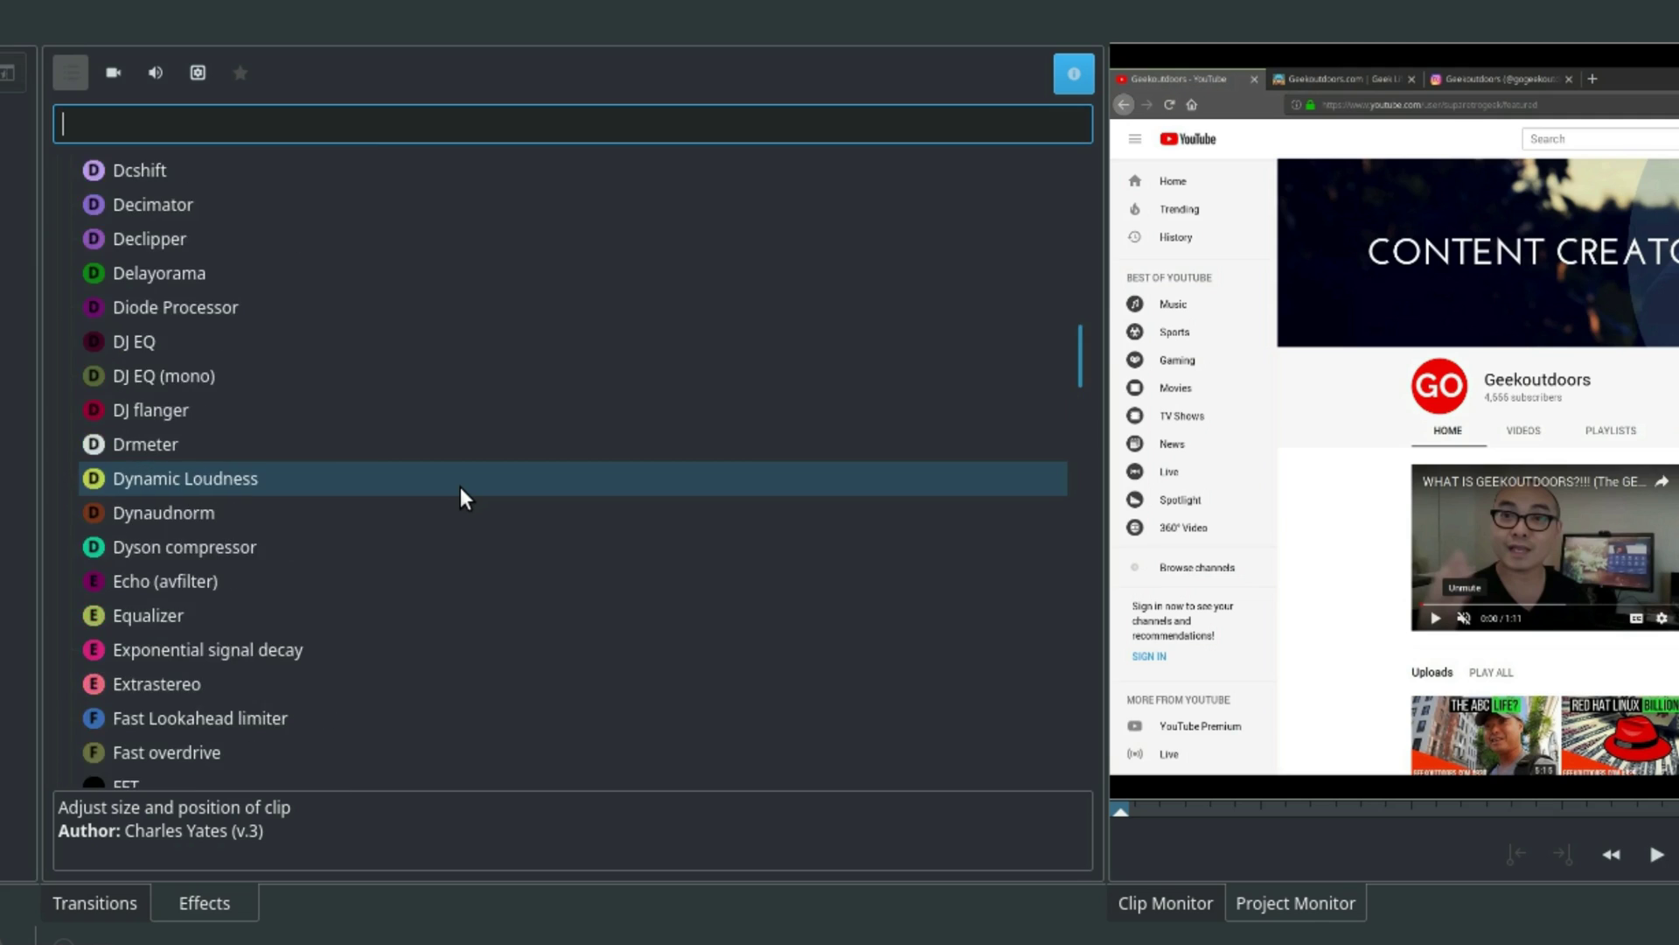
scroll(455, 481, "up", 15)
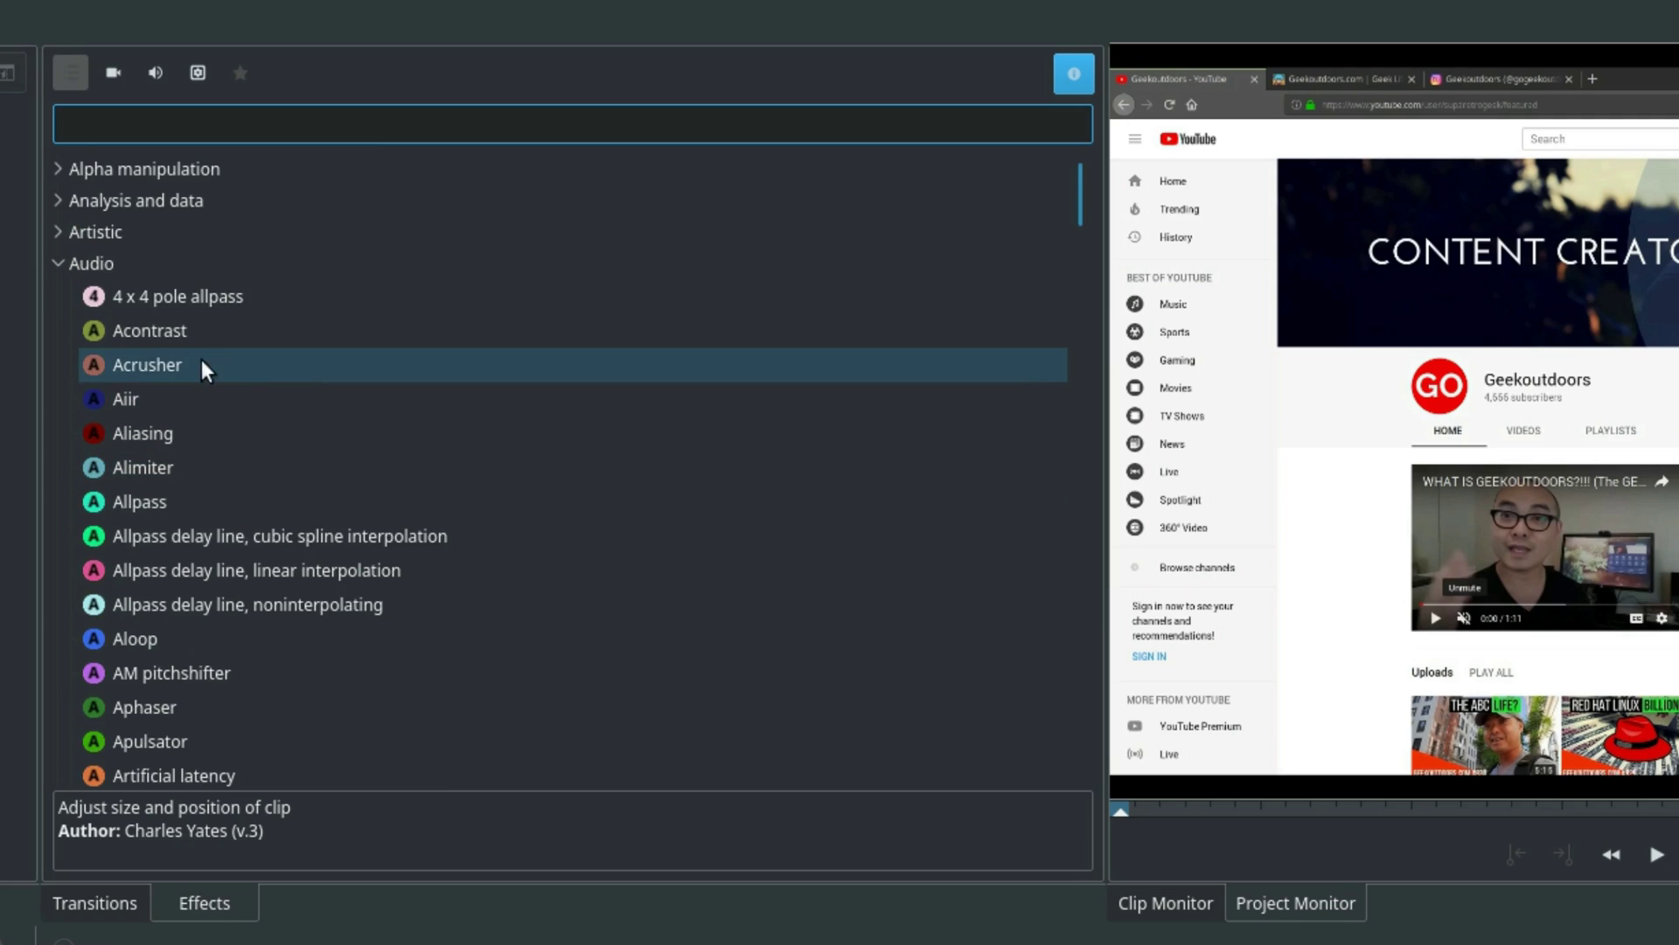
Step: Look through the Artistic effects, then list Audio correction's Gain through Volume (keyframable)
left_click(57, 261)
left_click(56, 233)
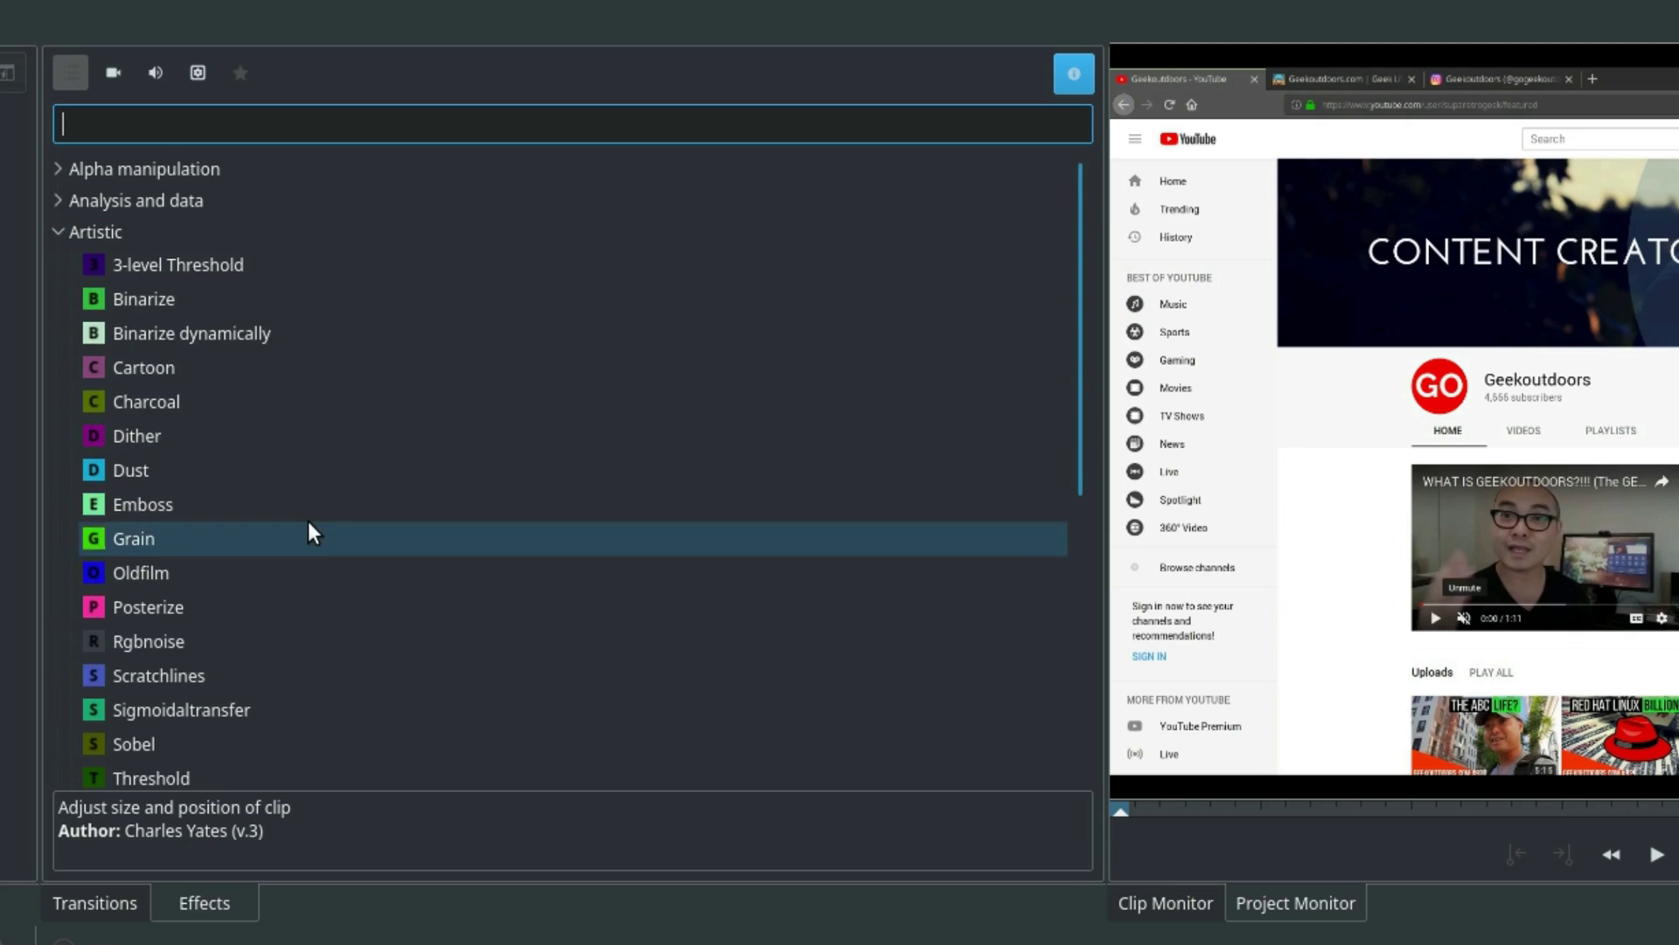
scroll(308, 521, "down", 5)
scroll(308, 520, "up", 5)
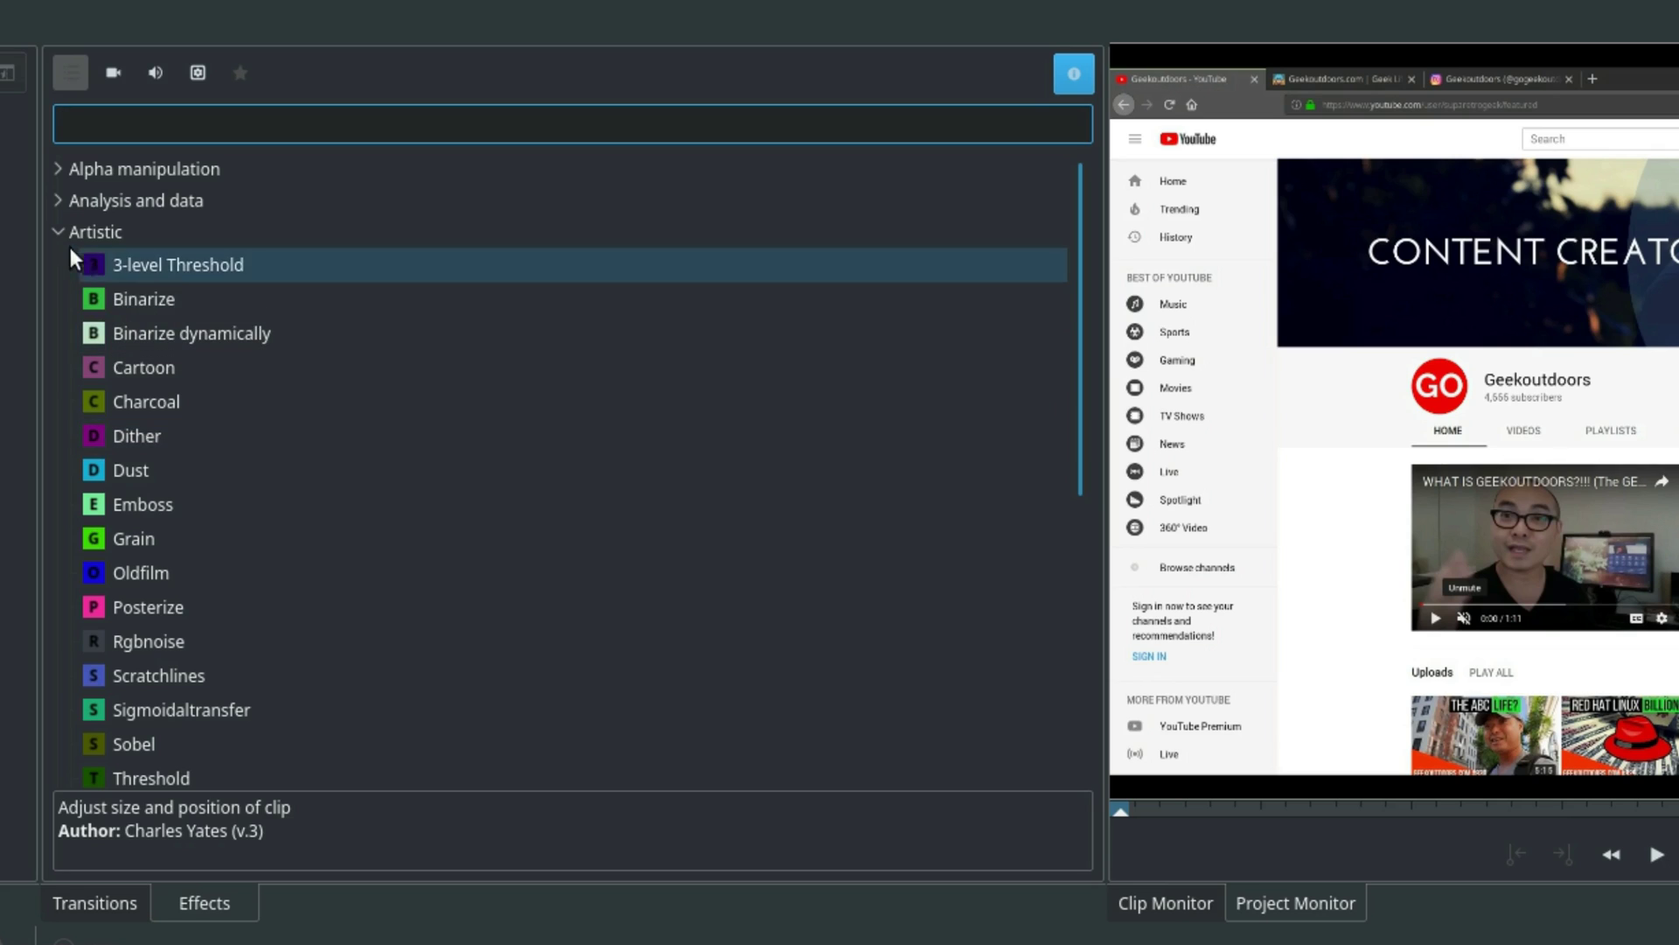
left_click(57, 231)
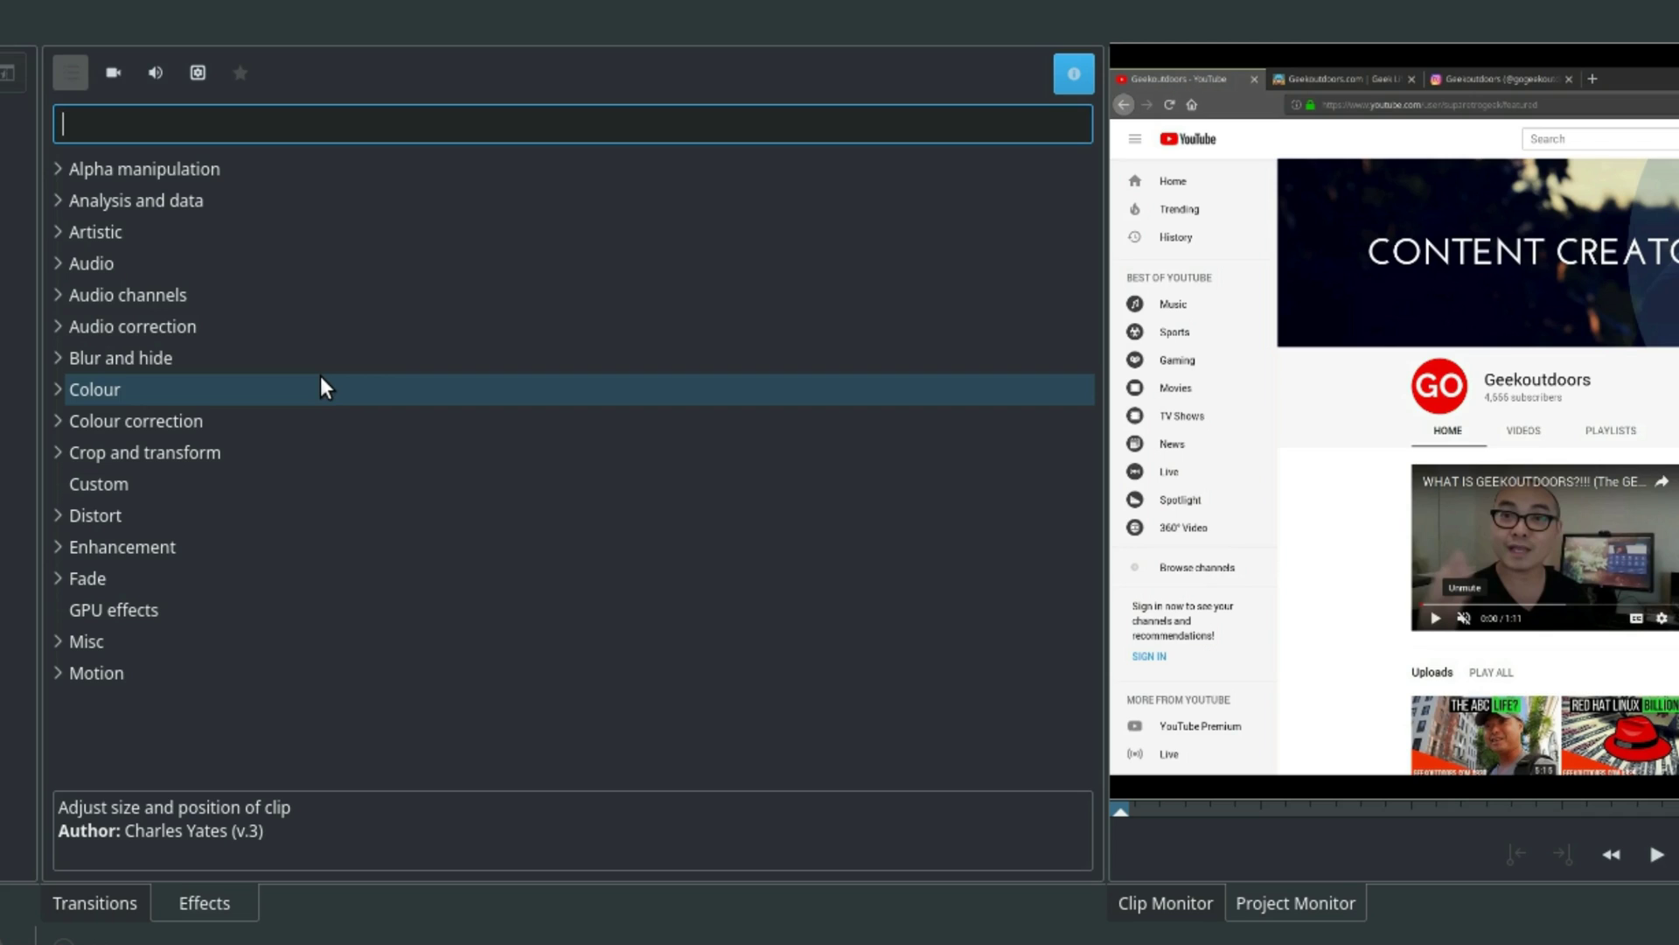
left_click(59, 327)
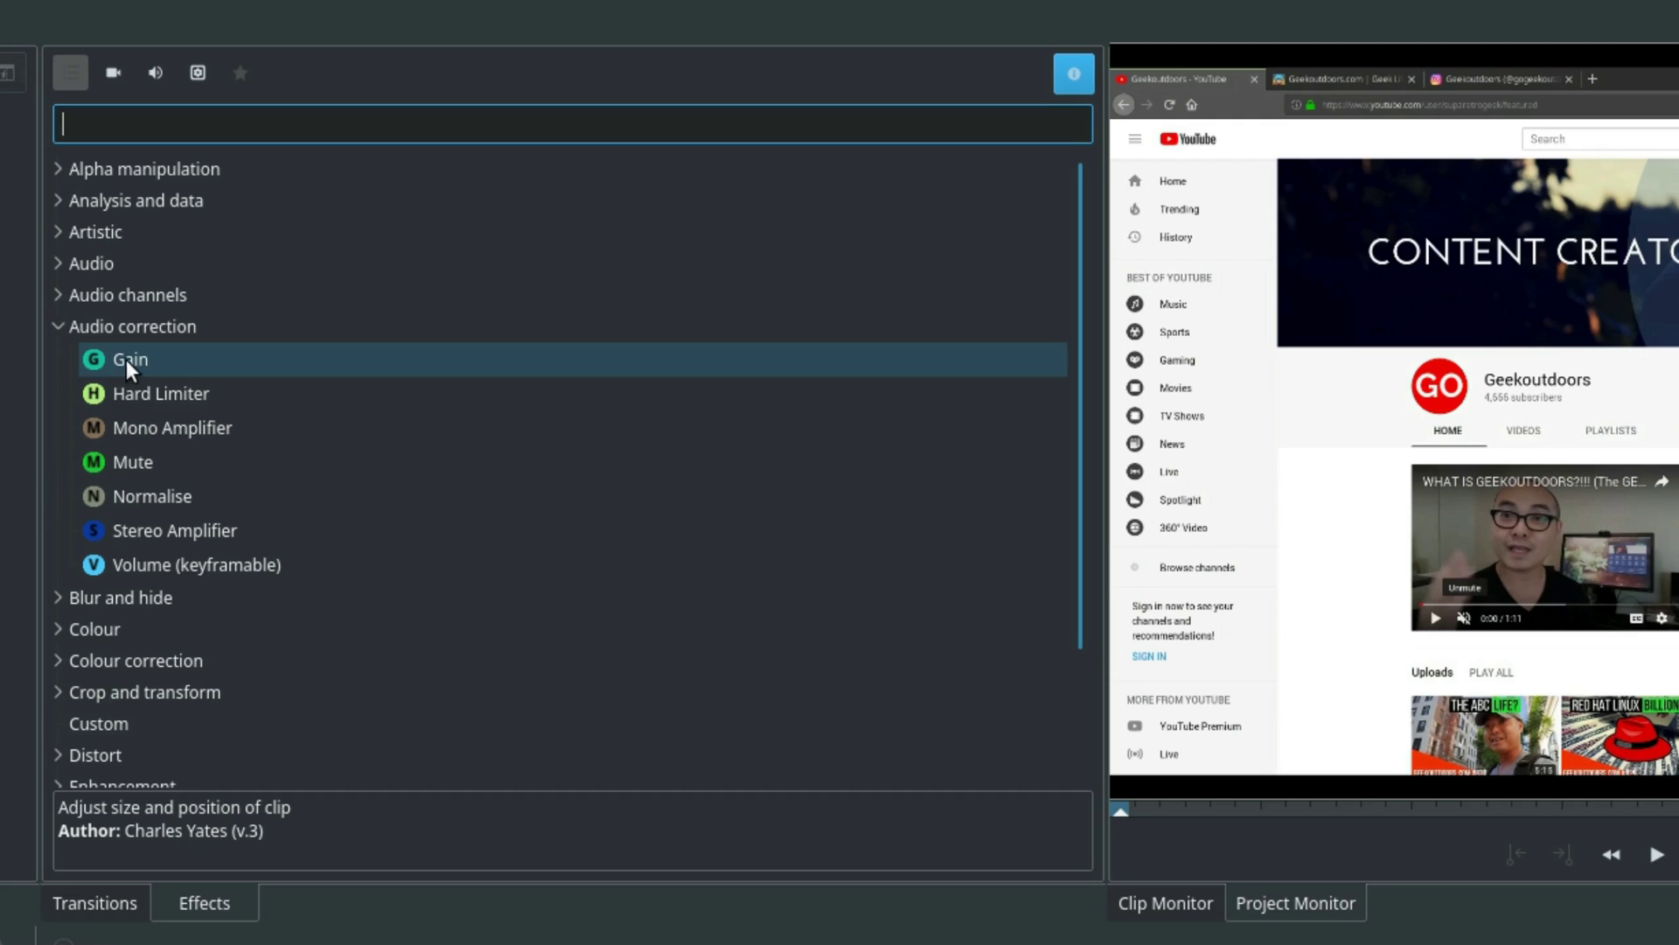
left_click_drag(175, 355, 0, 380)
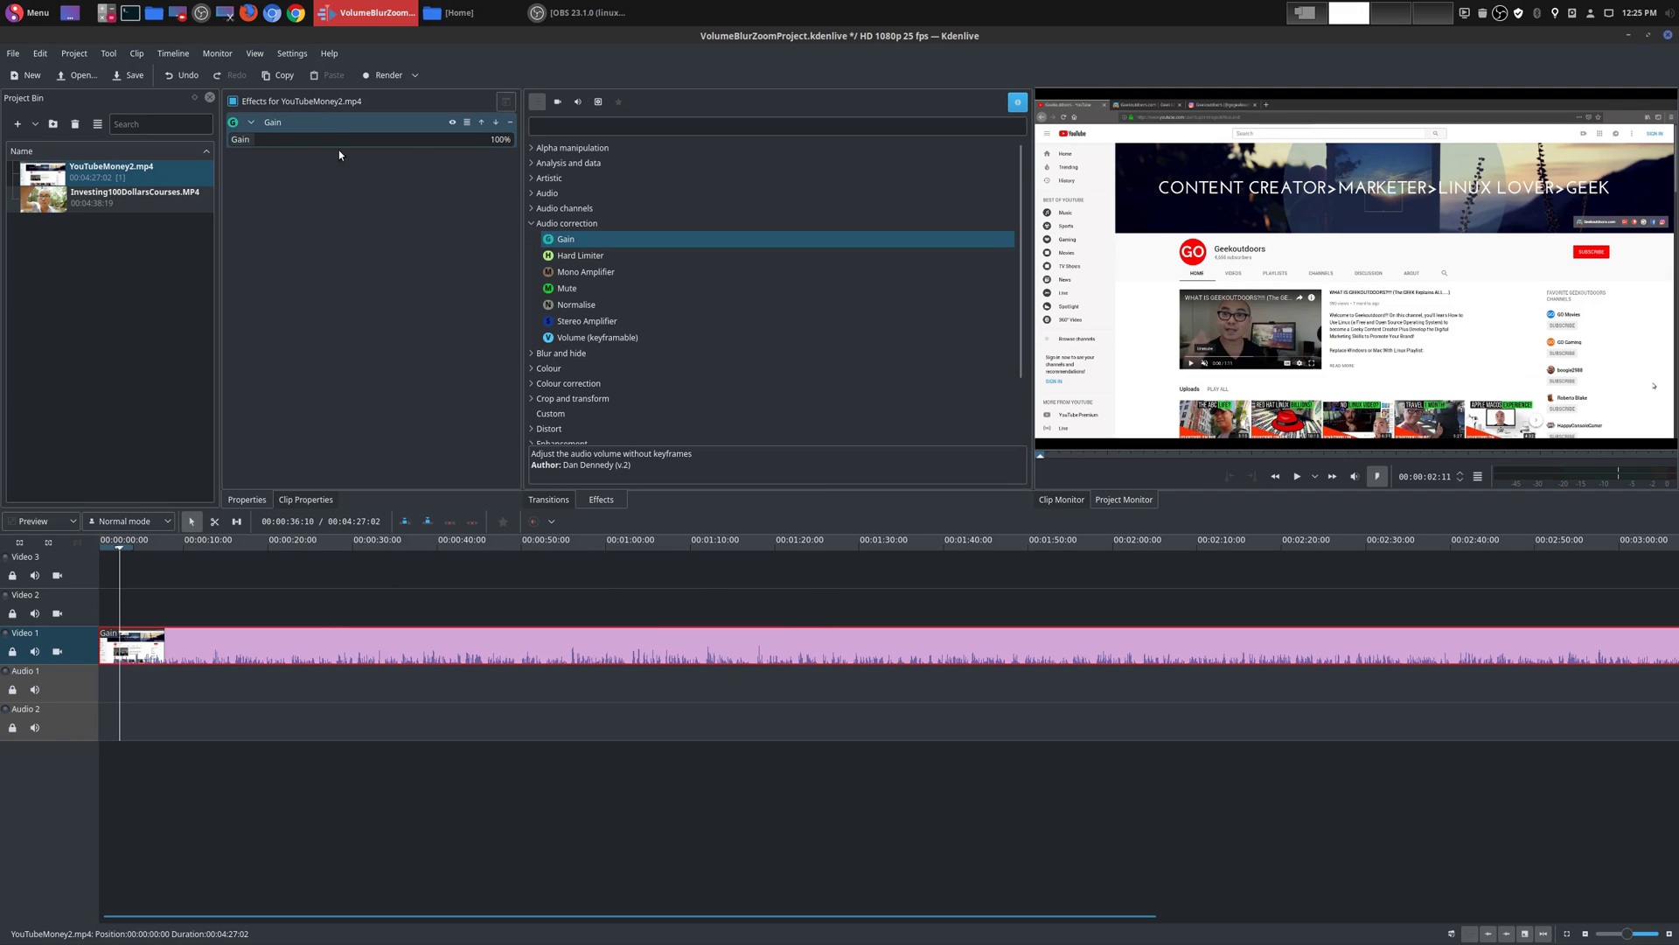
left_click_drag(245, 142, 297, 143)
Step: Remove the Gain effect, collapse Audio correction, and keep track compositing at Preview
left_click(509, 123)
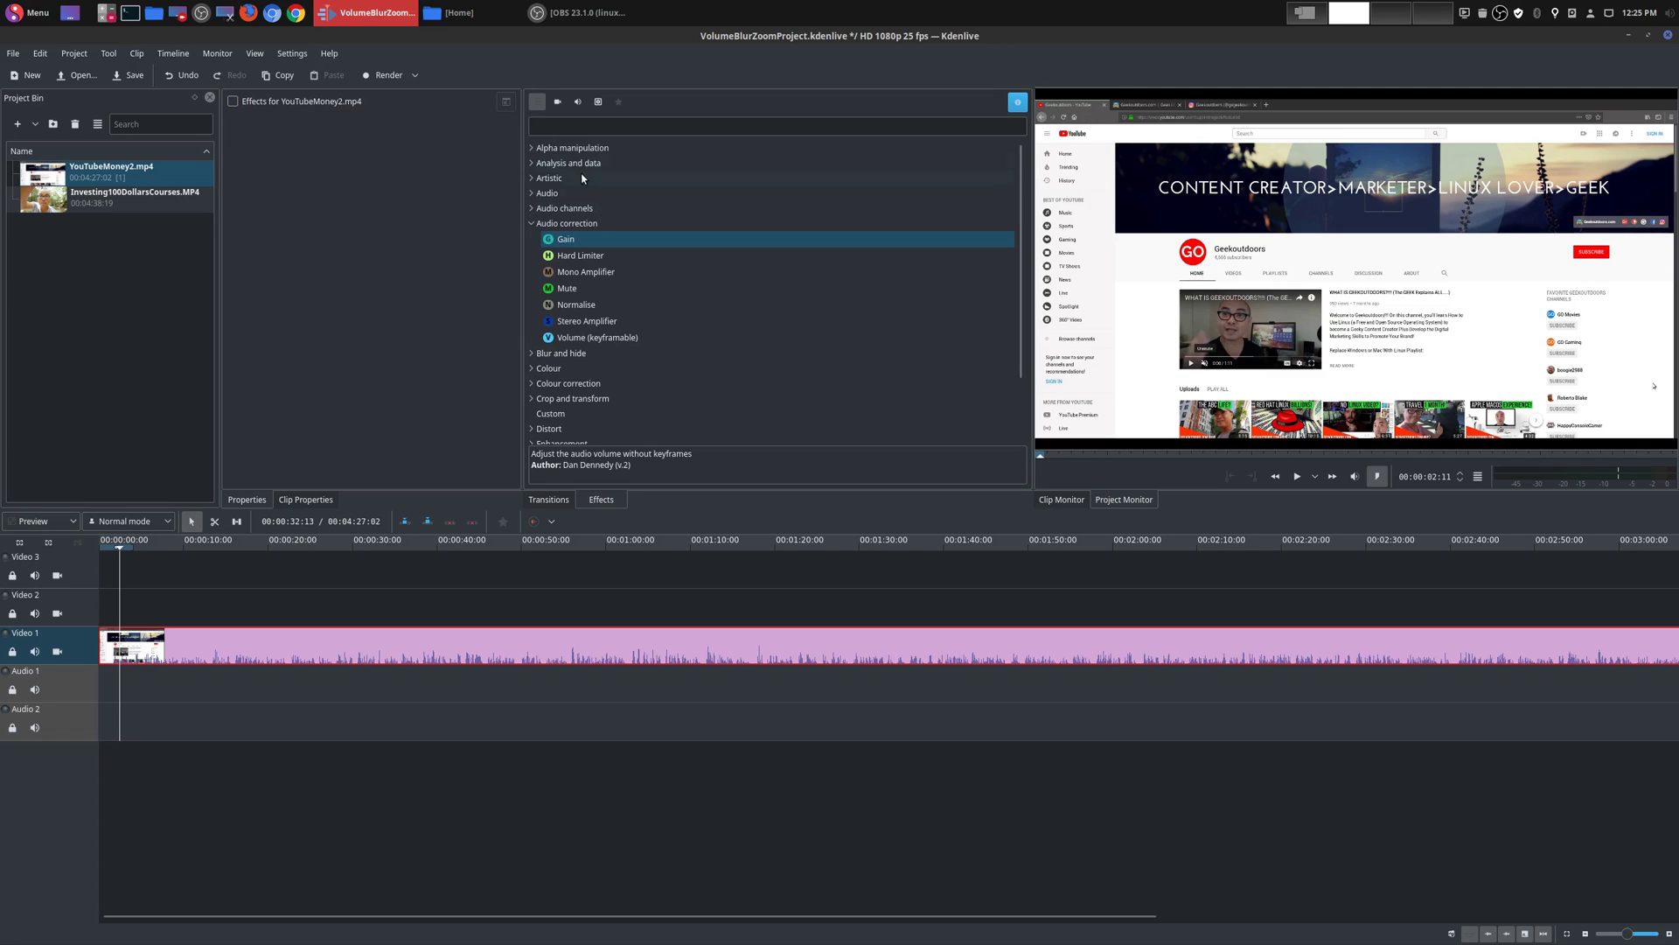
left_click(530, 225)
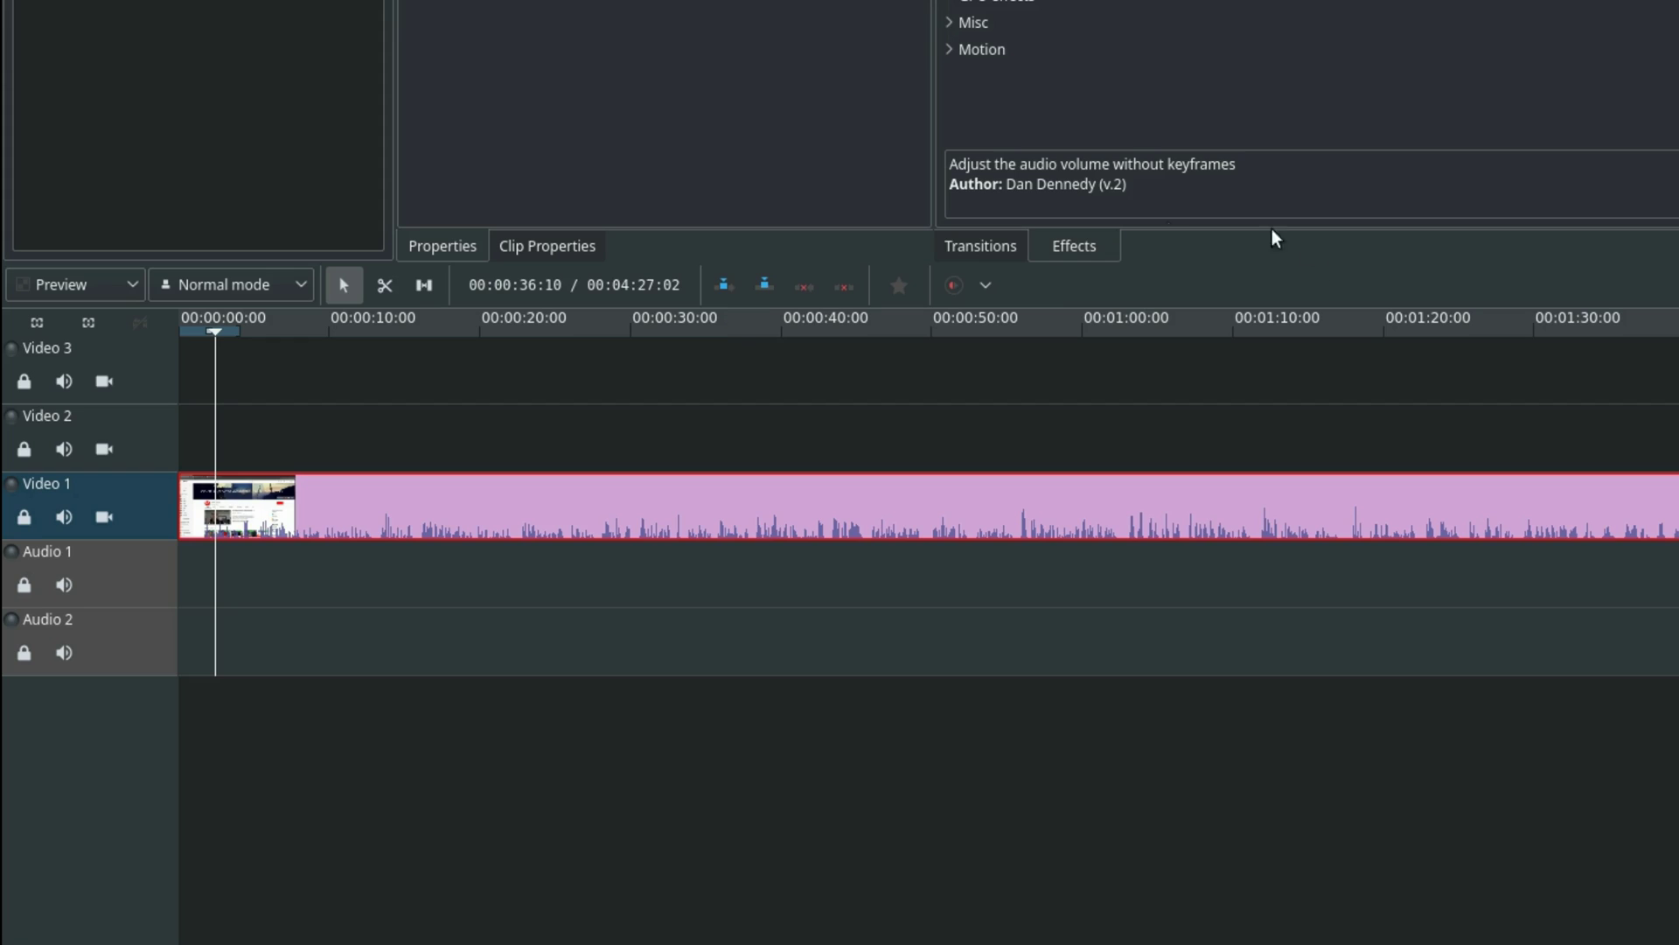
left_click(89, 278)
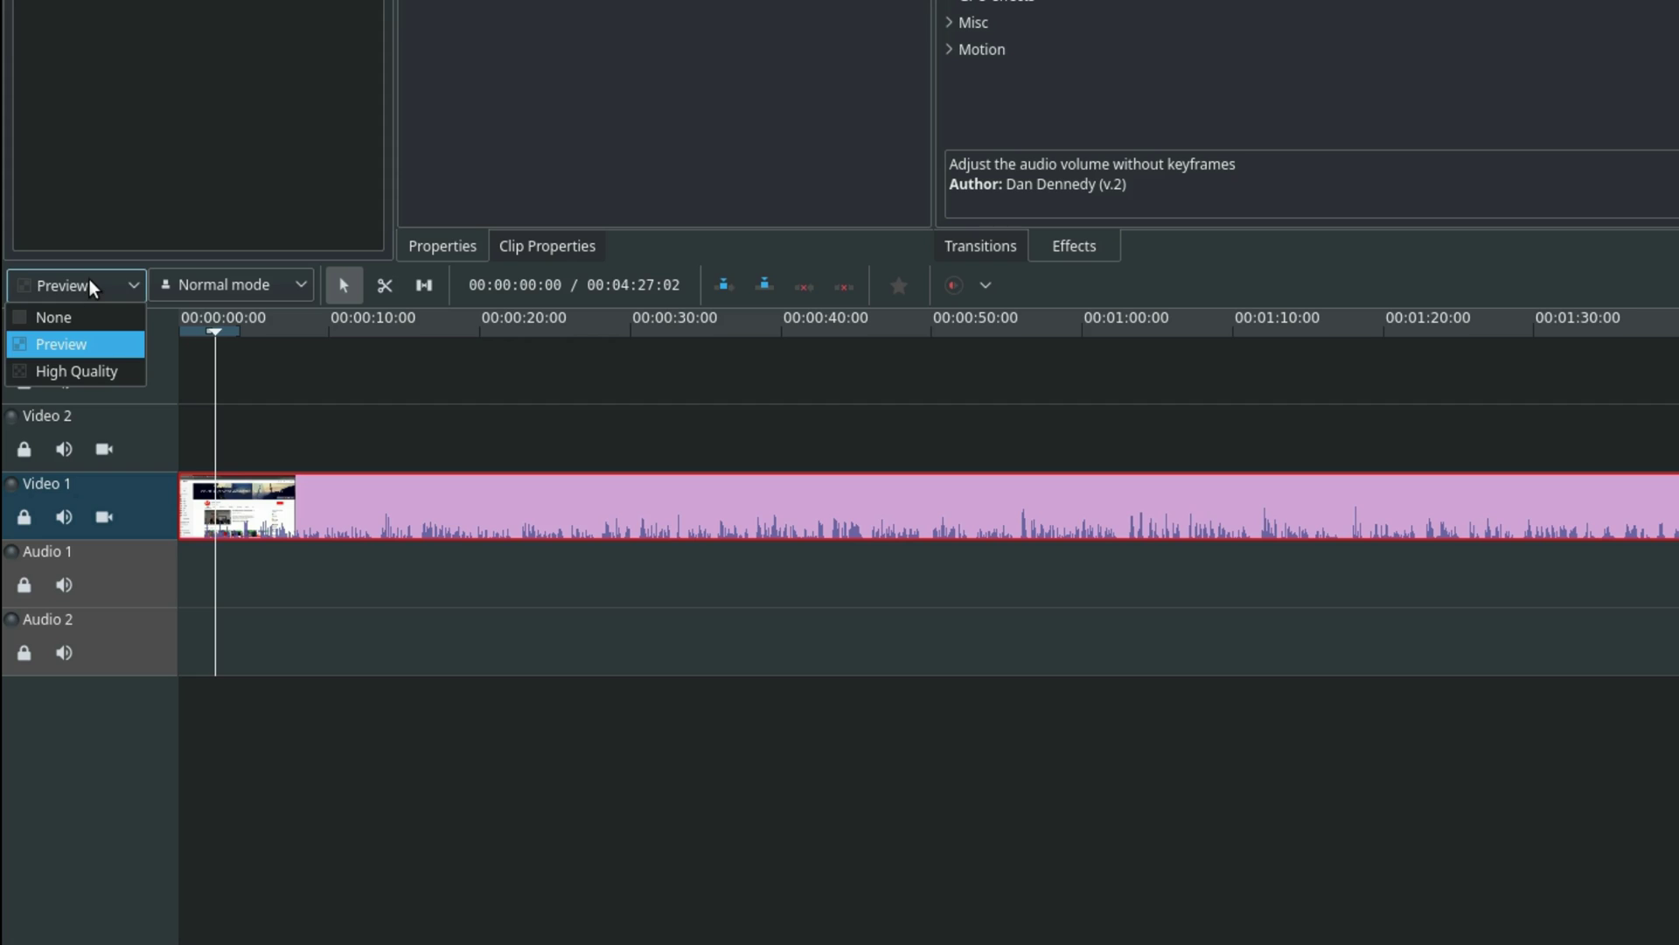
left_click(79, 348)
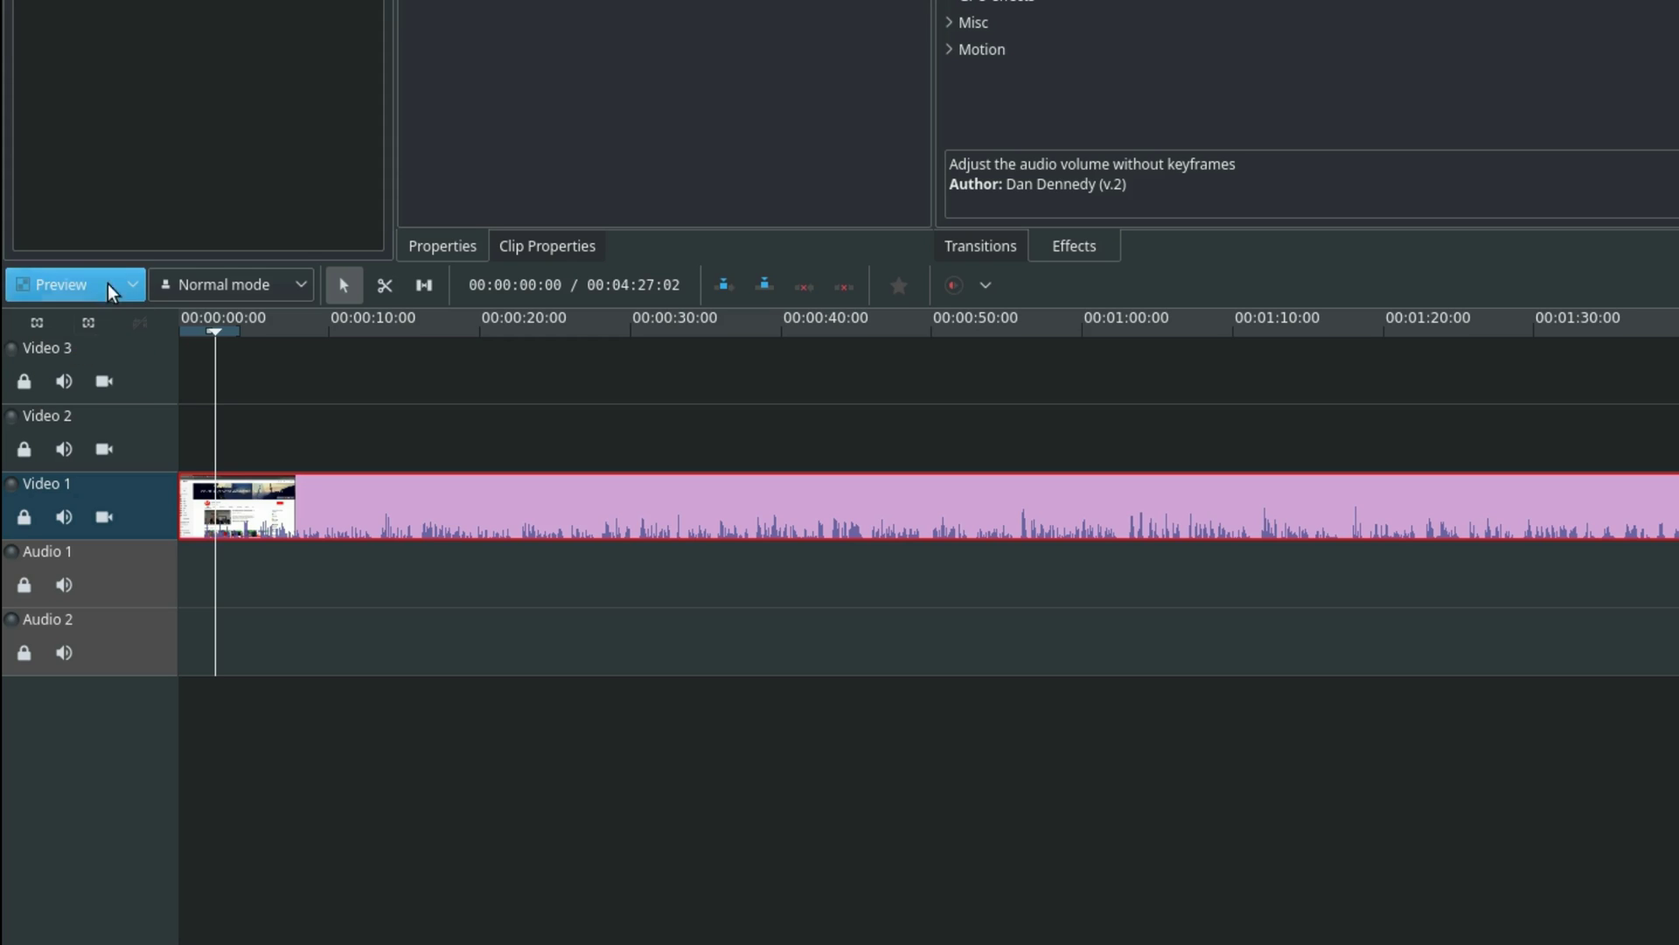
Step: Switch track compositing to High Quality, then None, then High Quality again
left_click(108, 283)
left_click(82, 365)
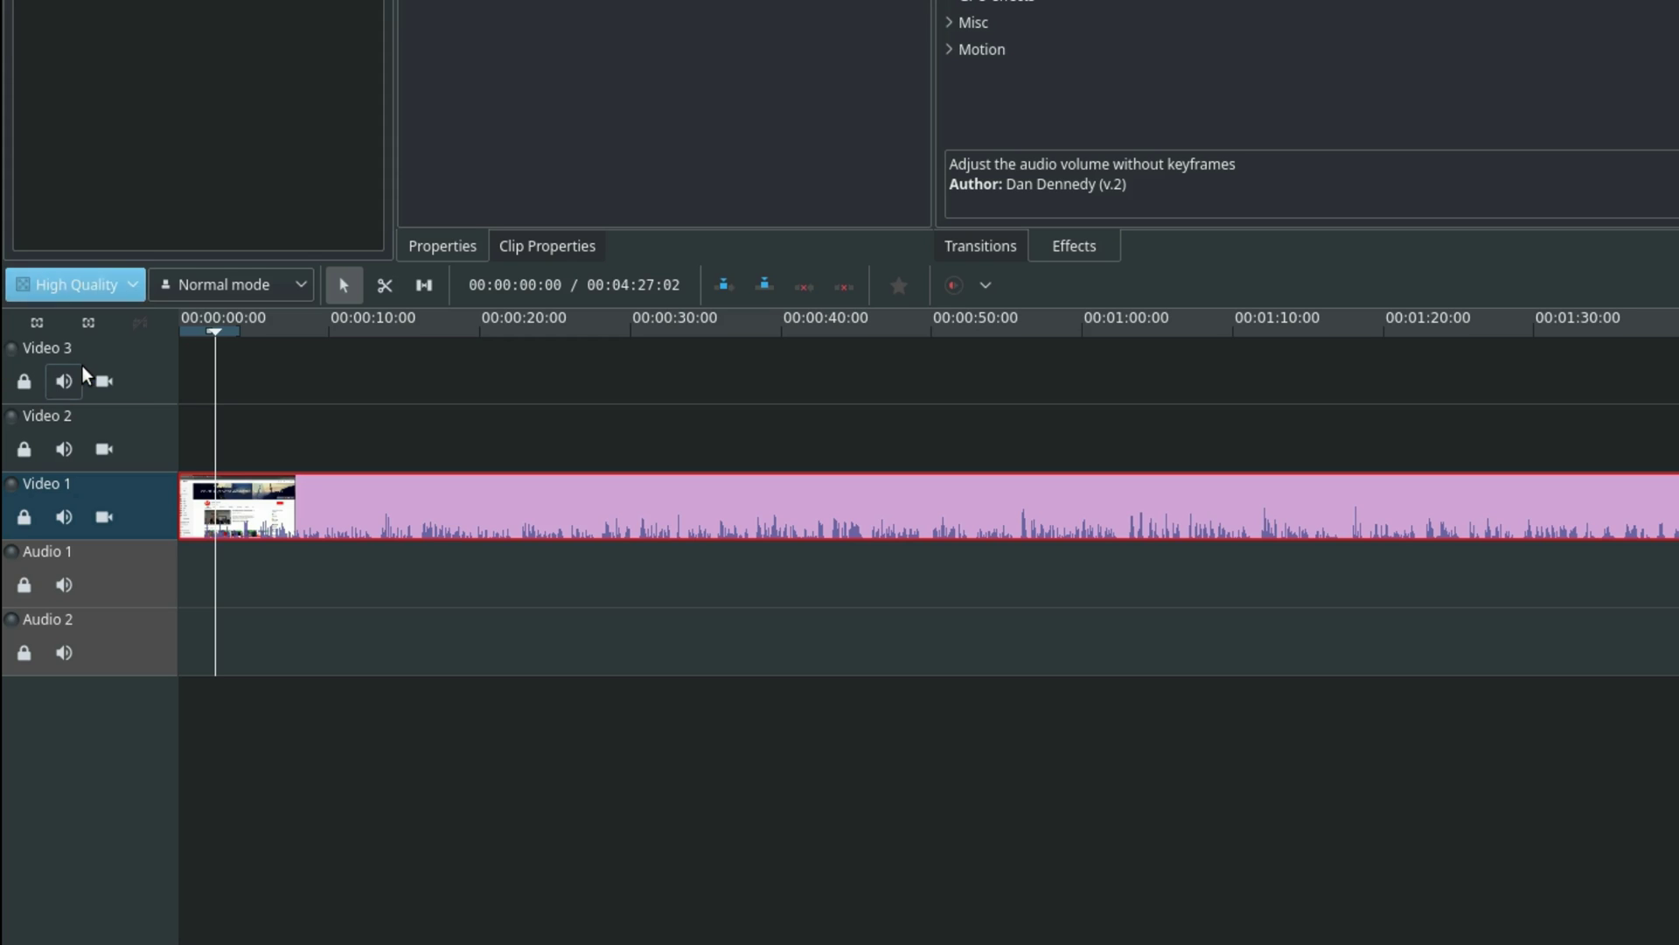
left_click(98, 287)
left_click(80, 322)
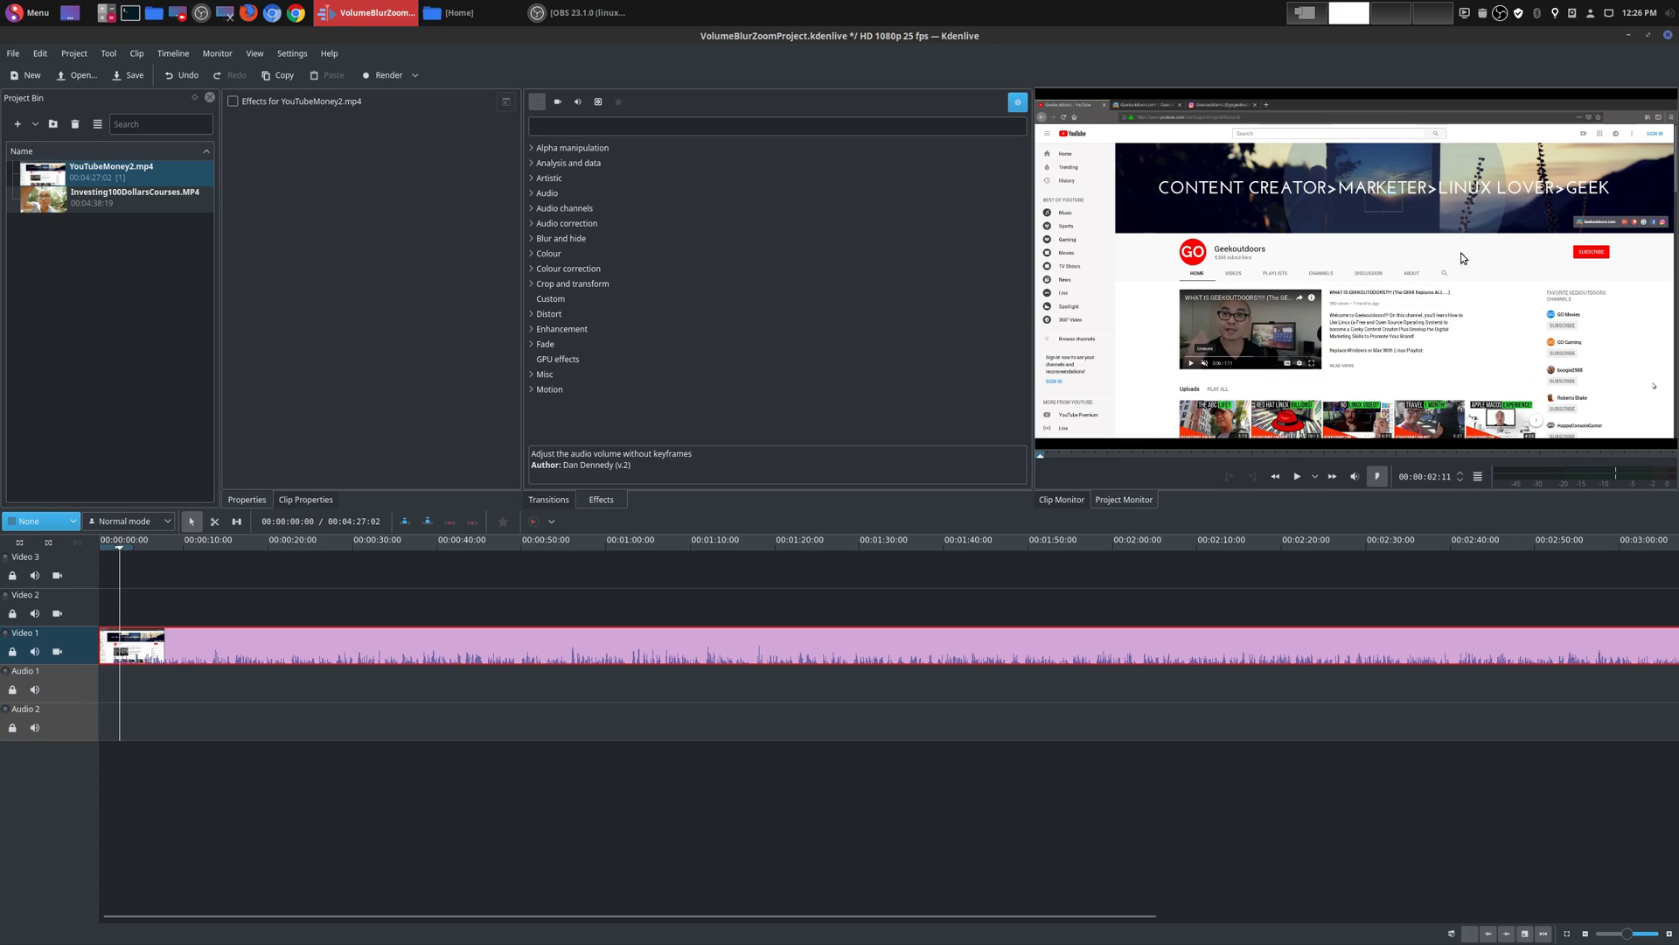
left_click(41, 522)
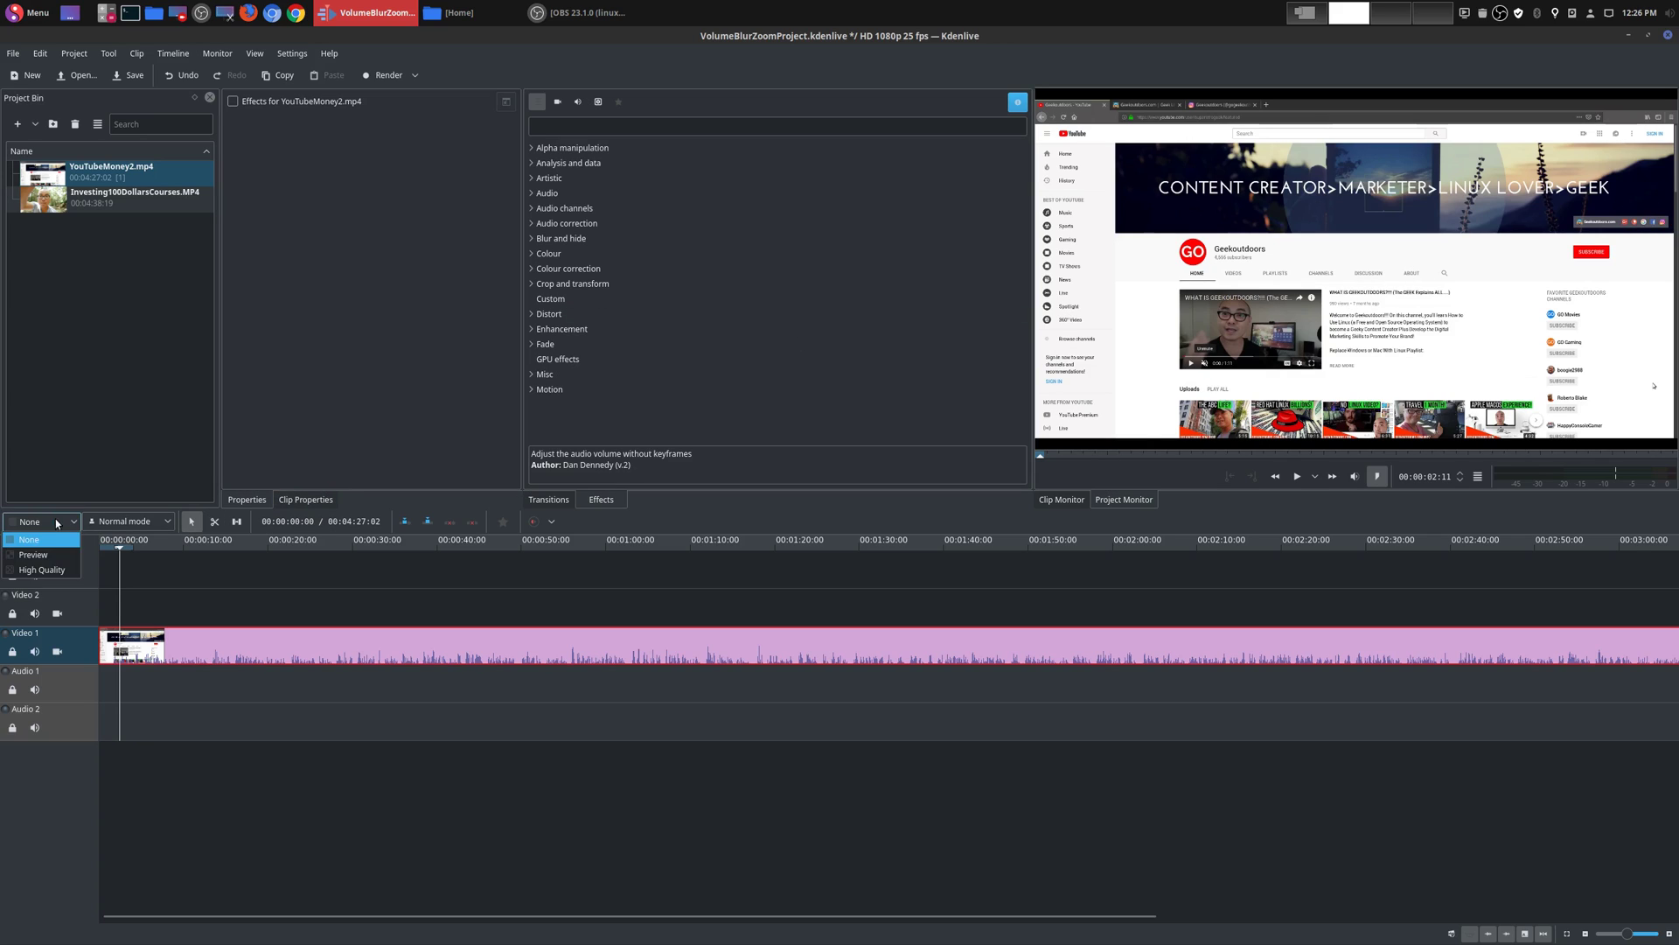
left_click(54, 574)
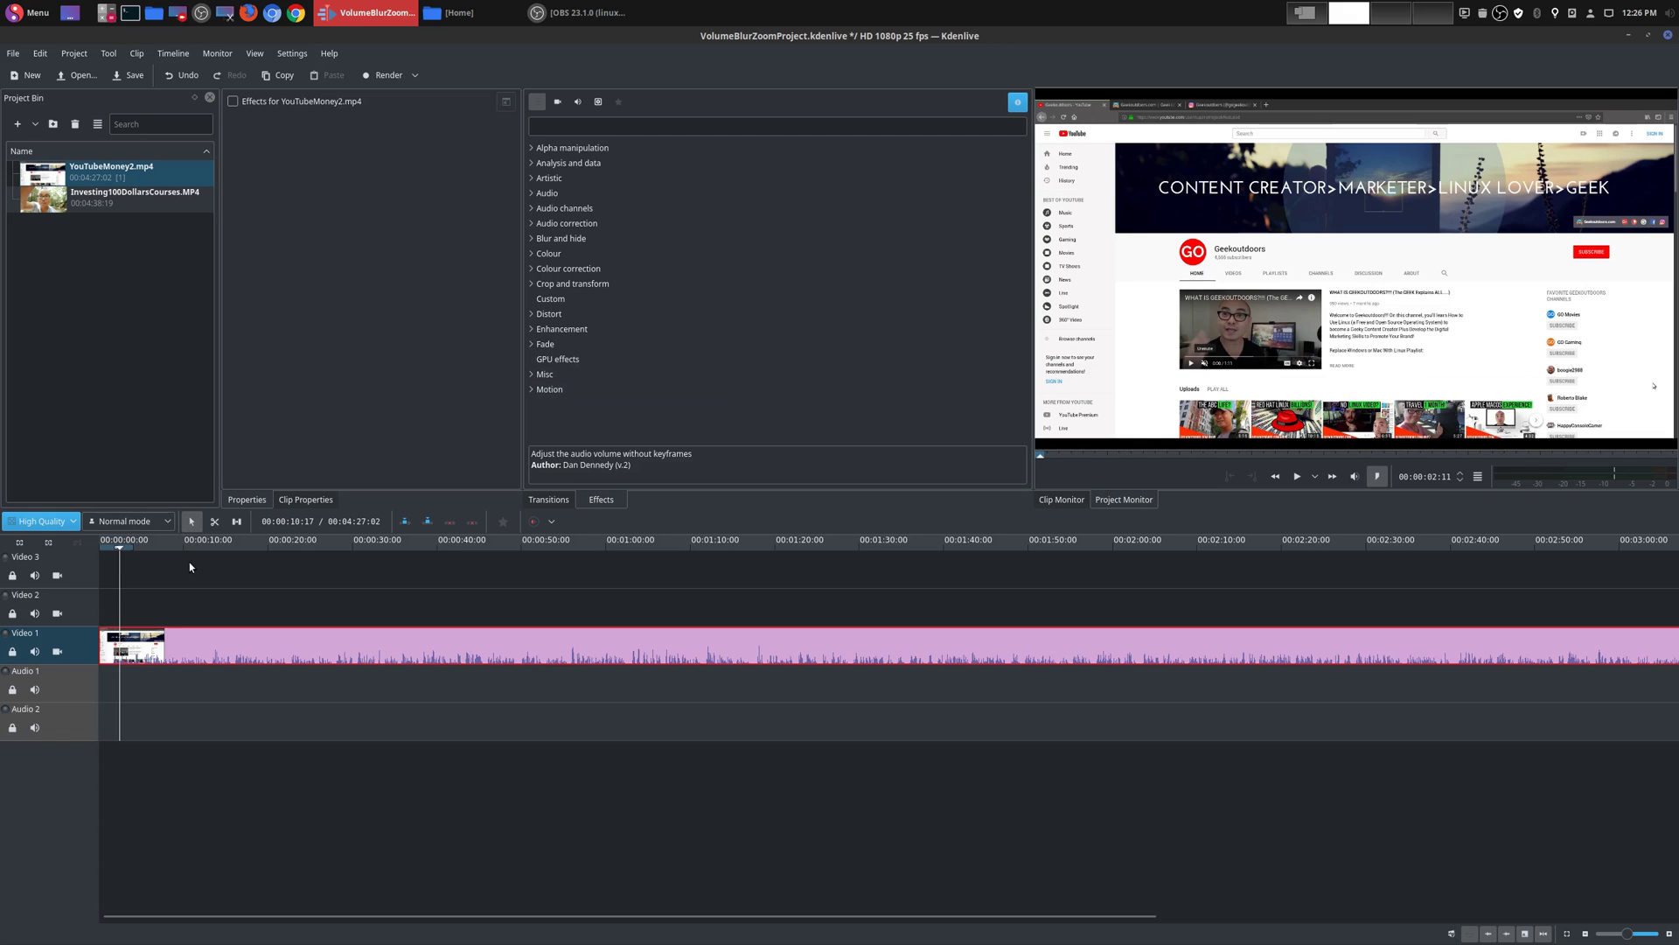
Step: Toggle track compositing between Preview and High Quality, ending on Preview
left_click(69, 523)
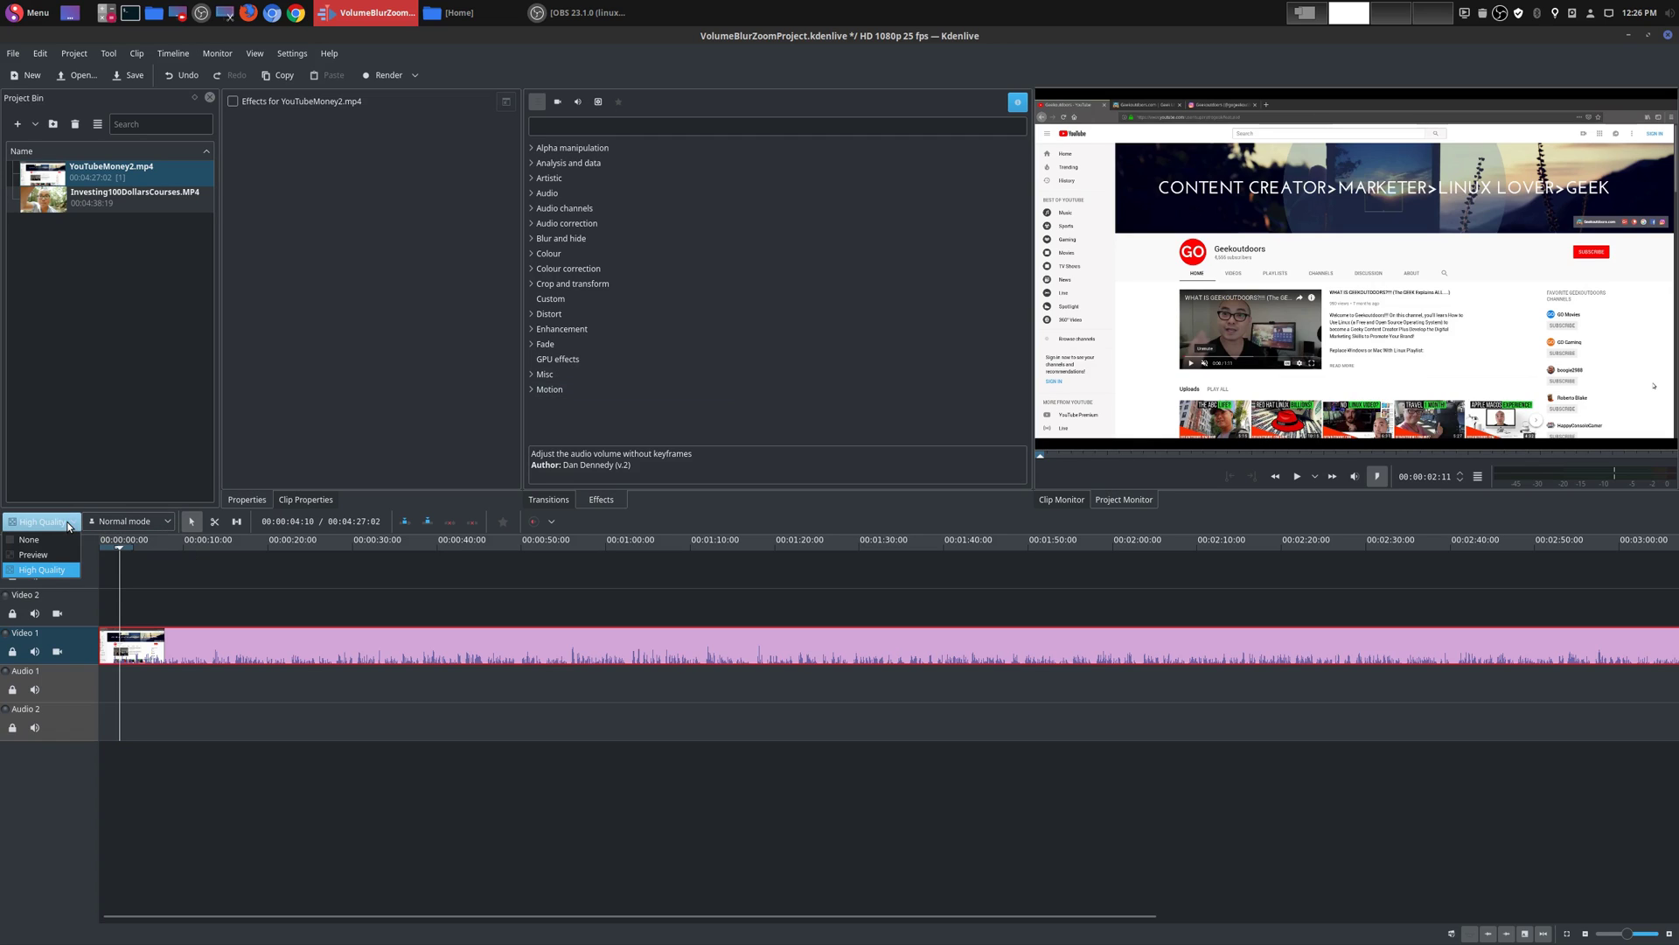
left_click(42, 556)
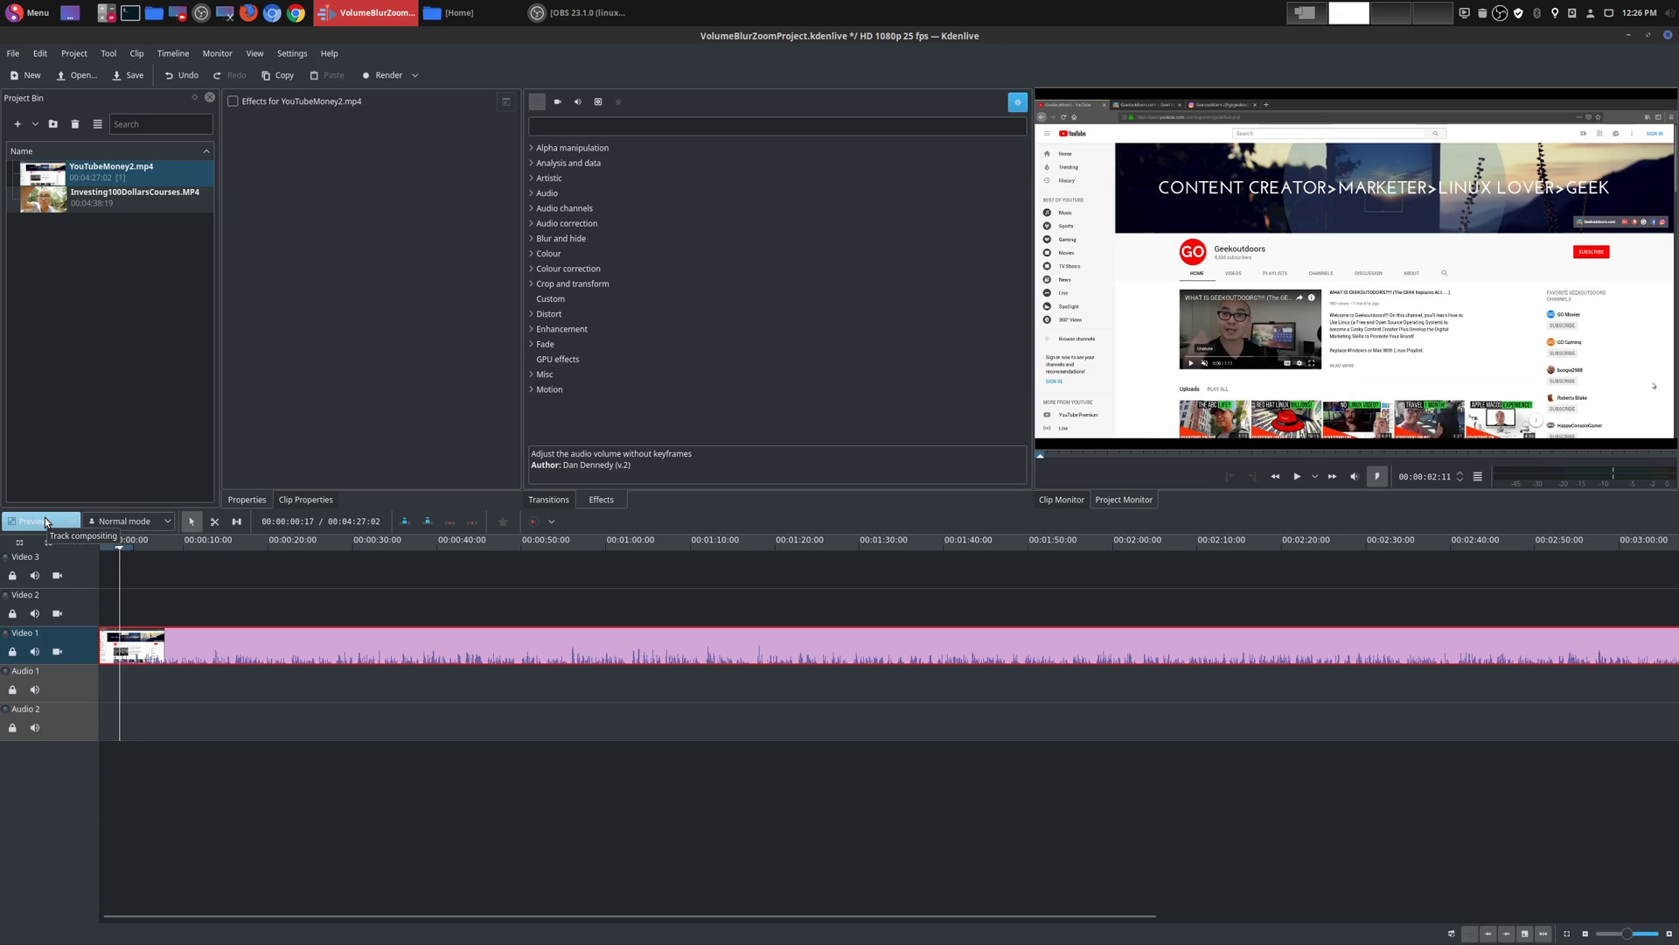
left_click(45, 522)
left_click(40, 569)
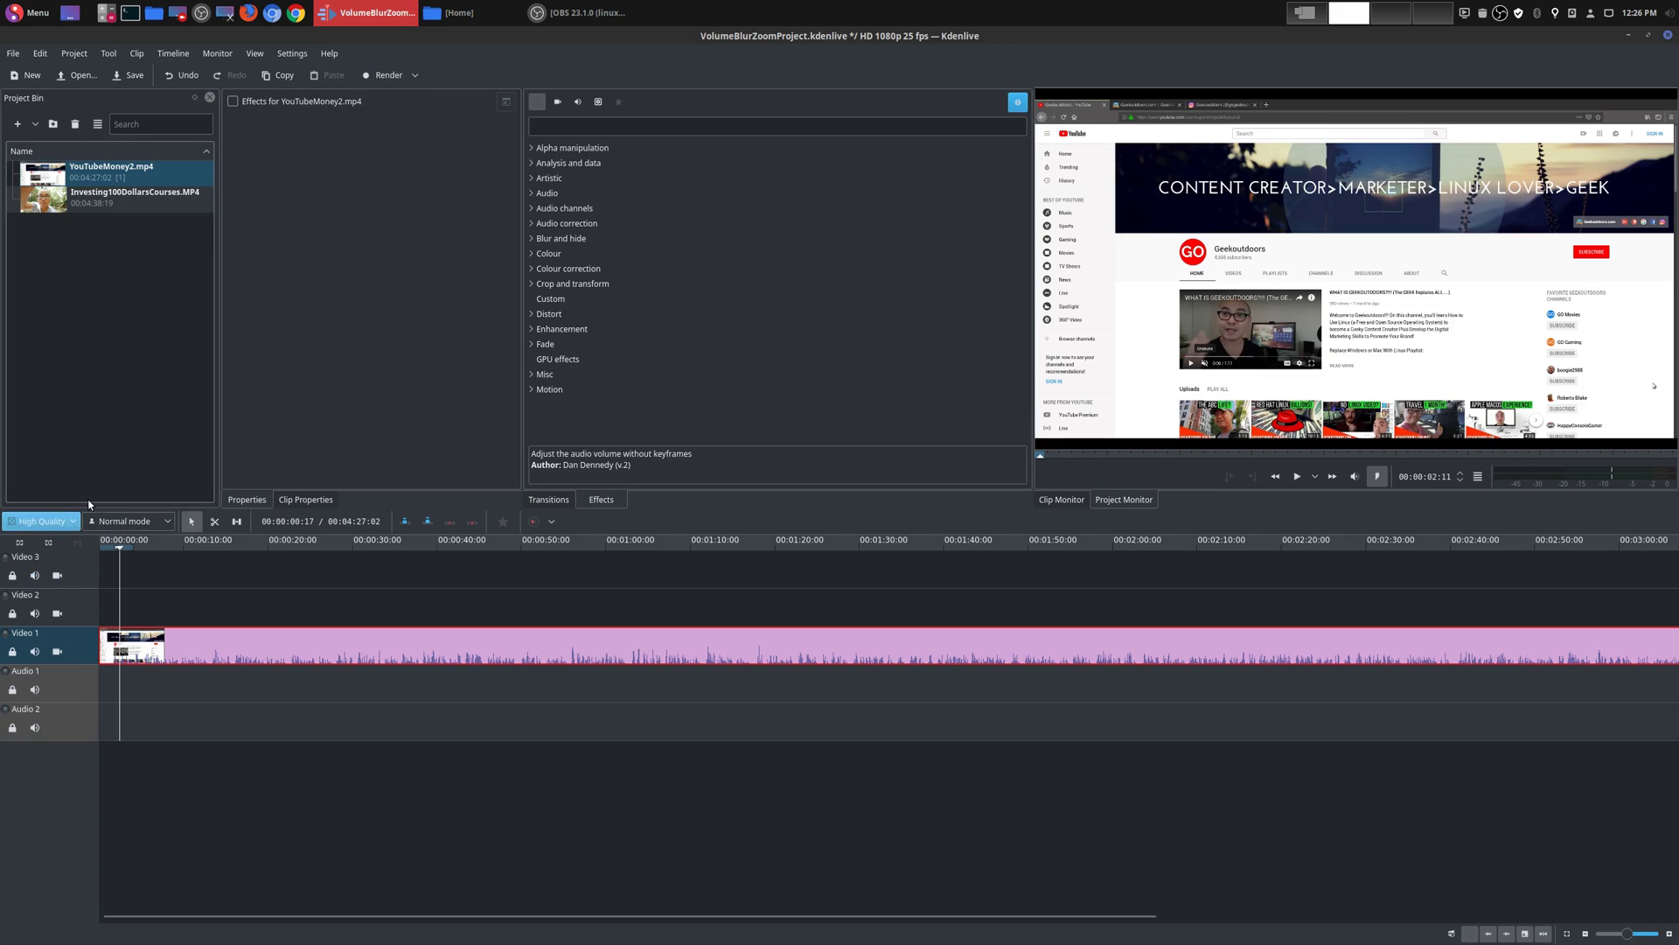
left_click(59, 527)
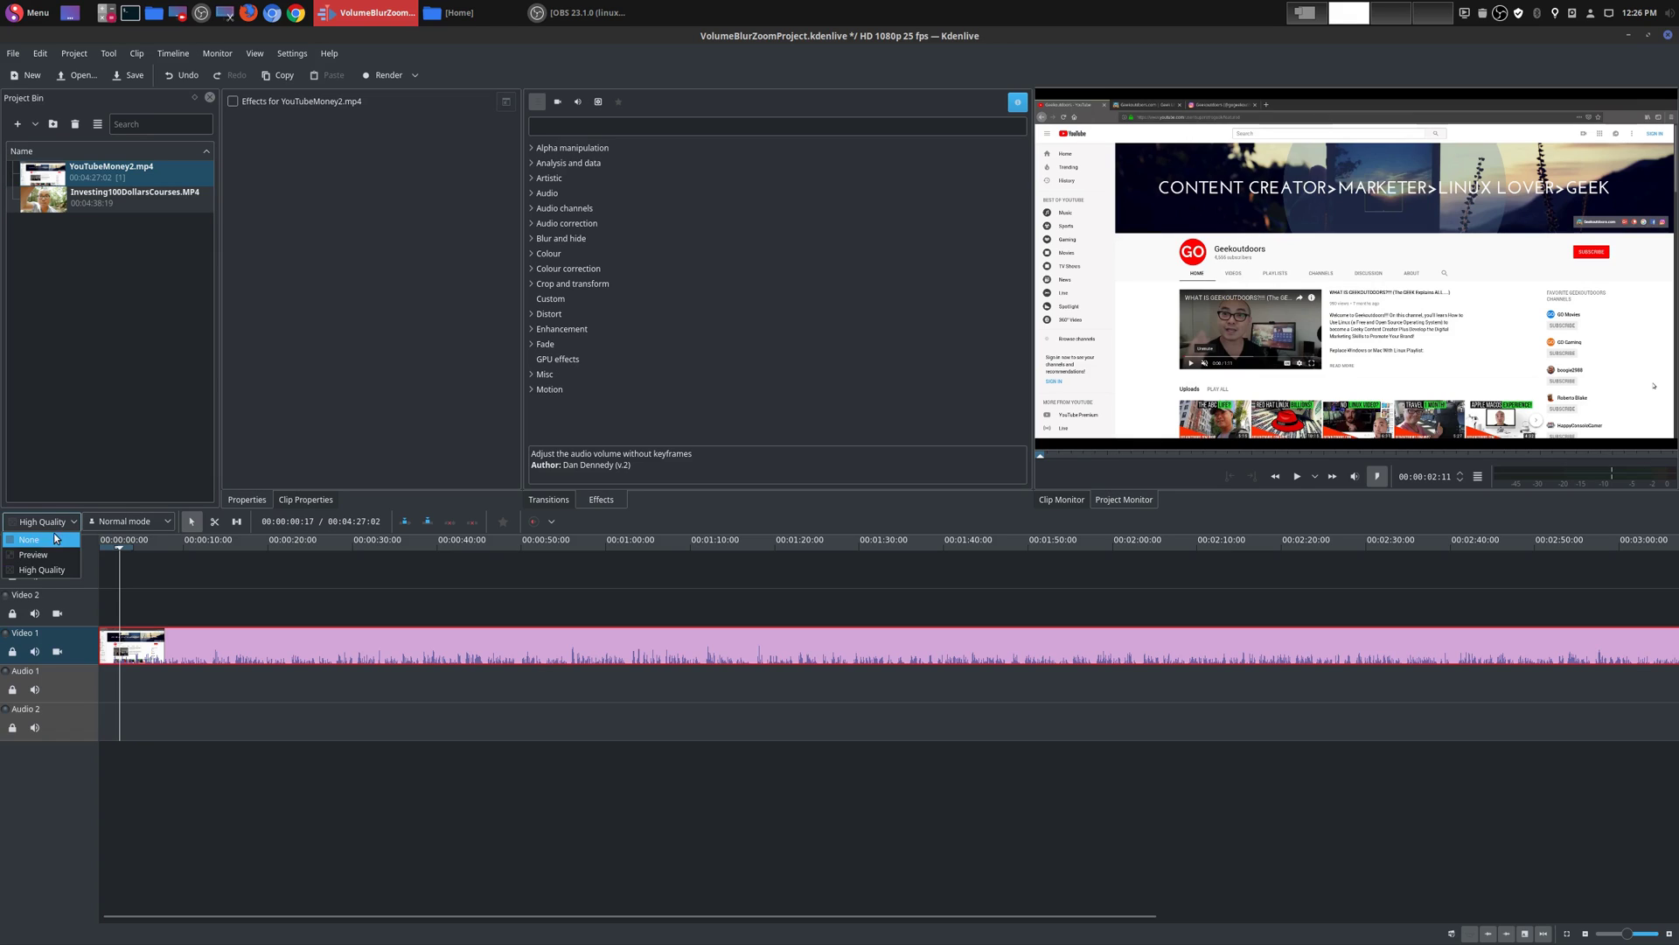
left_click(48, 553)
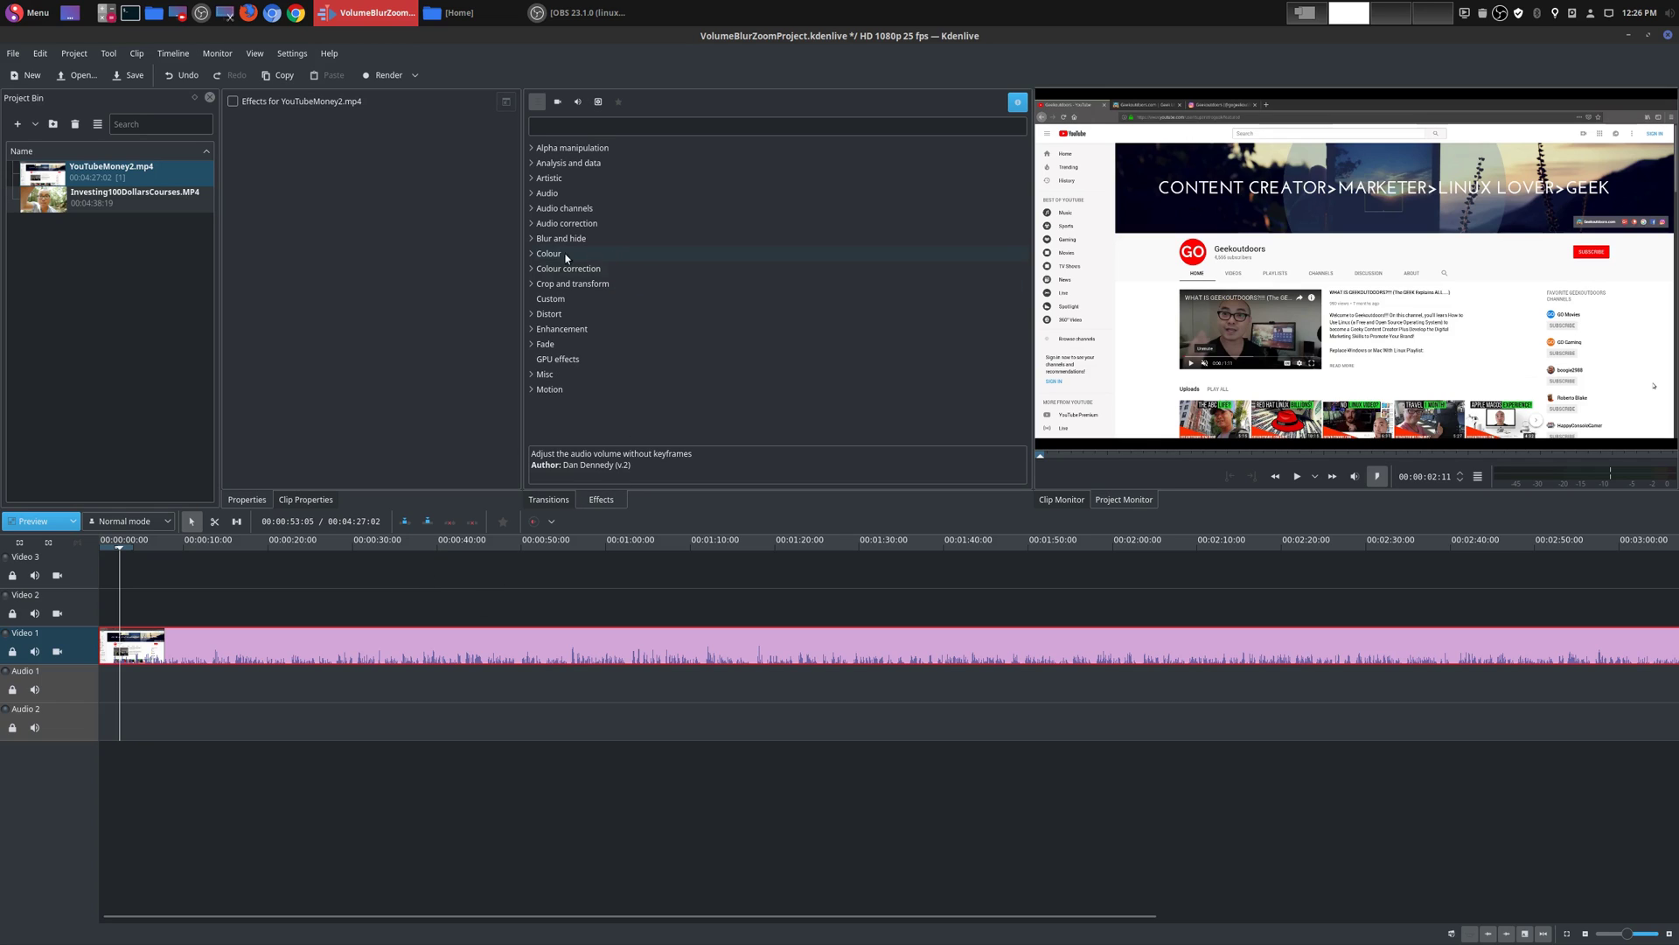
Step: Apply Blur from Blur and hide to the Video 1 clip, raise Amount to 498, then remove it
left_click(532, 239)
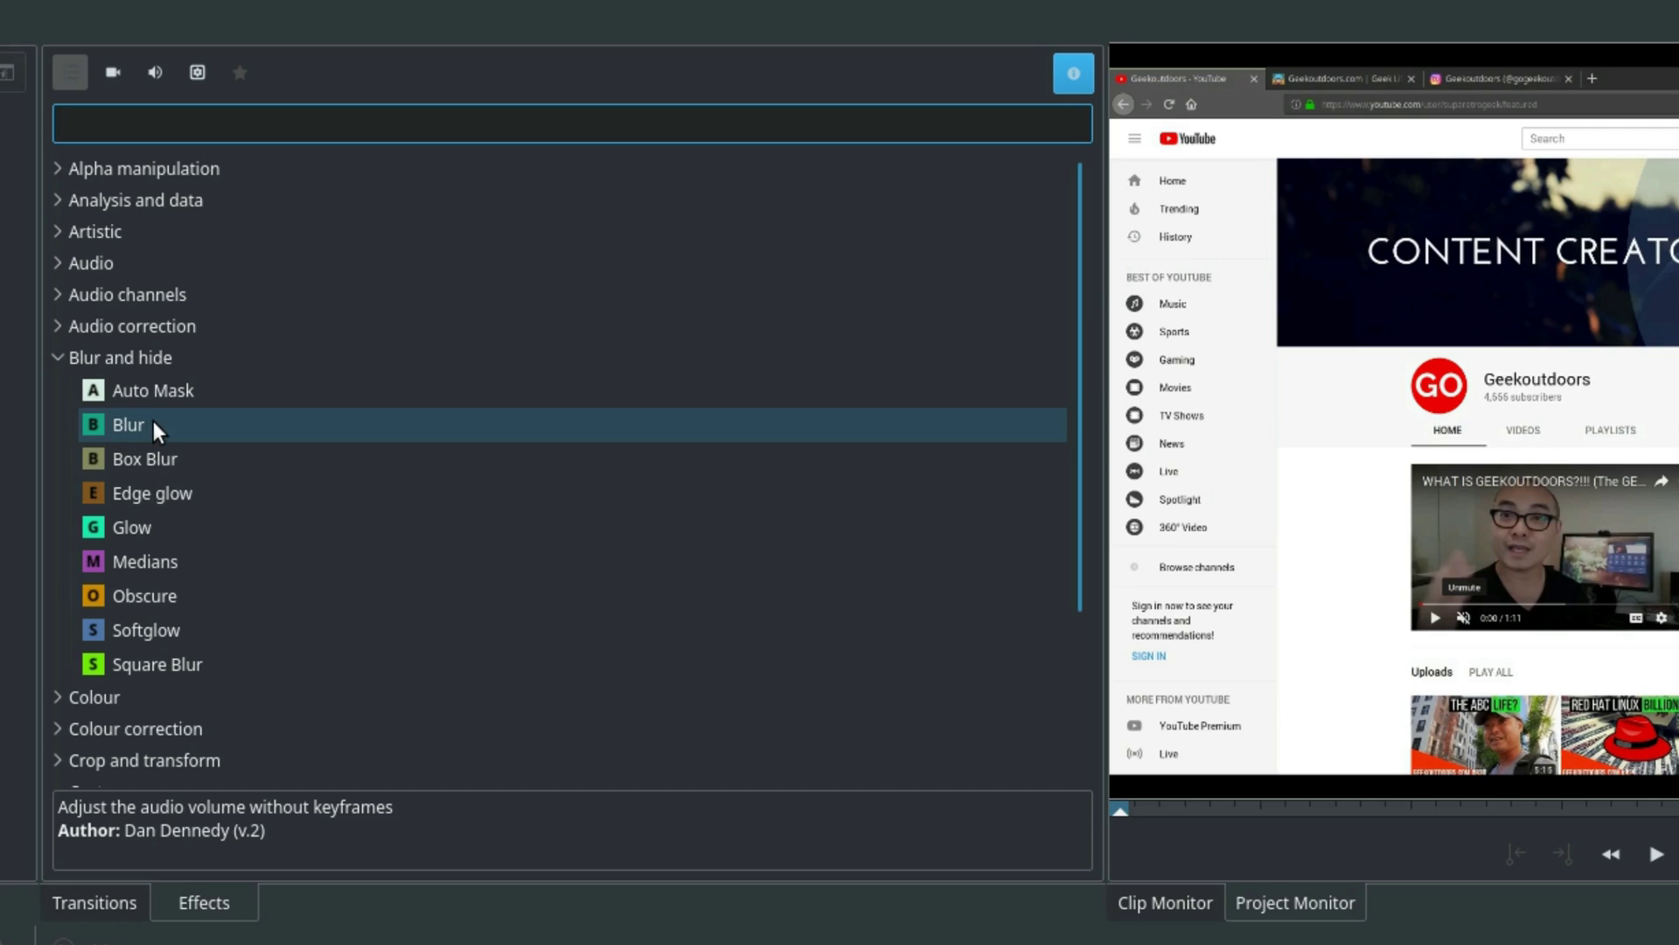
mouse_move(172, 429)
left_click_drag(159, 427, 332, 641)
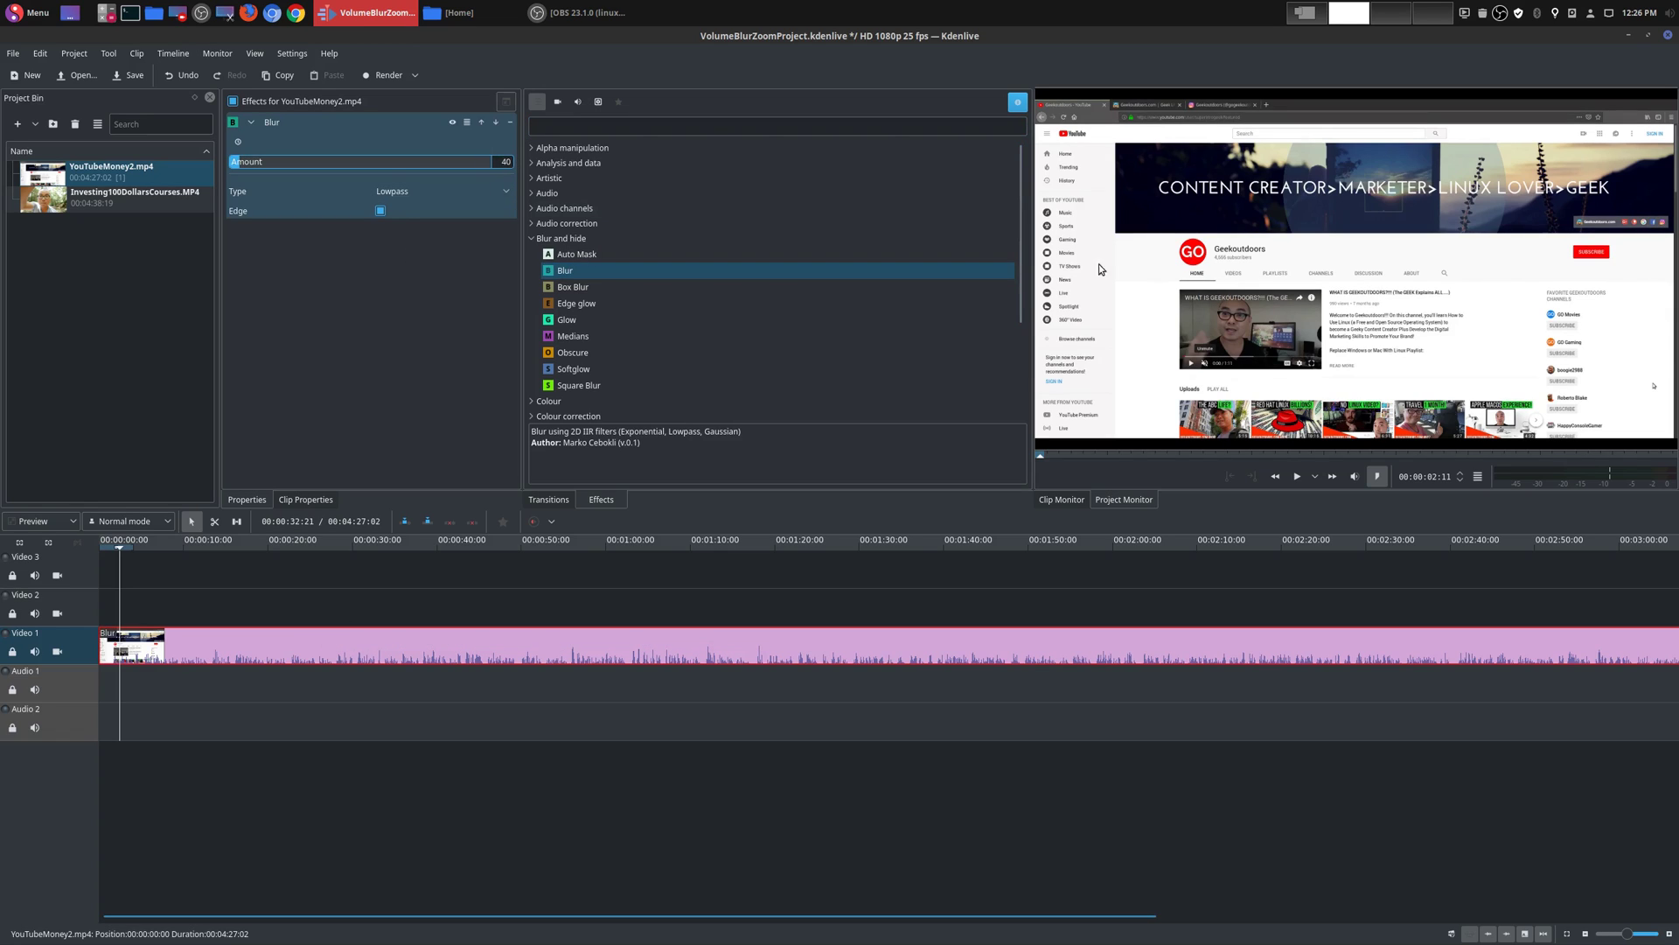
left_click_drag(235, 167, 359, 168)
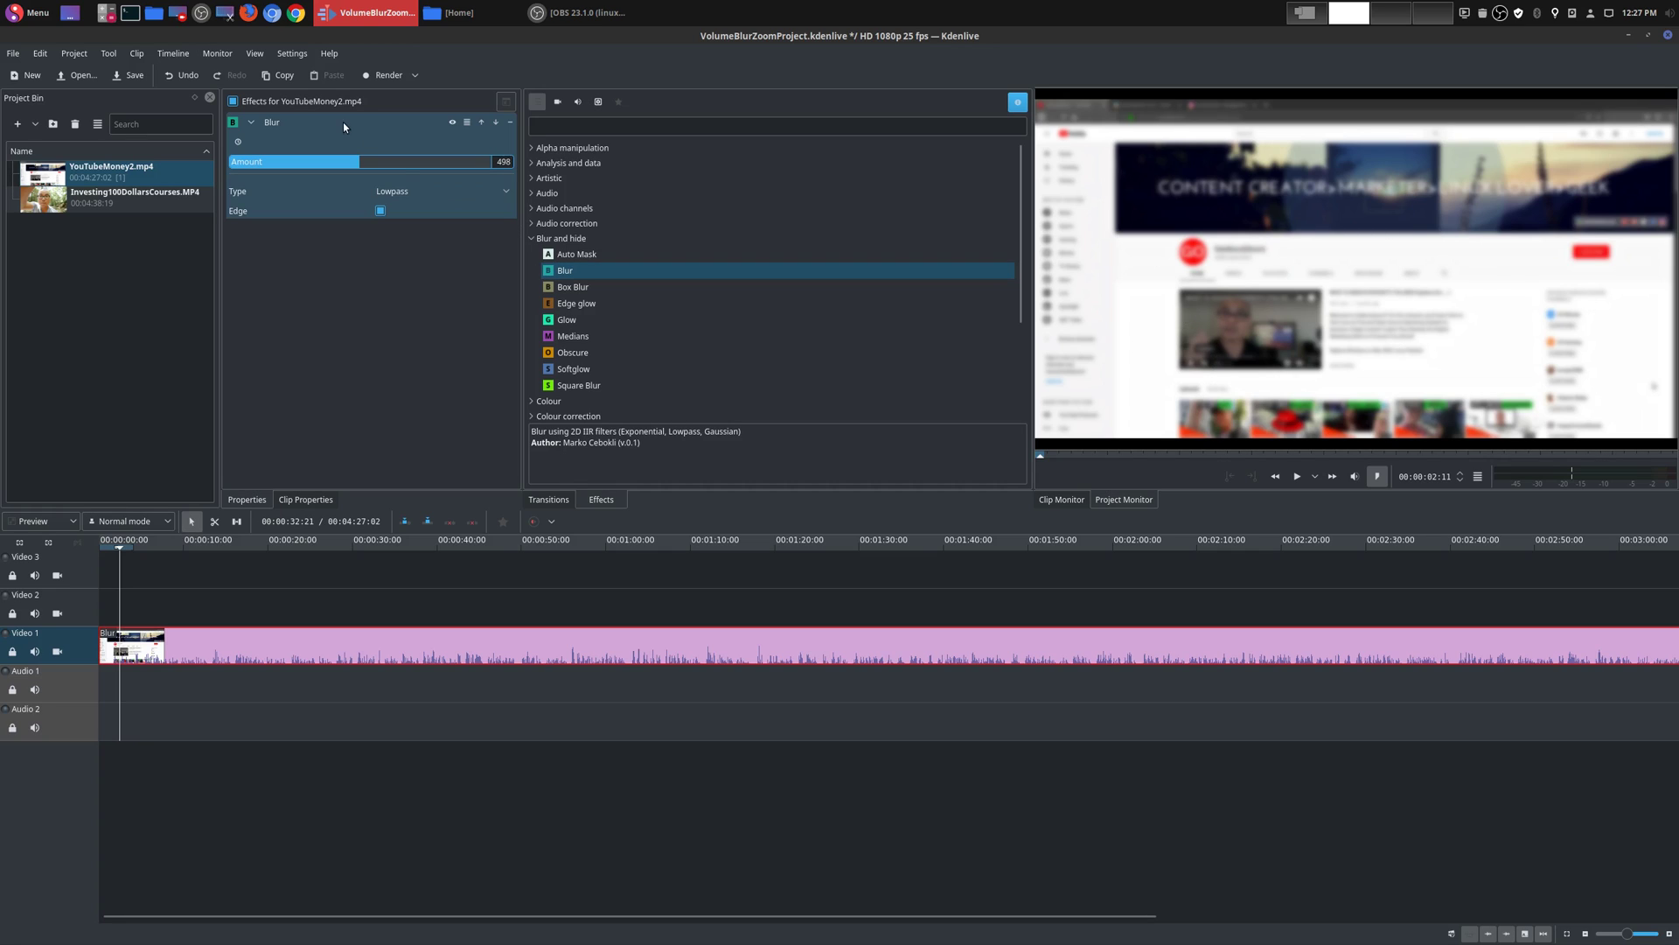
left_click(511, 122)
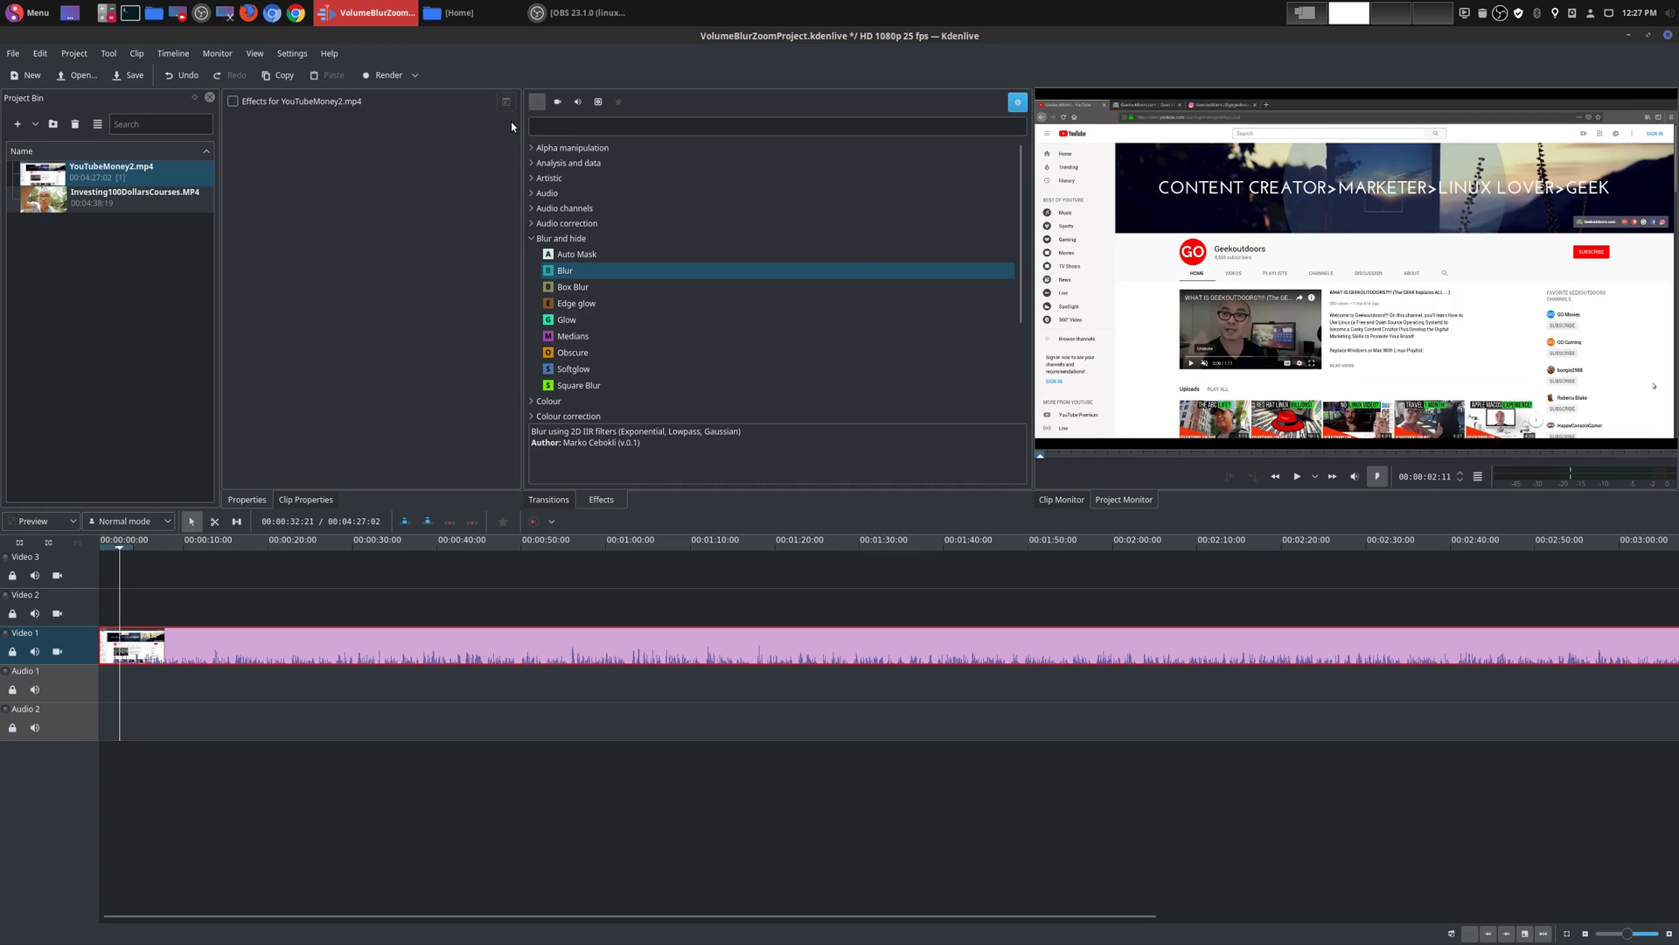
left_click(601, 290)
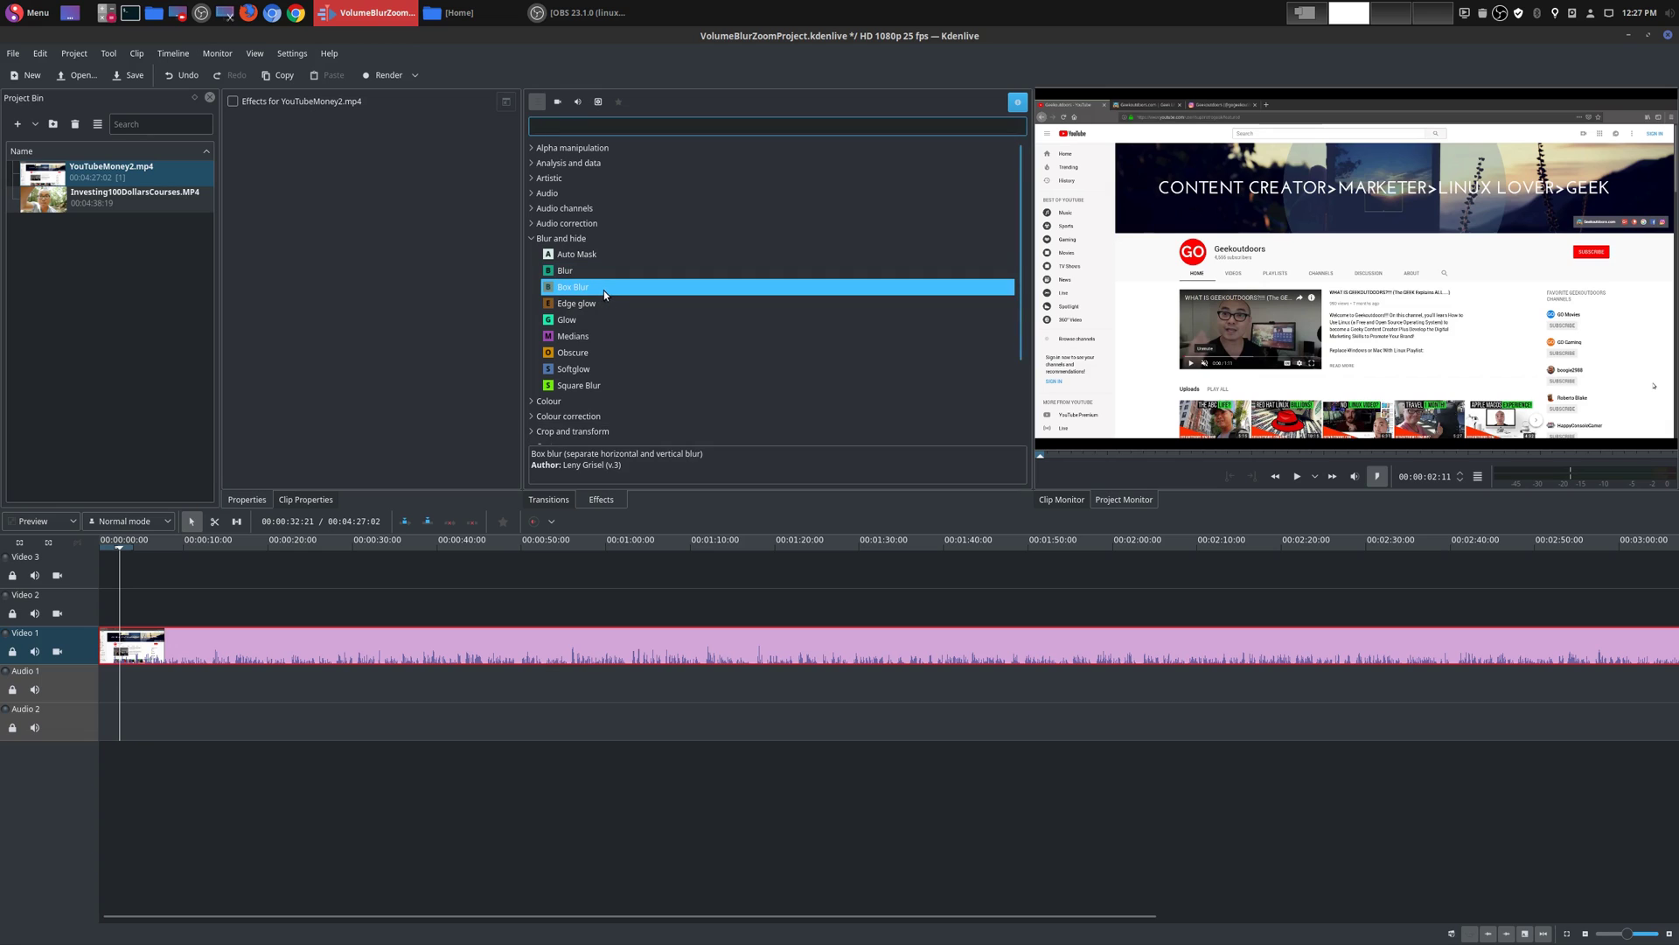
left_click_drag(603, 290, 318, 654)
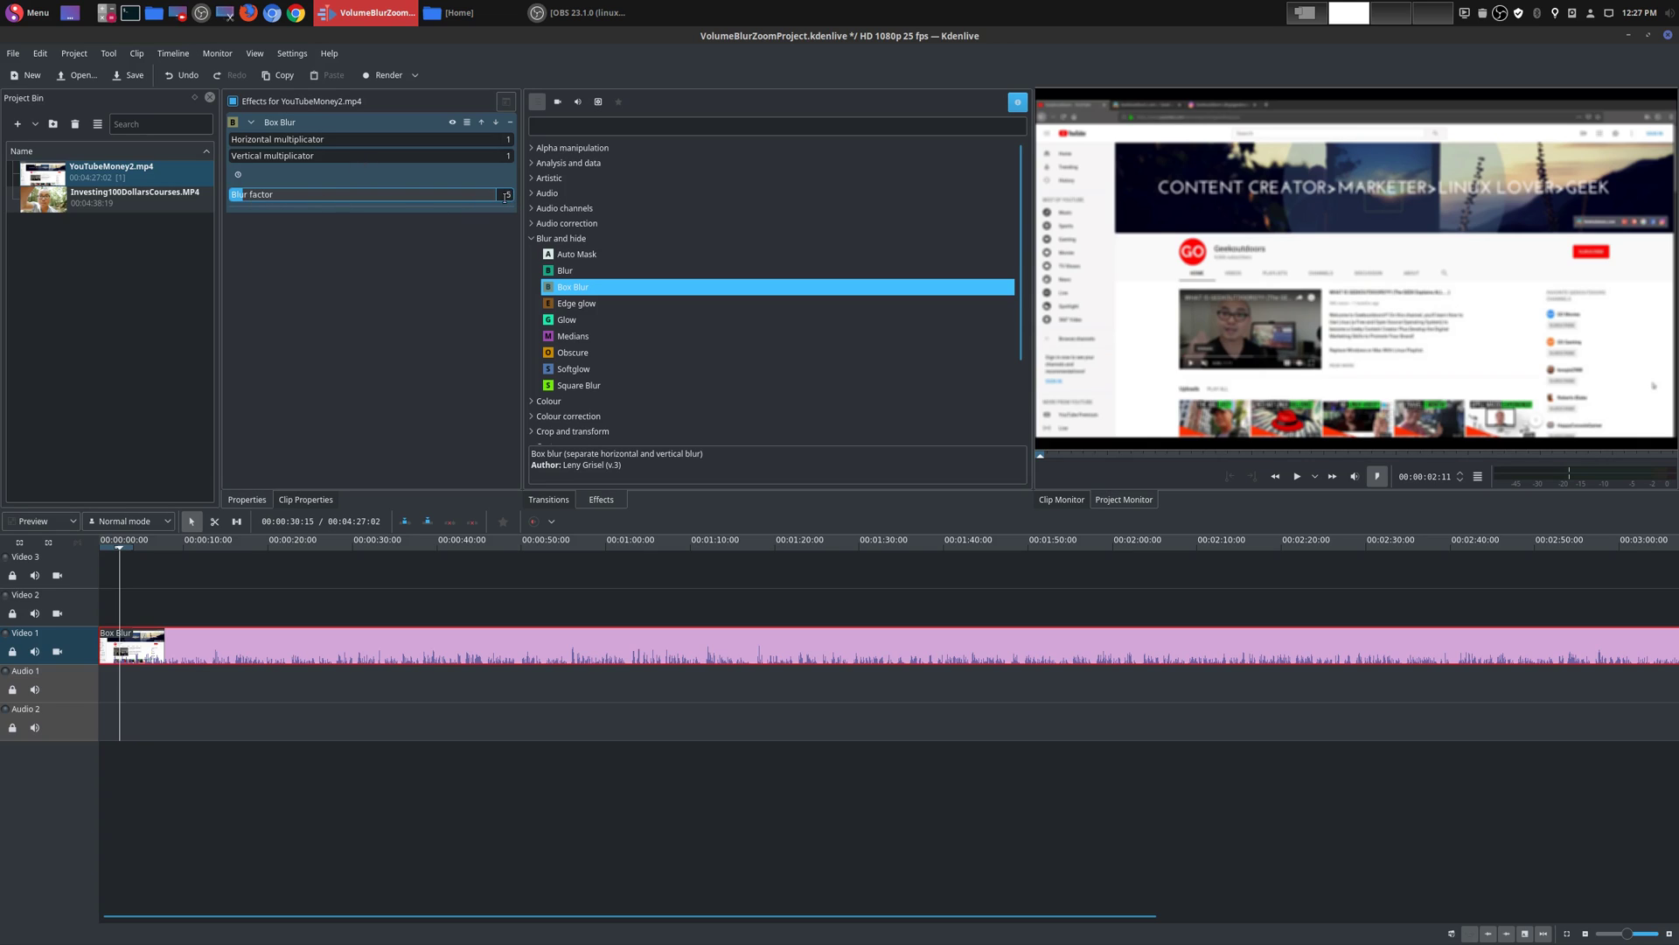
left_click(339, 140)
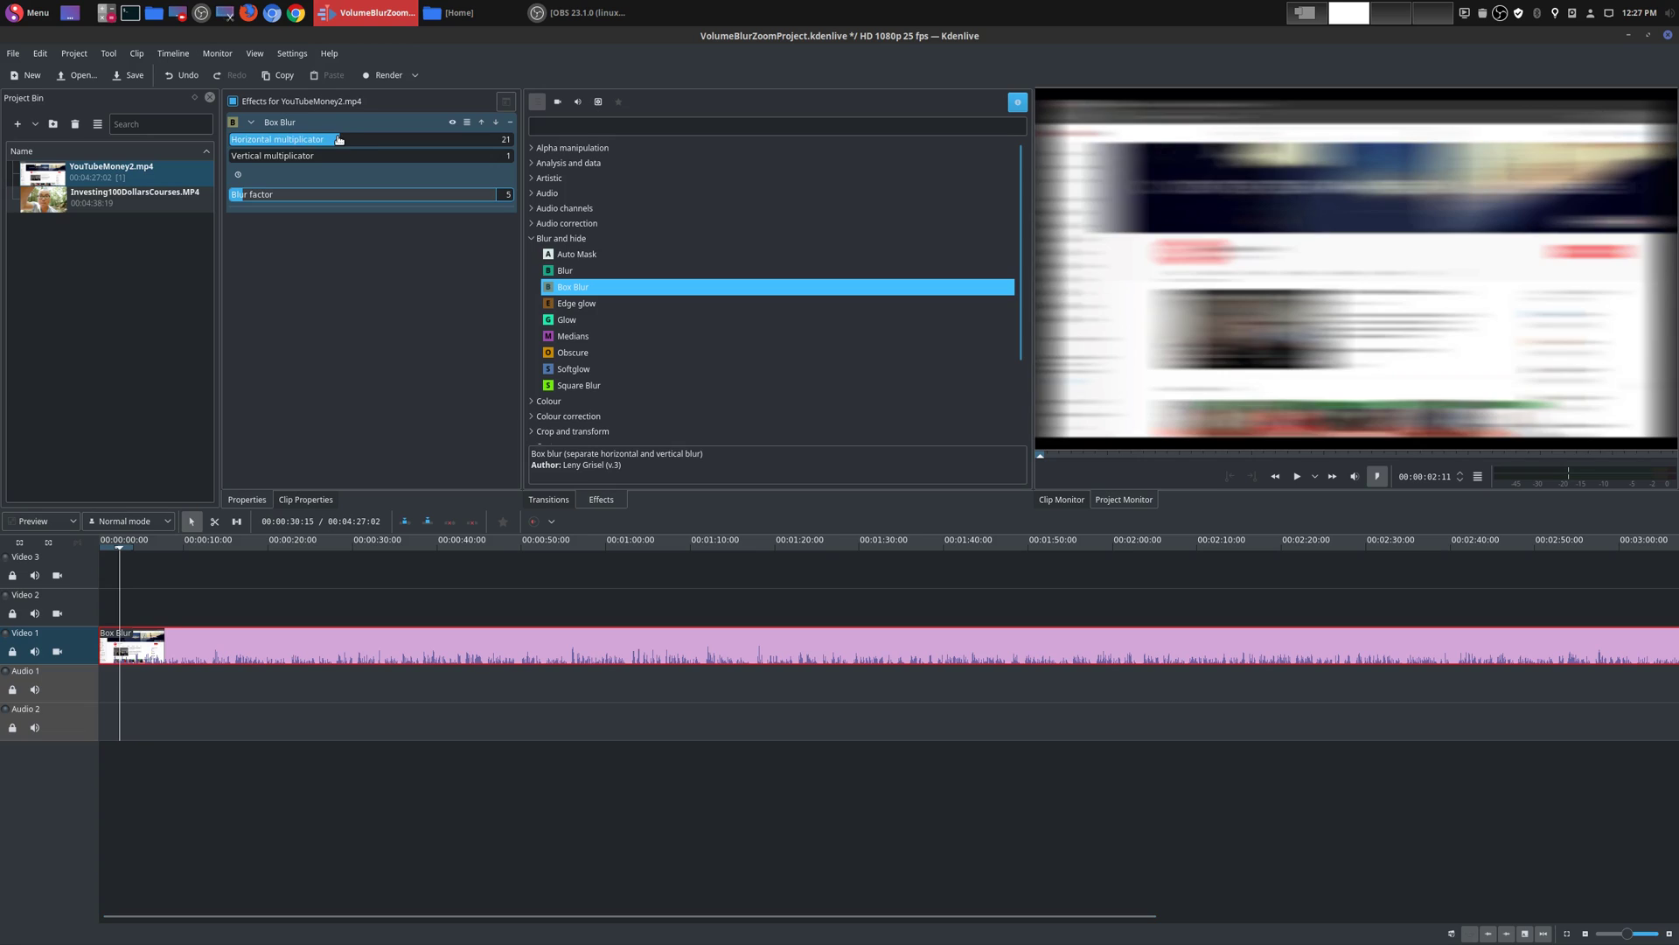
double_click(505, 140)
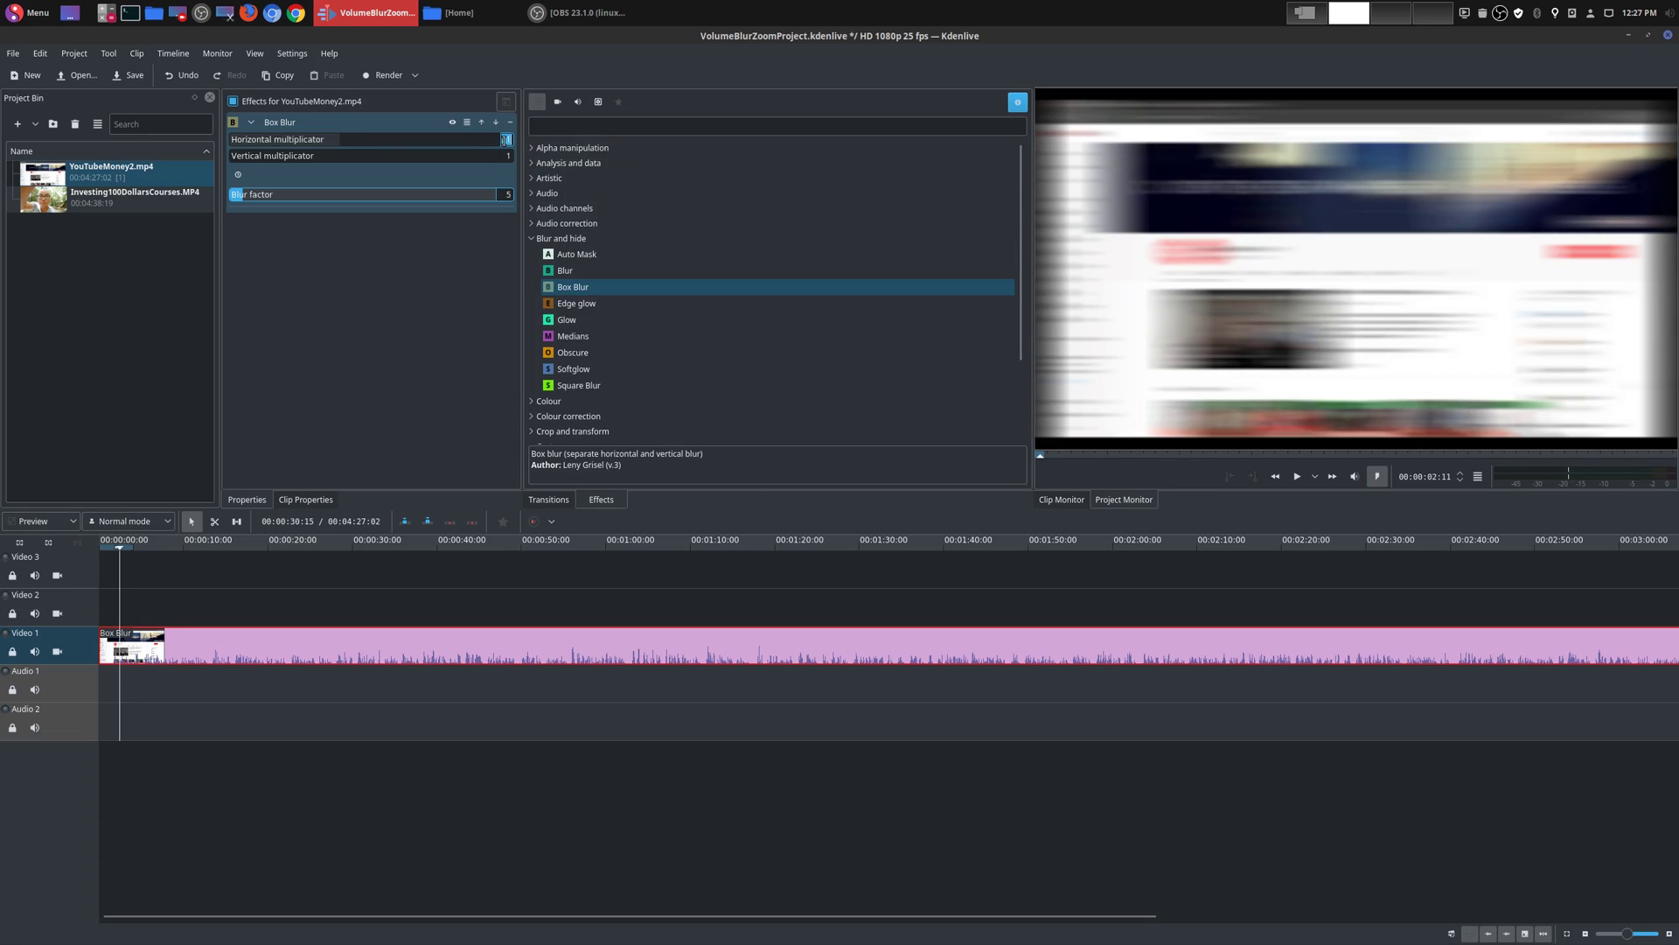
type("20")
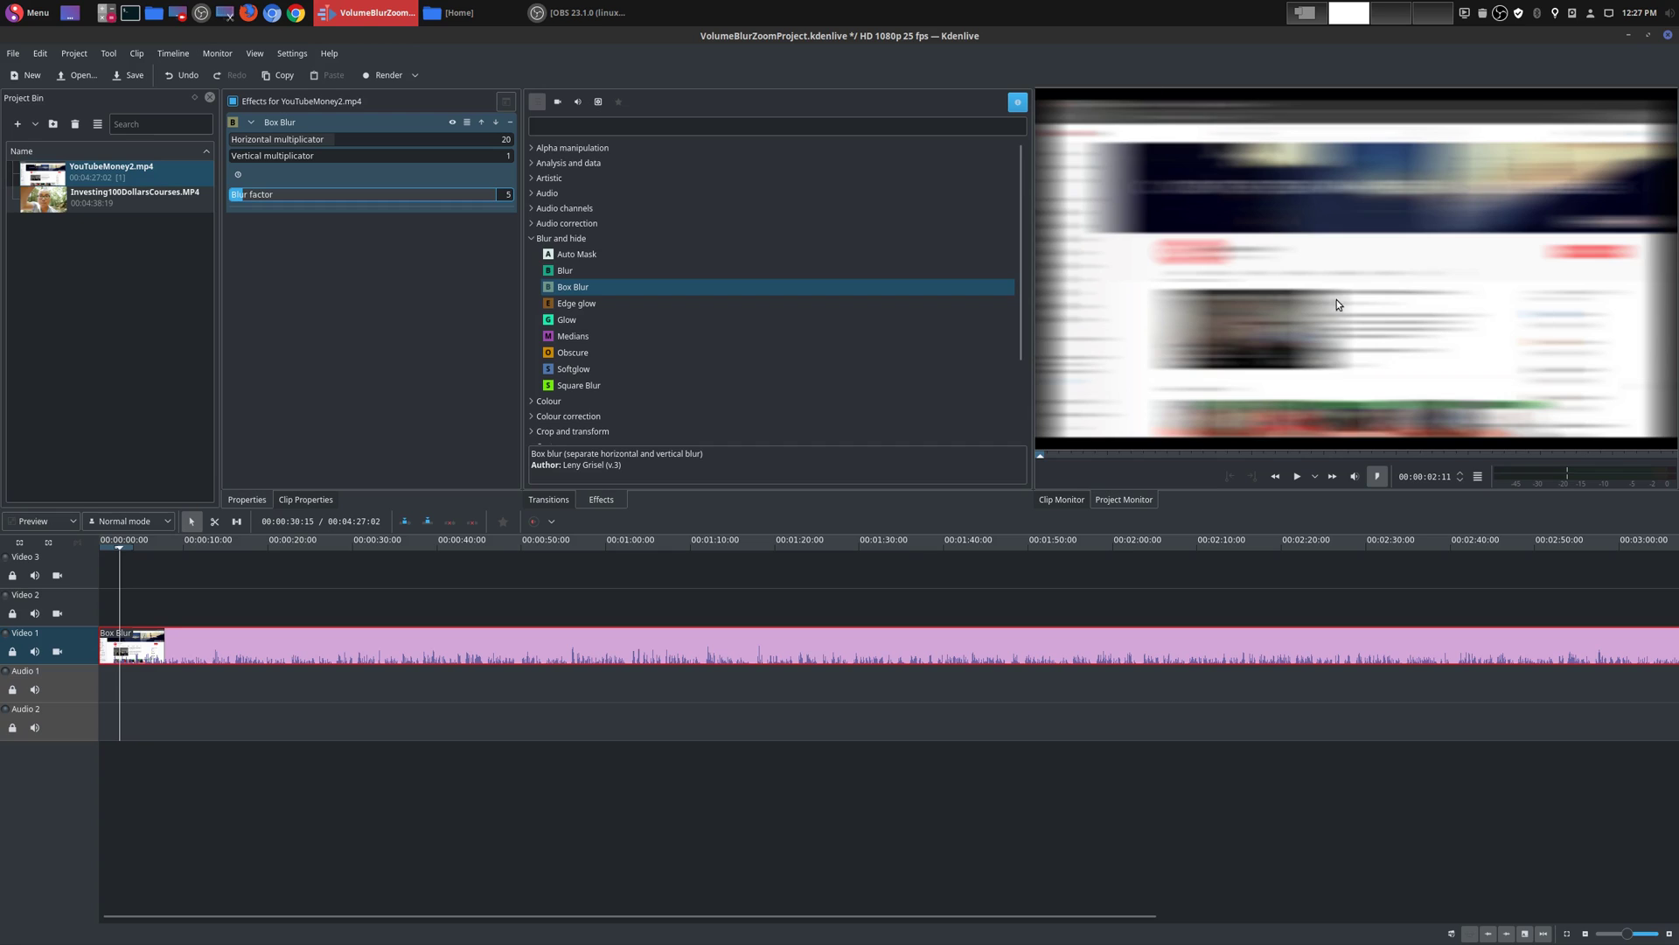
double_click(507, 140)
type("1")
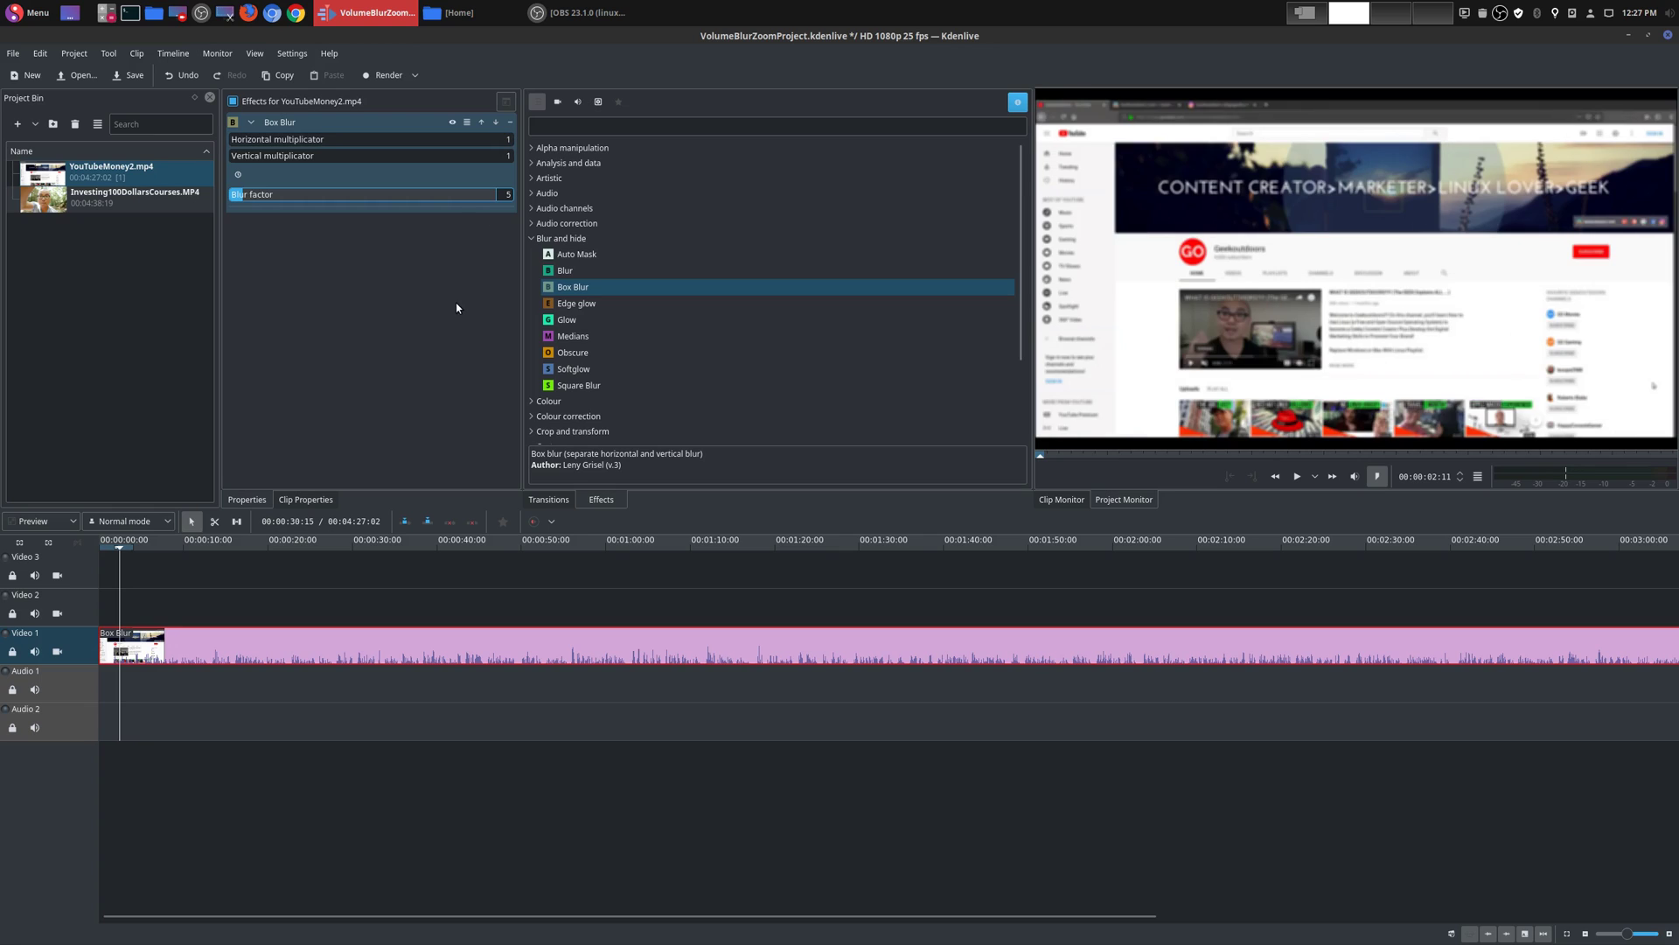
left_click(505, 155)
key("Return")
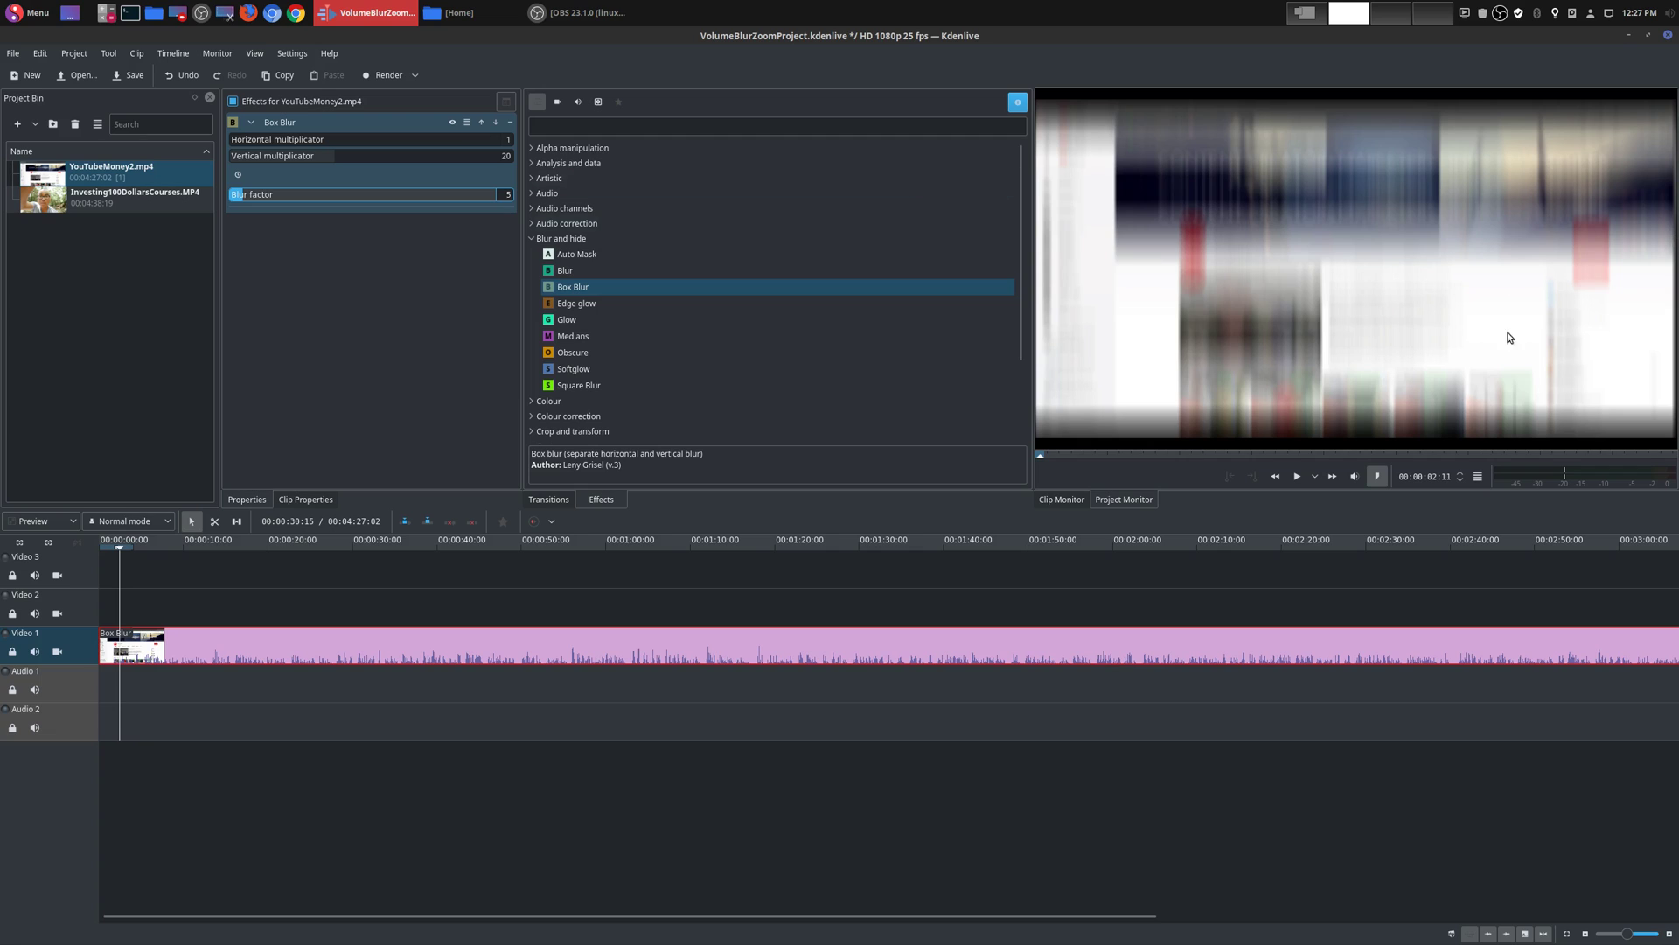
left_click(258, 199)
left_click_drag(258, 199, 244, 201)
left_click(506, 157)
type("1")
key("Return")
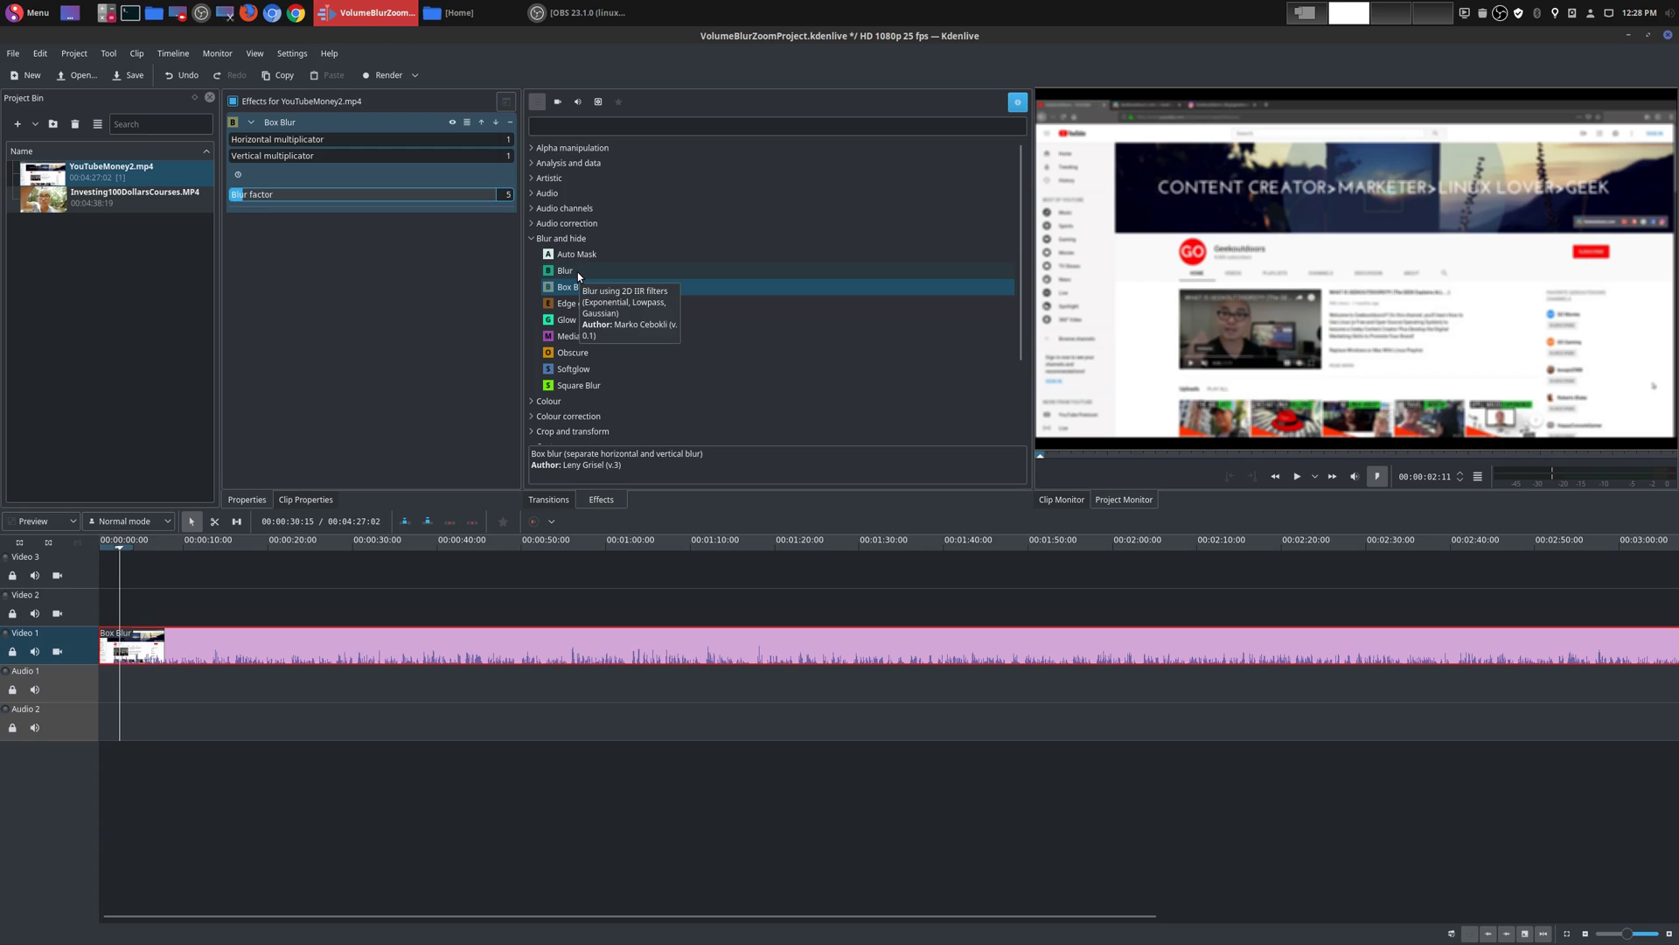
left_click(577, 271)
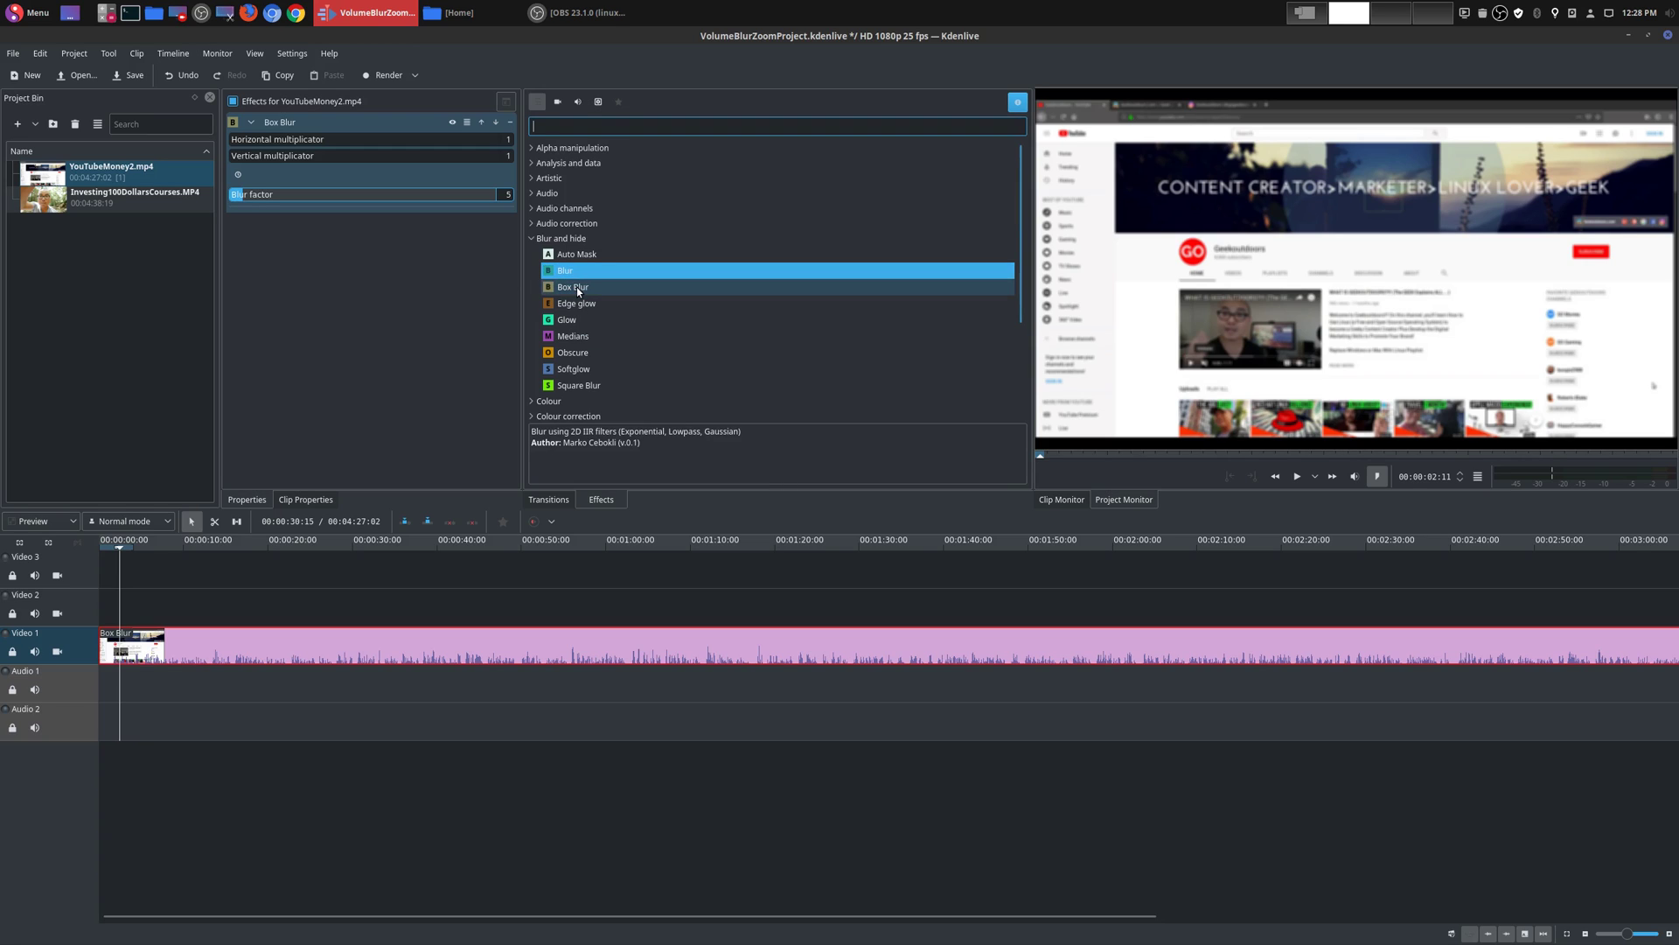
left_click(575, 287)
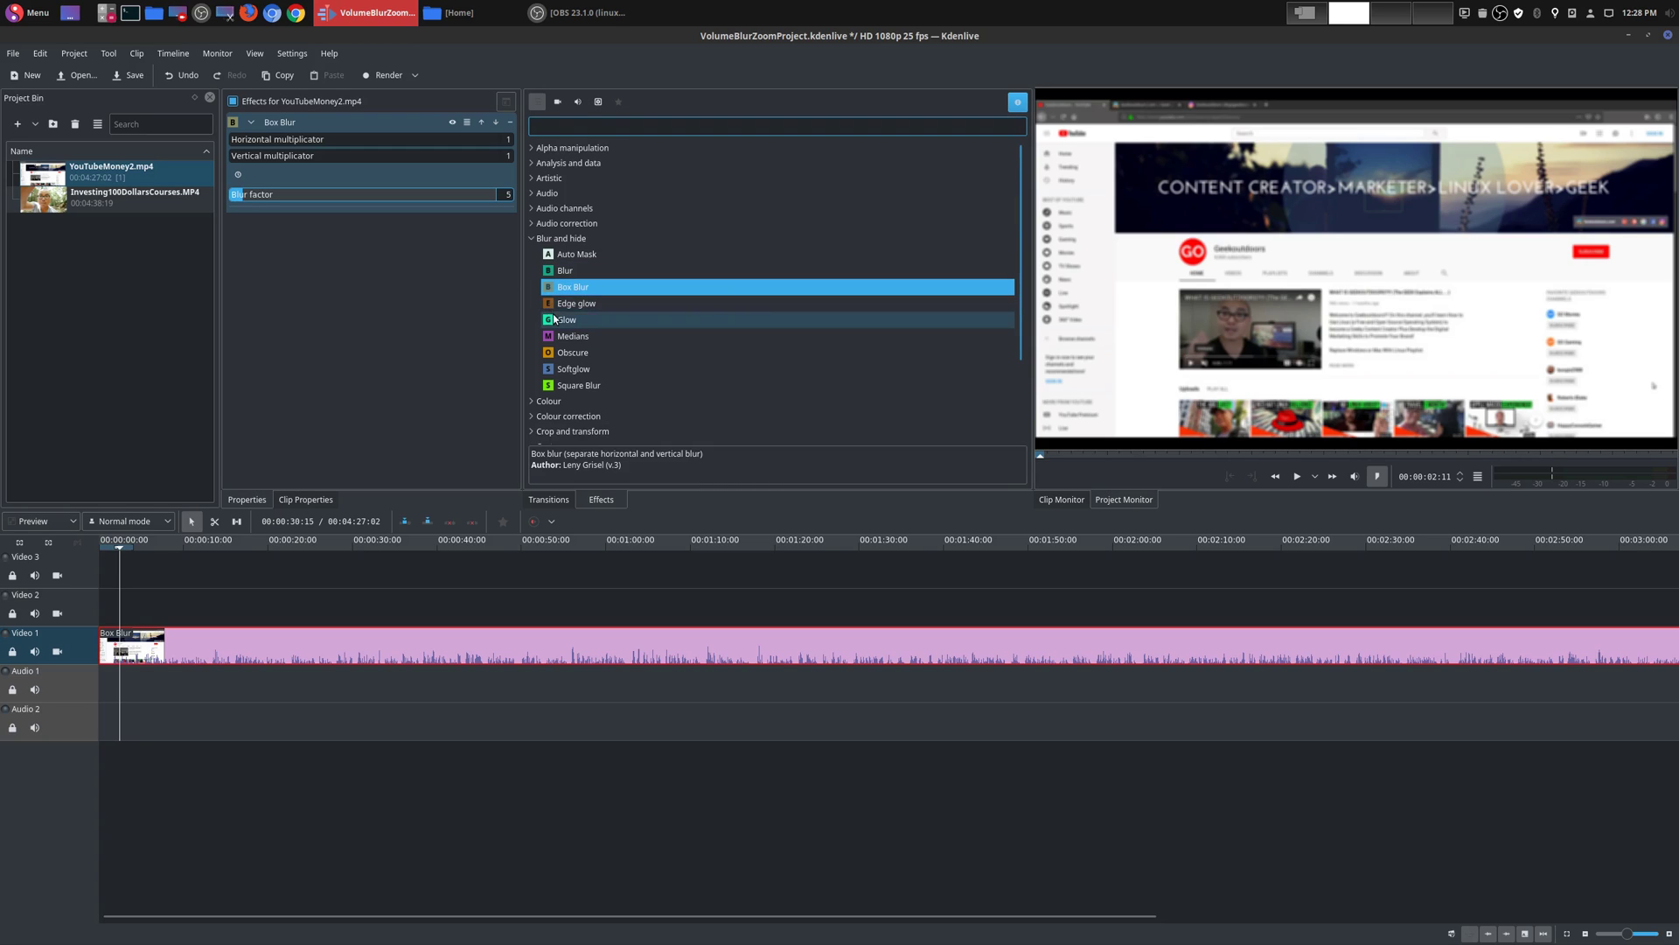
left_click(377, 141)
left_click(377, 155)
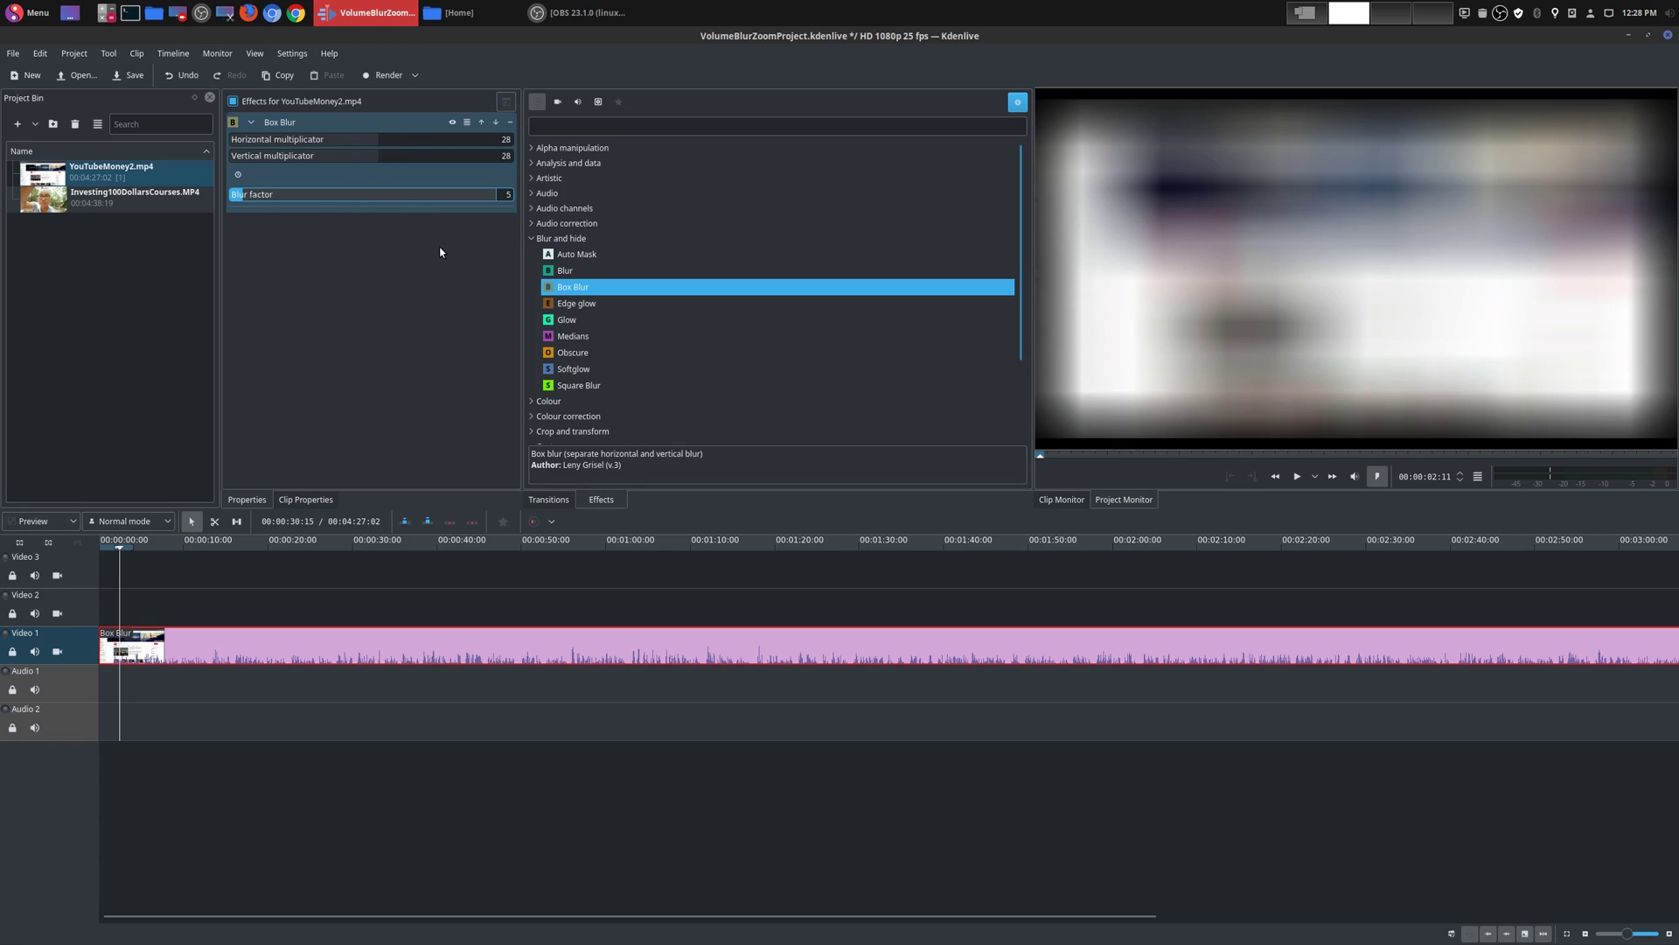
left_click(509, 122)
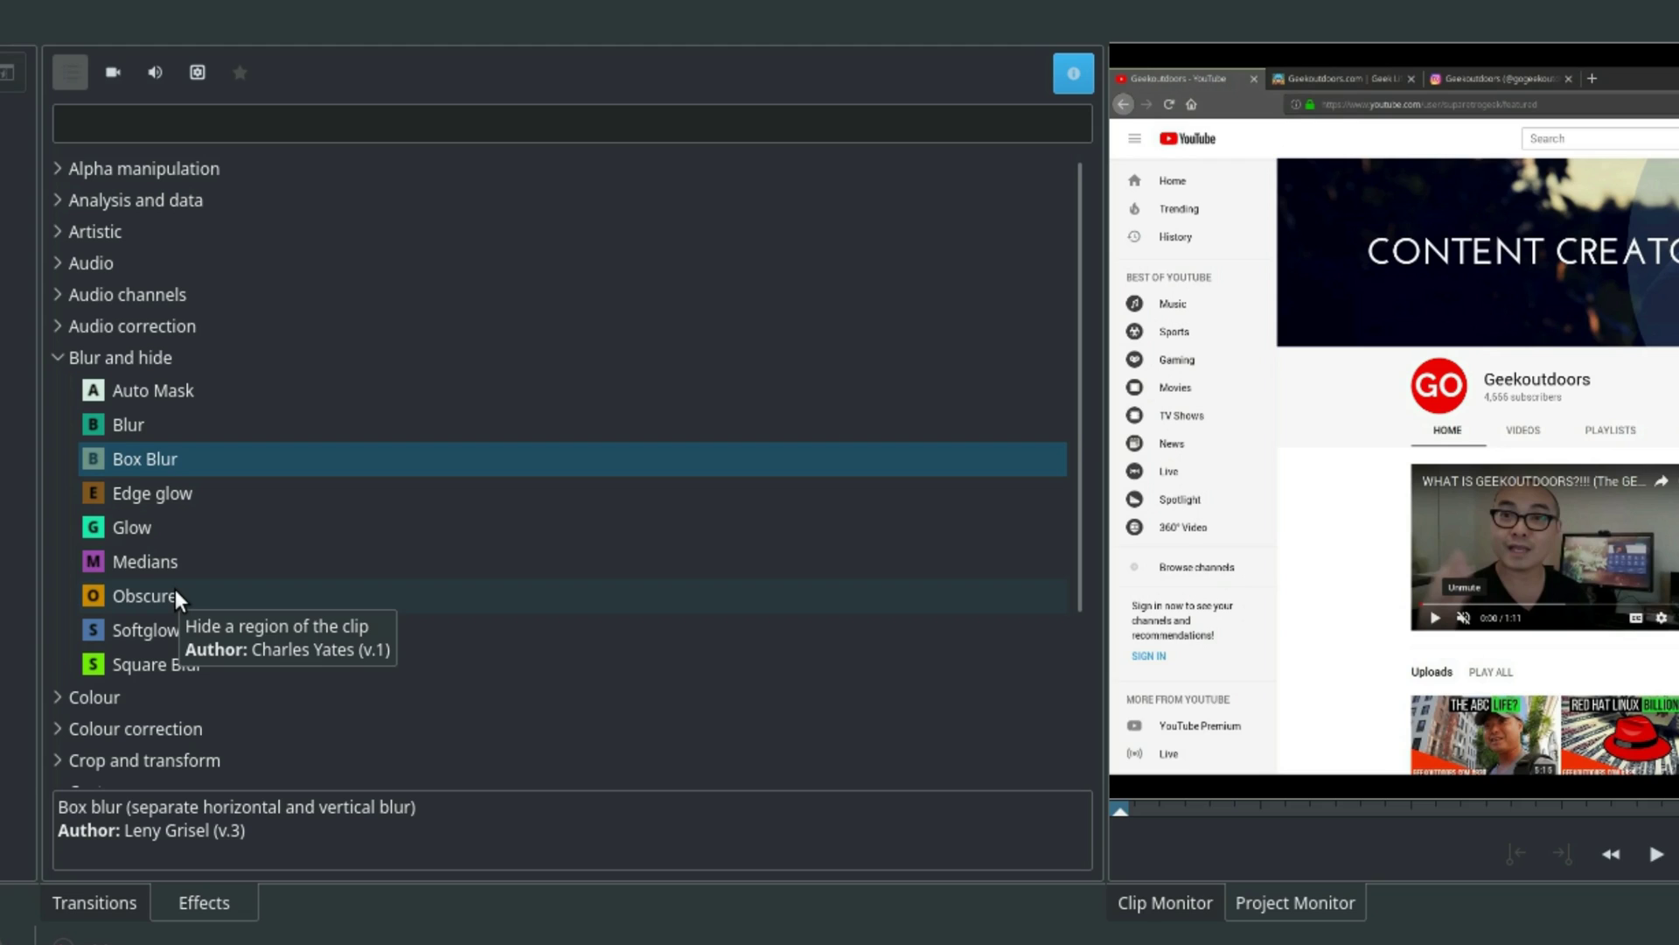
Step: Apply Obscure to the clip and move its region onto the channel logo and name
left_click(202, 595)
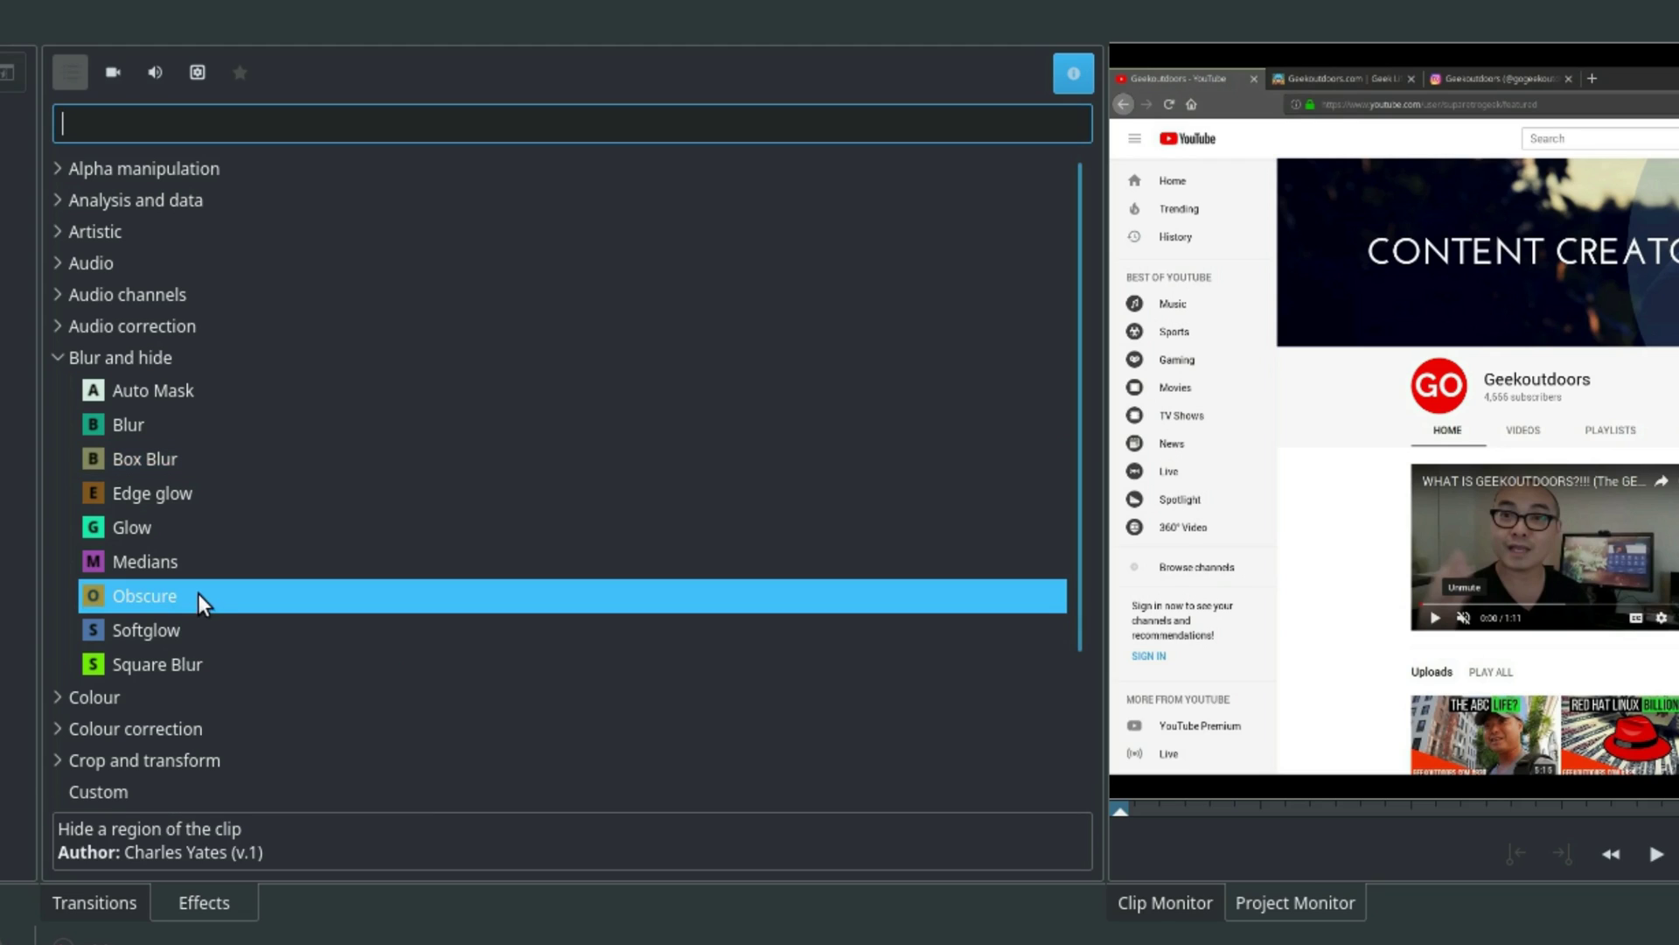
double_click(202, 596)
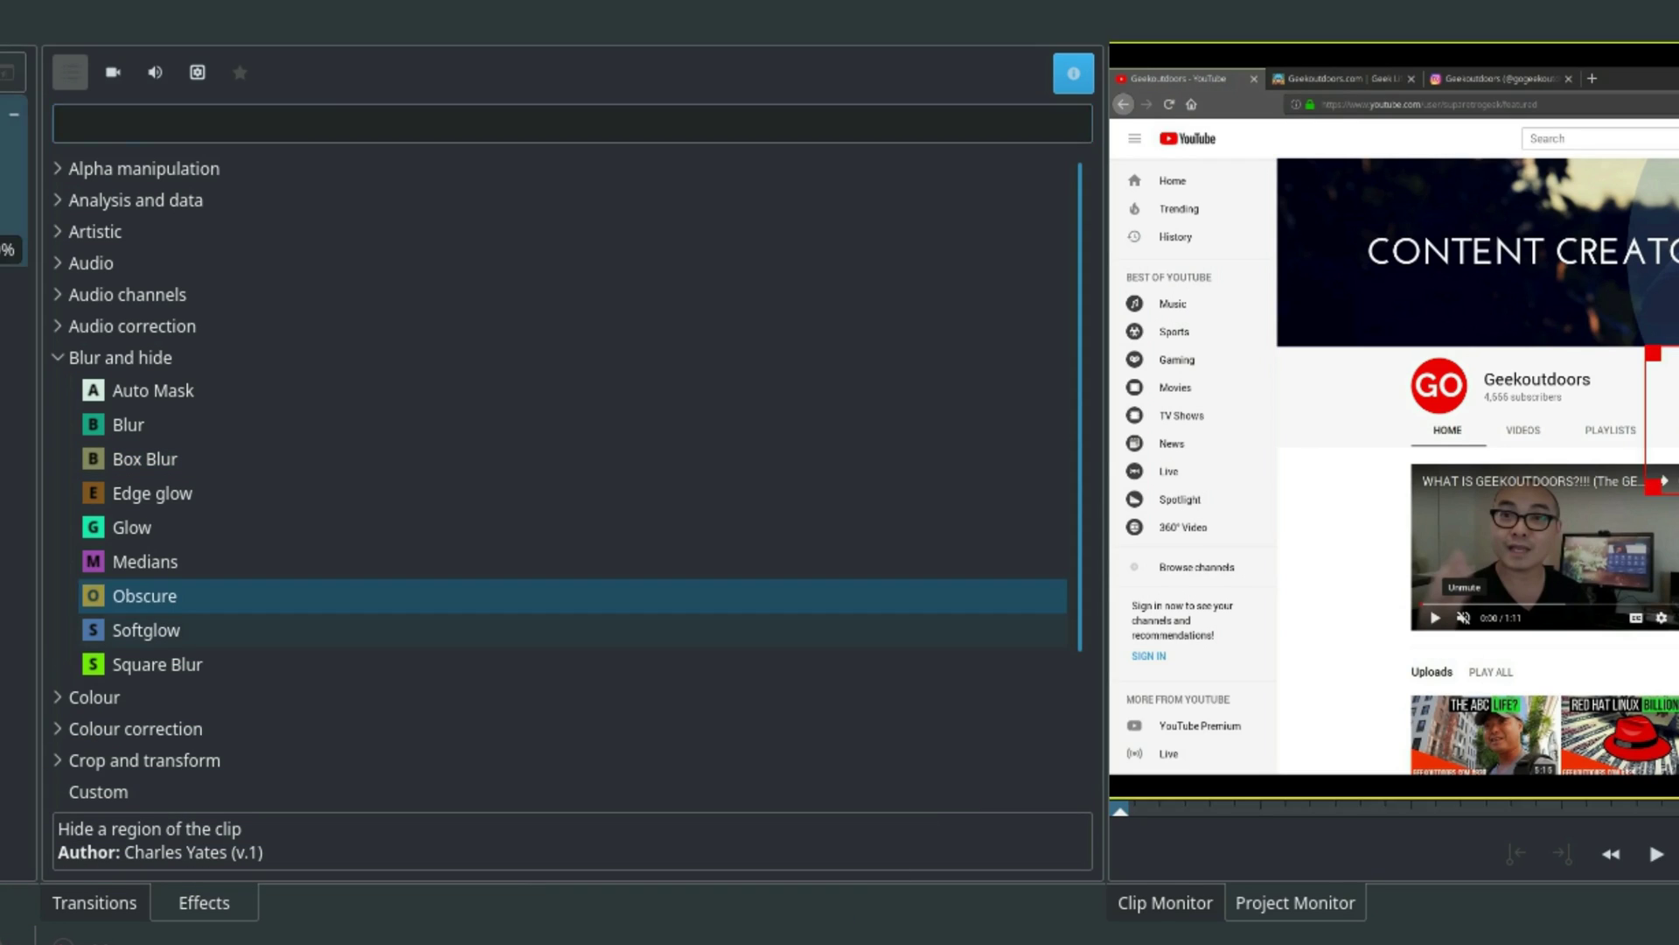
left_click_drag(1354, 269, 1388, 312)
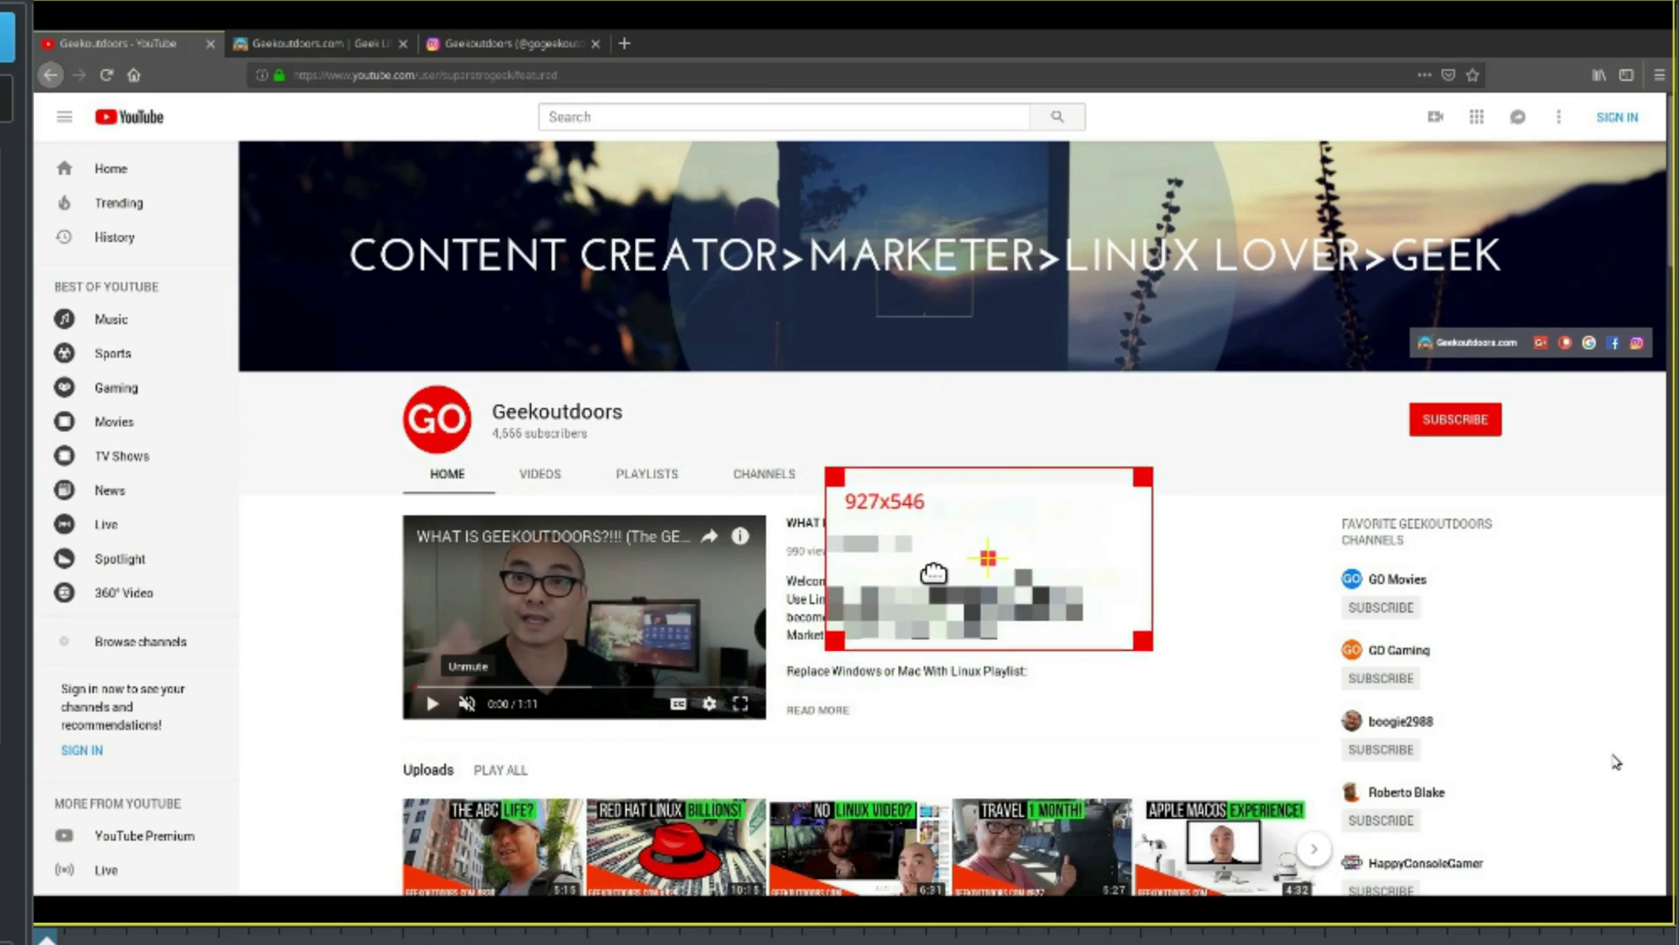
mouse_move(933, 573)
left_mouse_down()
mouse_move(458, 457)
mouse_move(487, 441)
left_mouse_up()
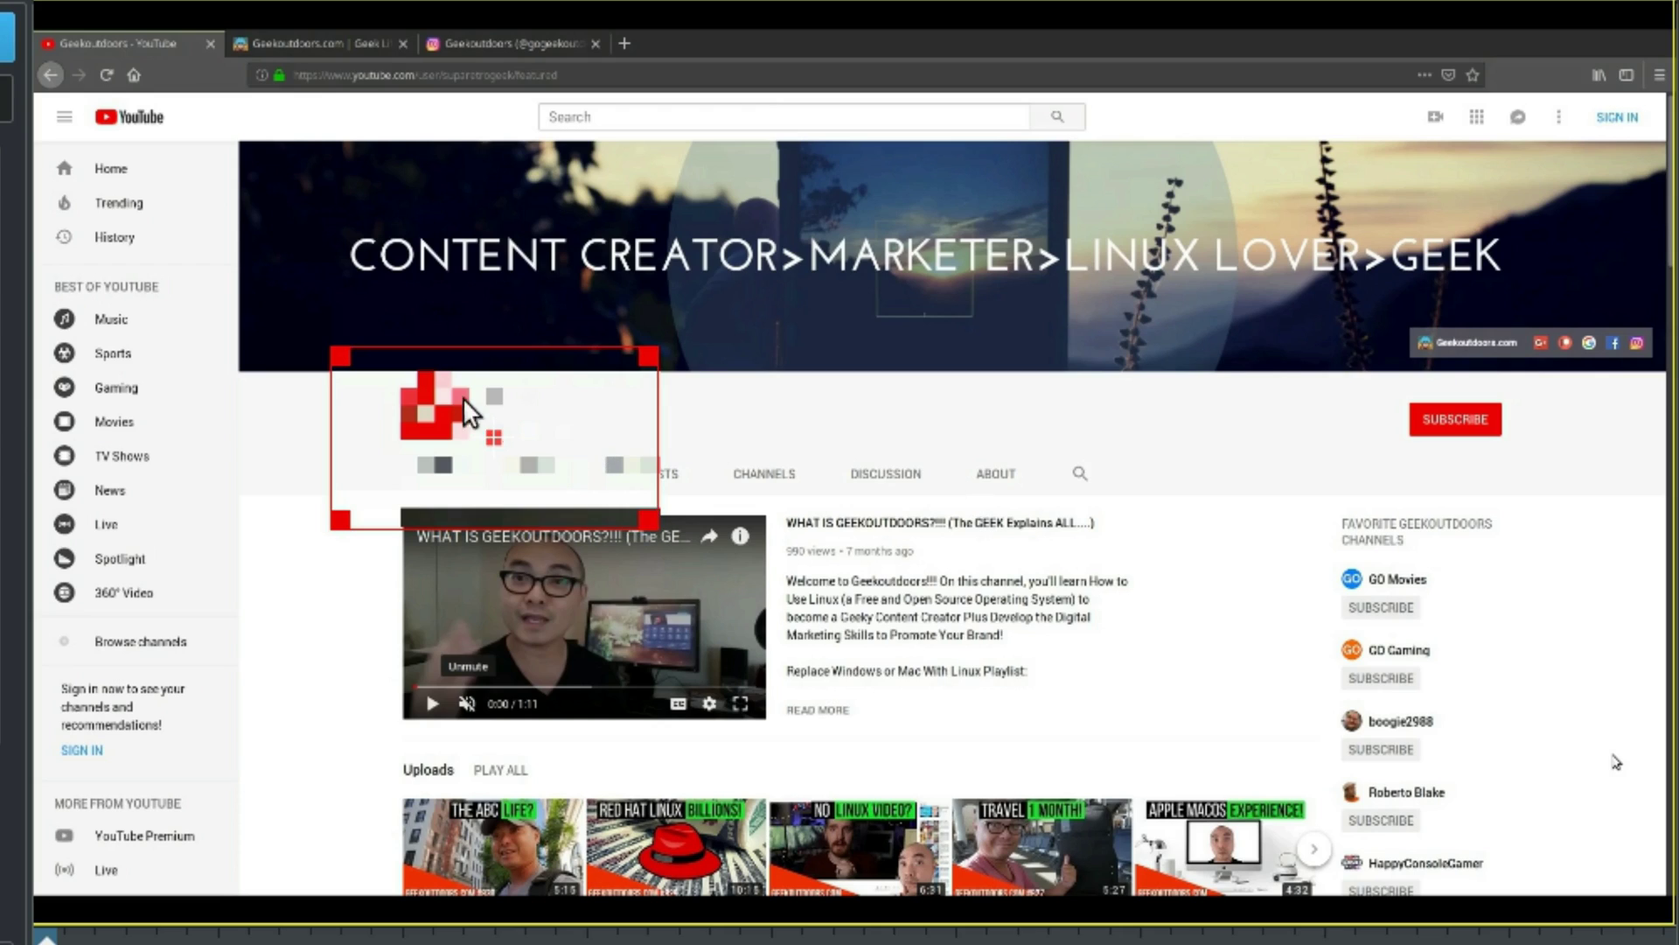
Step: Resize and shift the pixelated region to fit around the logo and channel name
left_click_drag(649, 523, 1256, 862)
left_click_drag(792, 603, 773, 526)
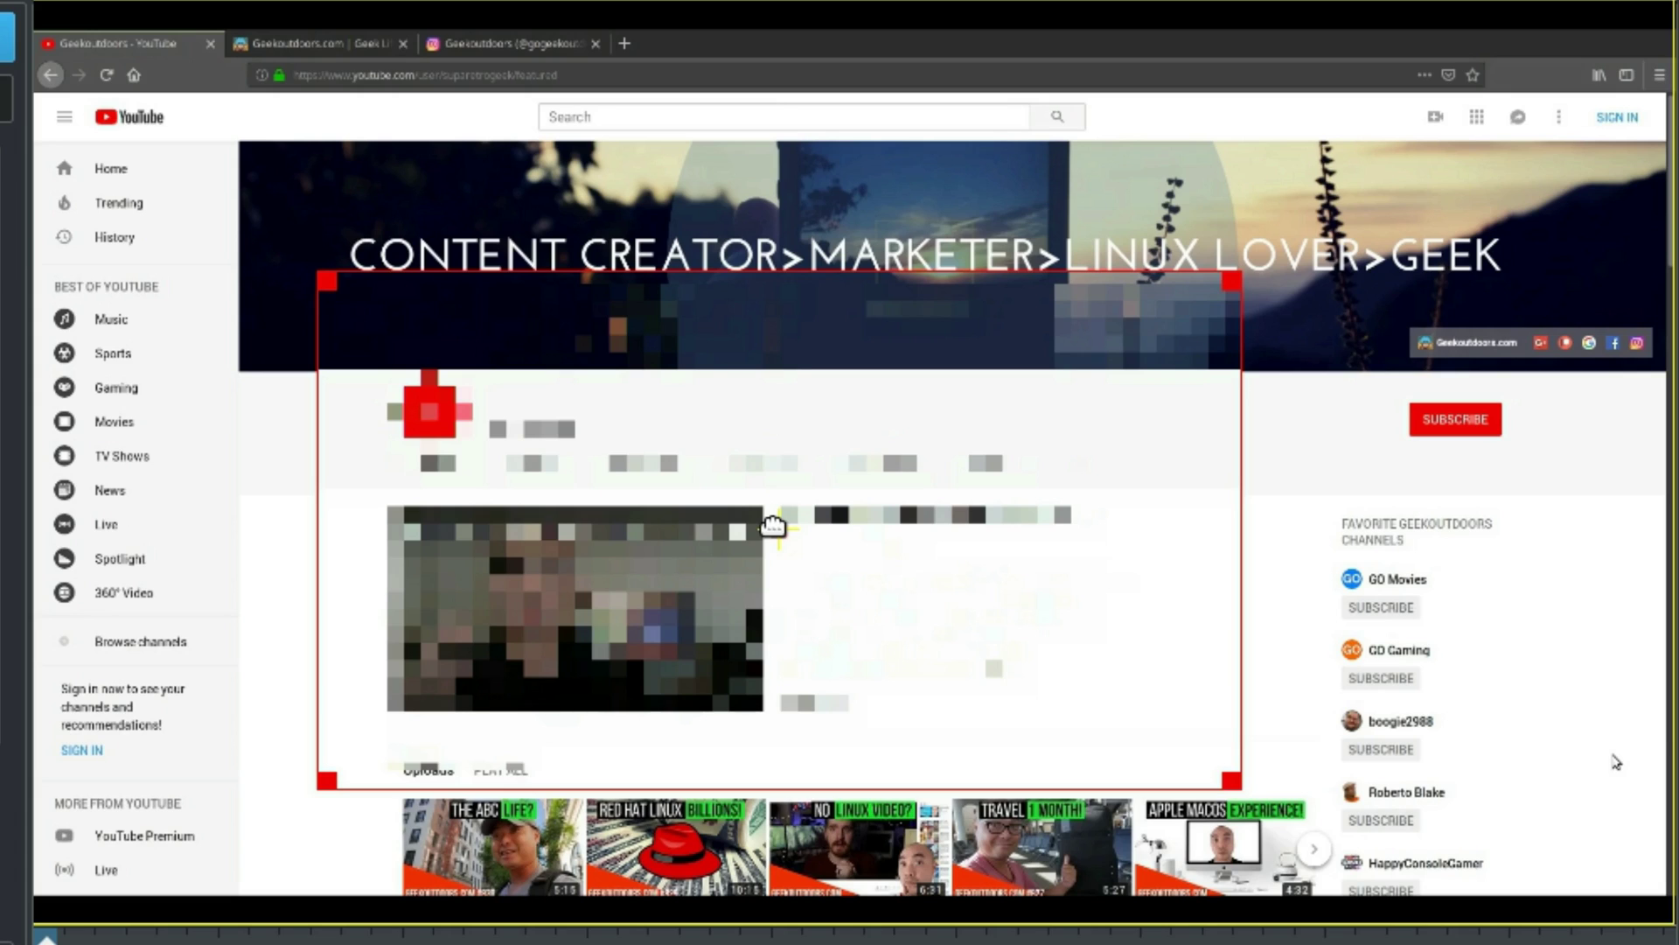
left_click_drag(1235, 771, 682, 475)
left_click_drag(514, 399, 544, 433)
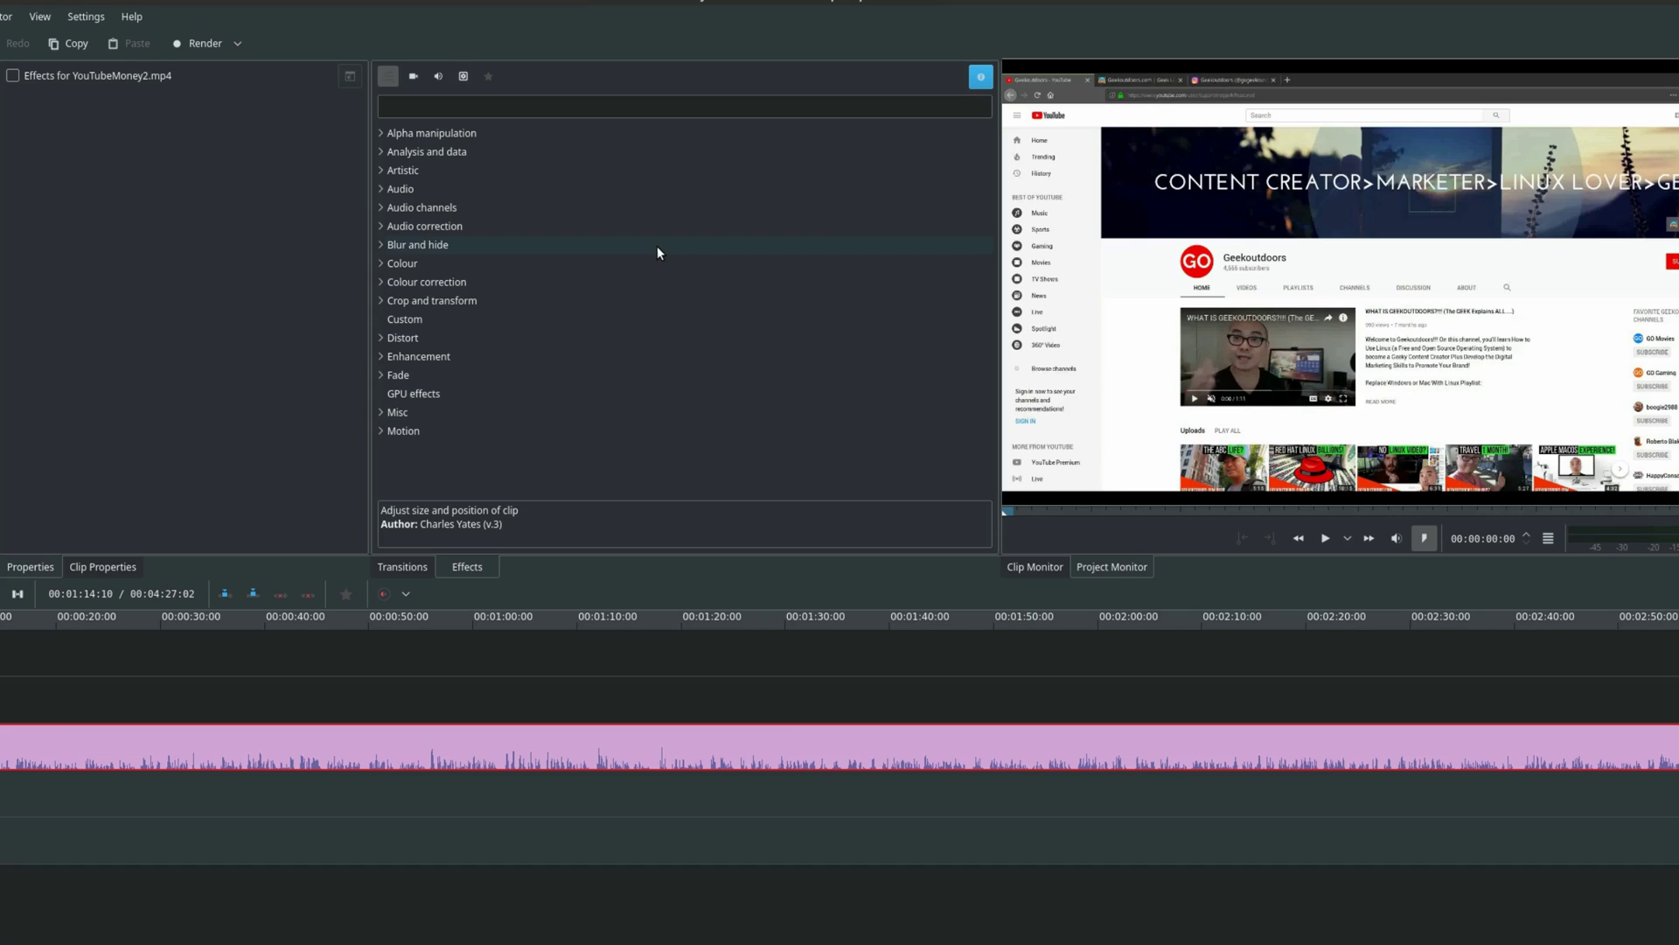
Step: Browse Crop and transform and search effects for 'zoom', then clear the search
left_click(381, 301)
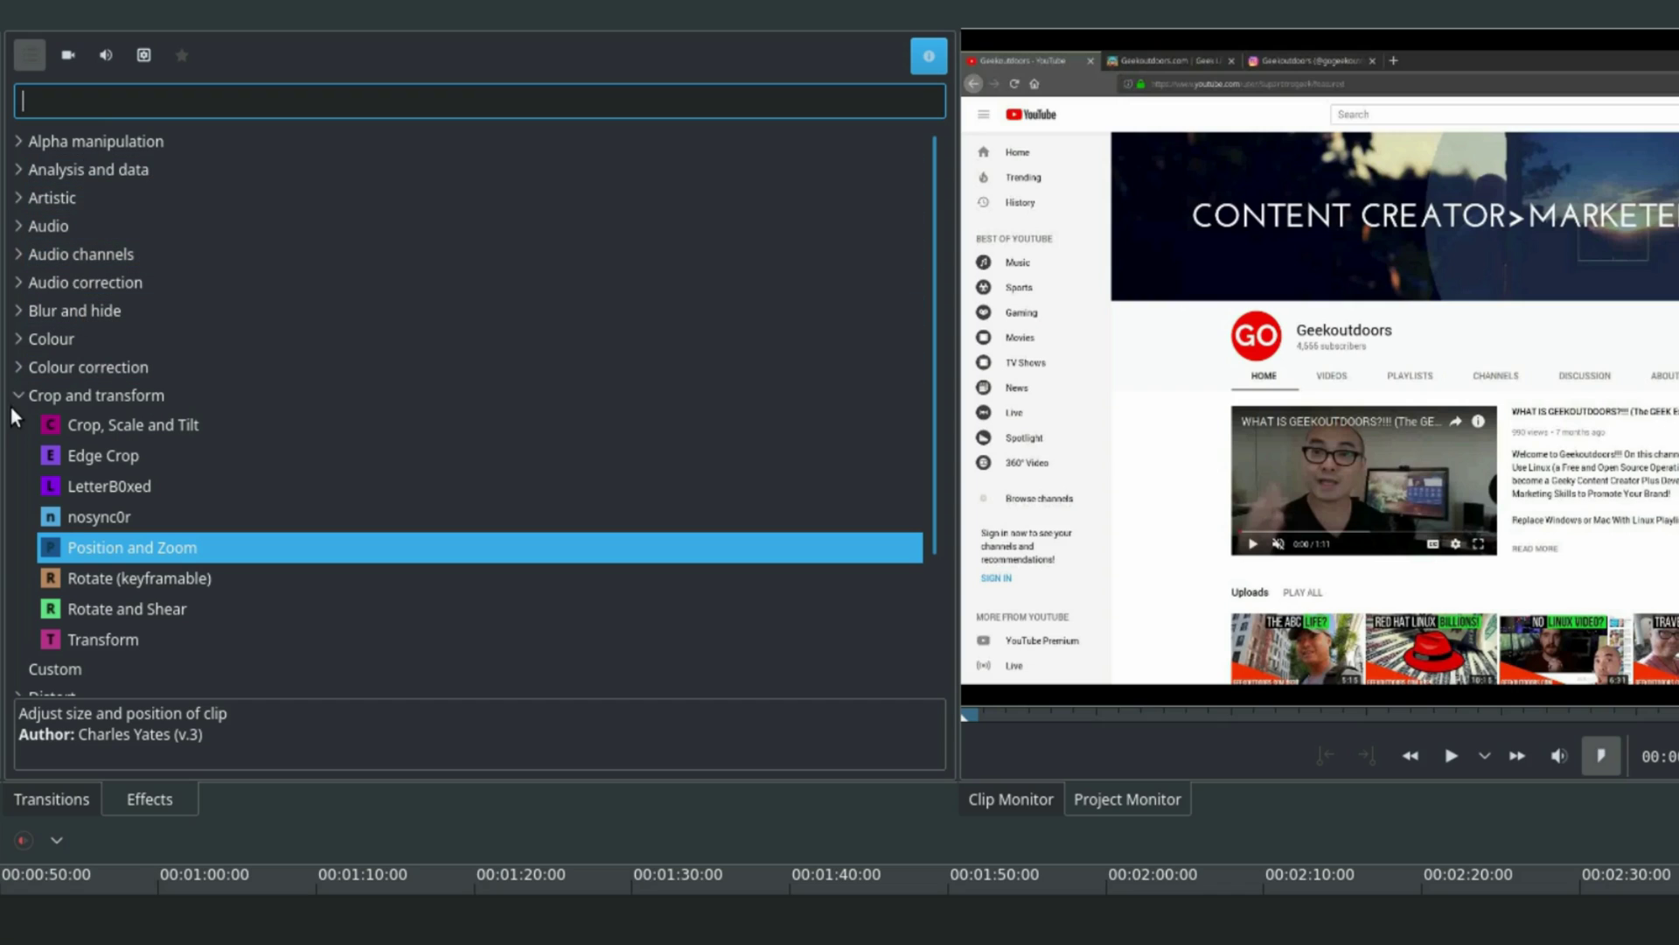
left_click(14, 394)
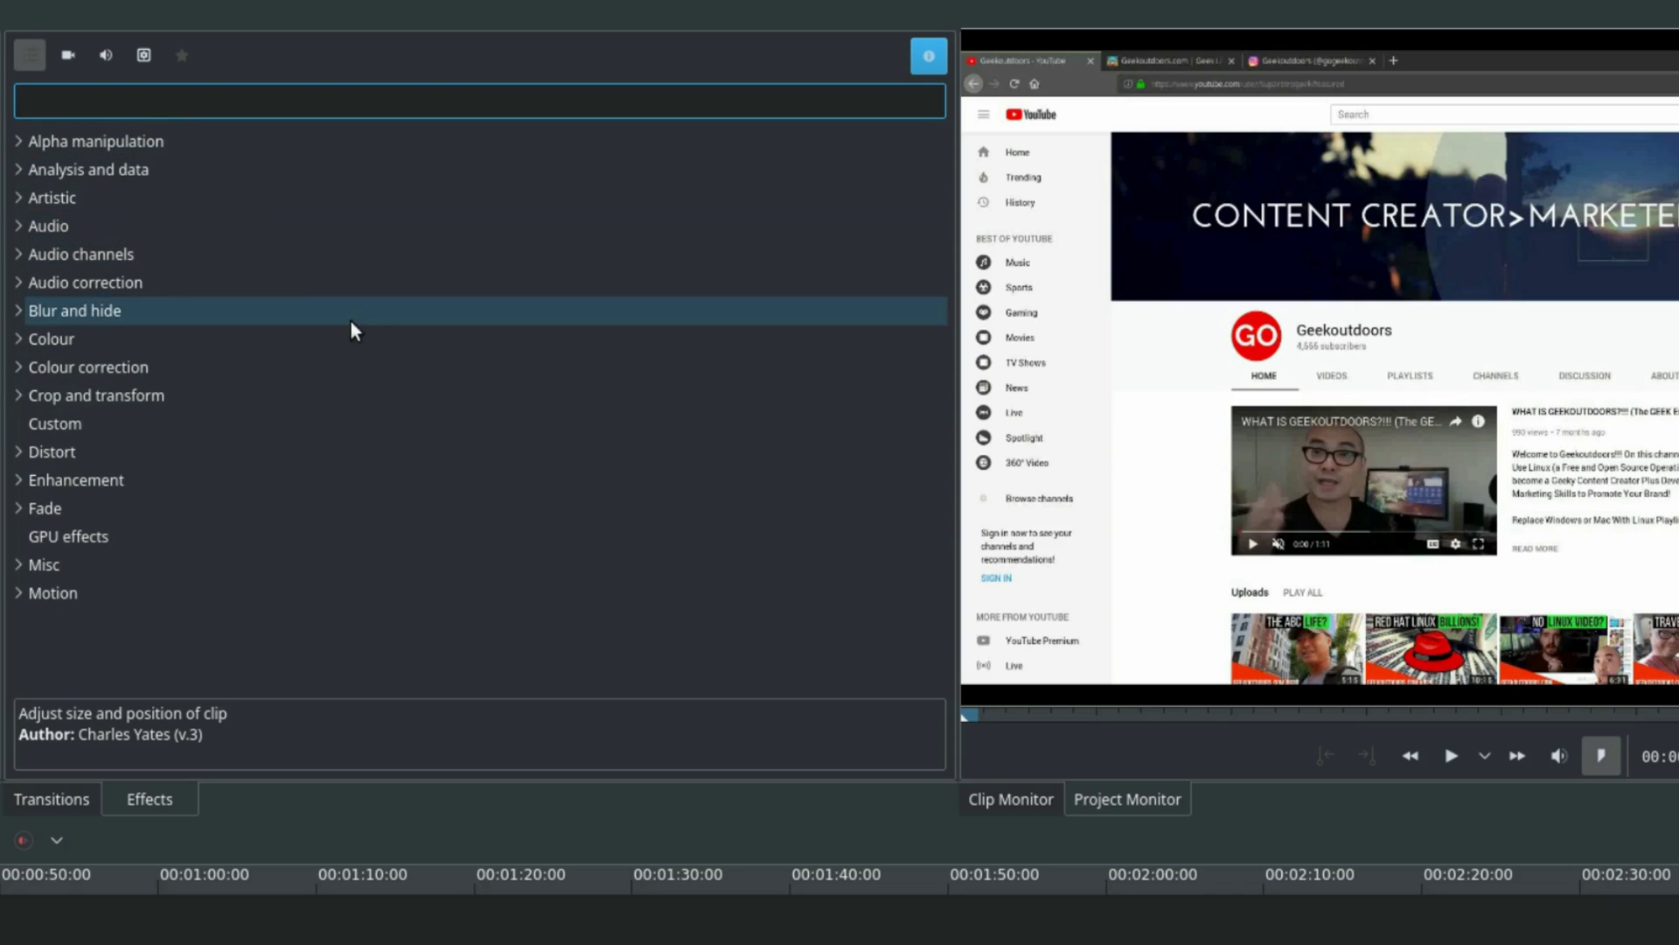
type("zoom")
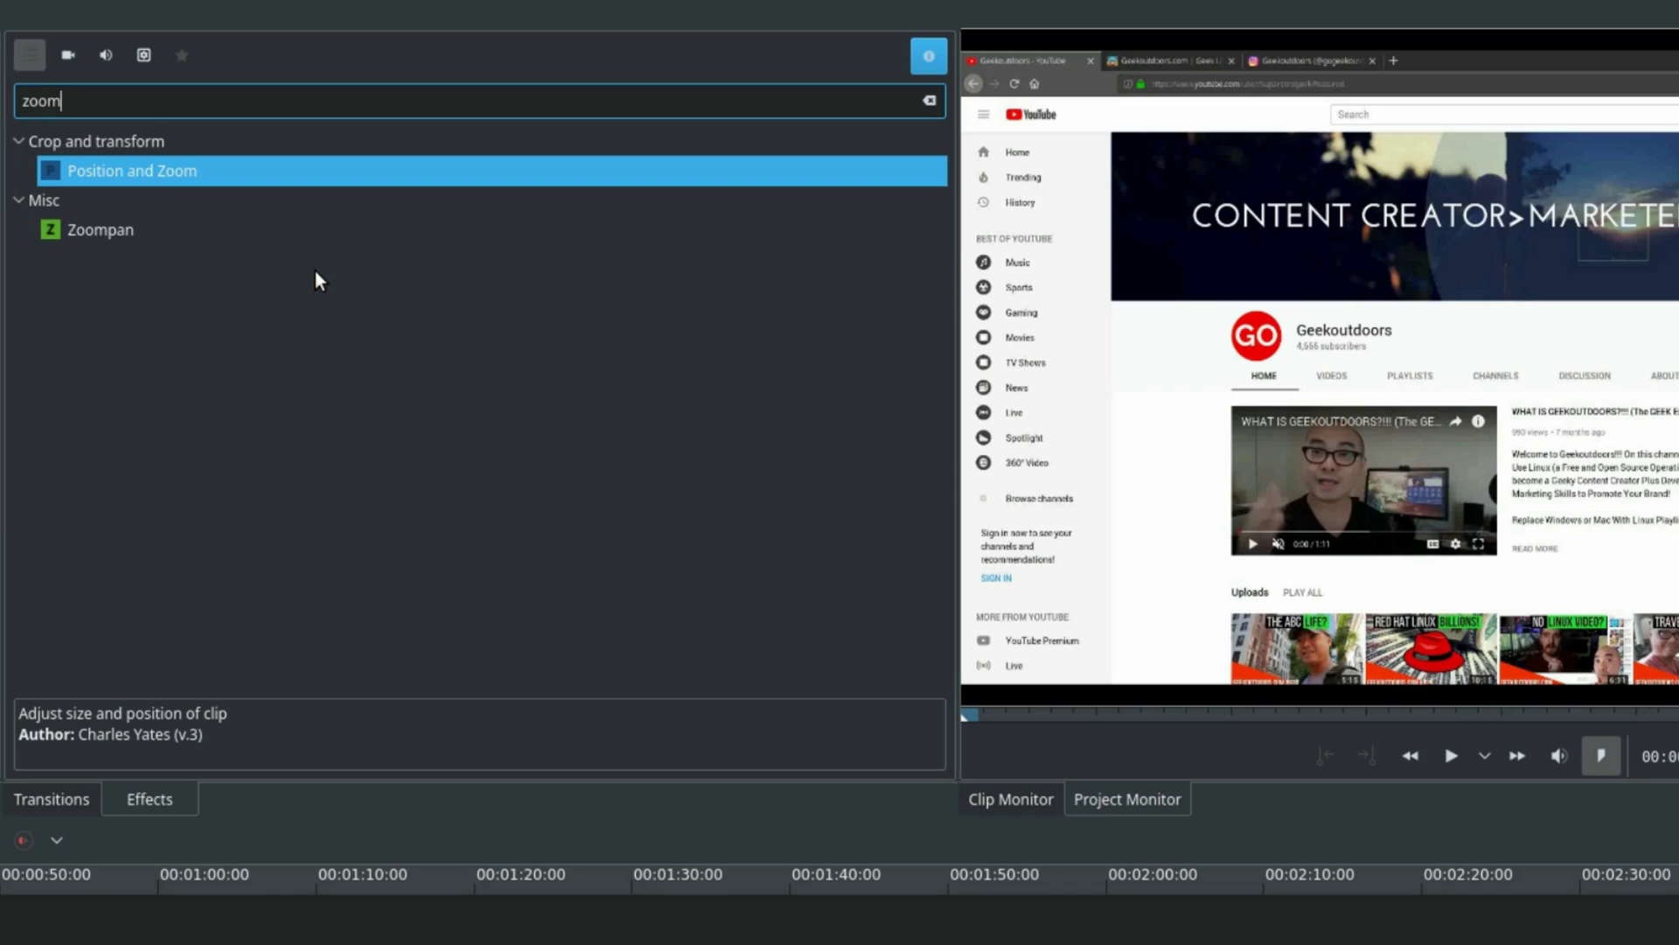
left_click(929, 100)
left_click(19, 392)
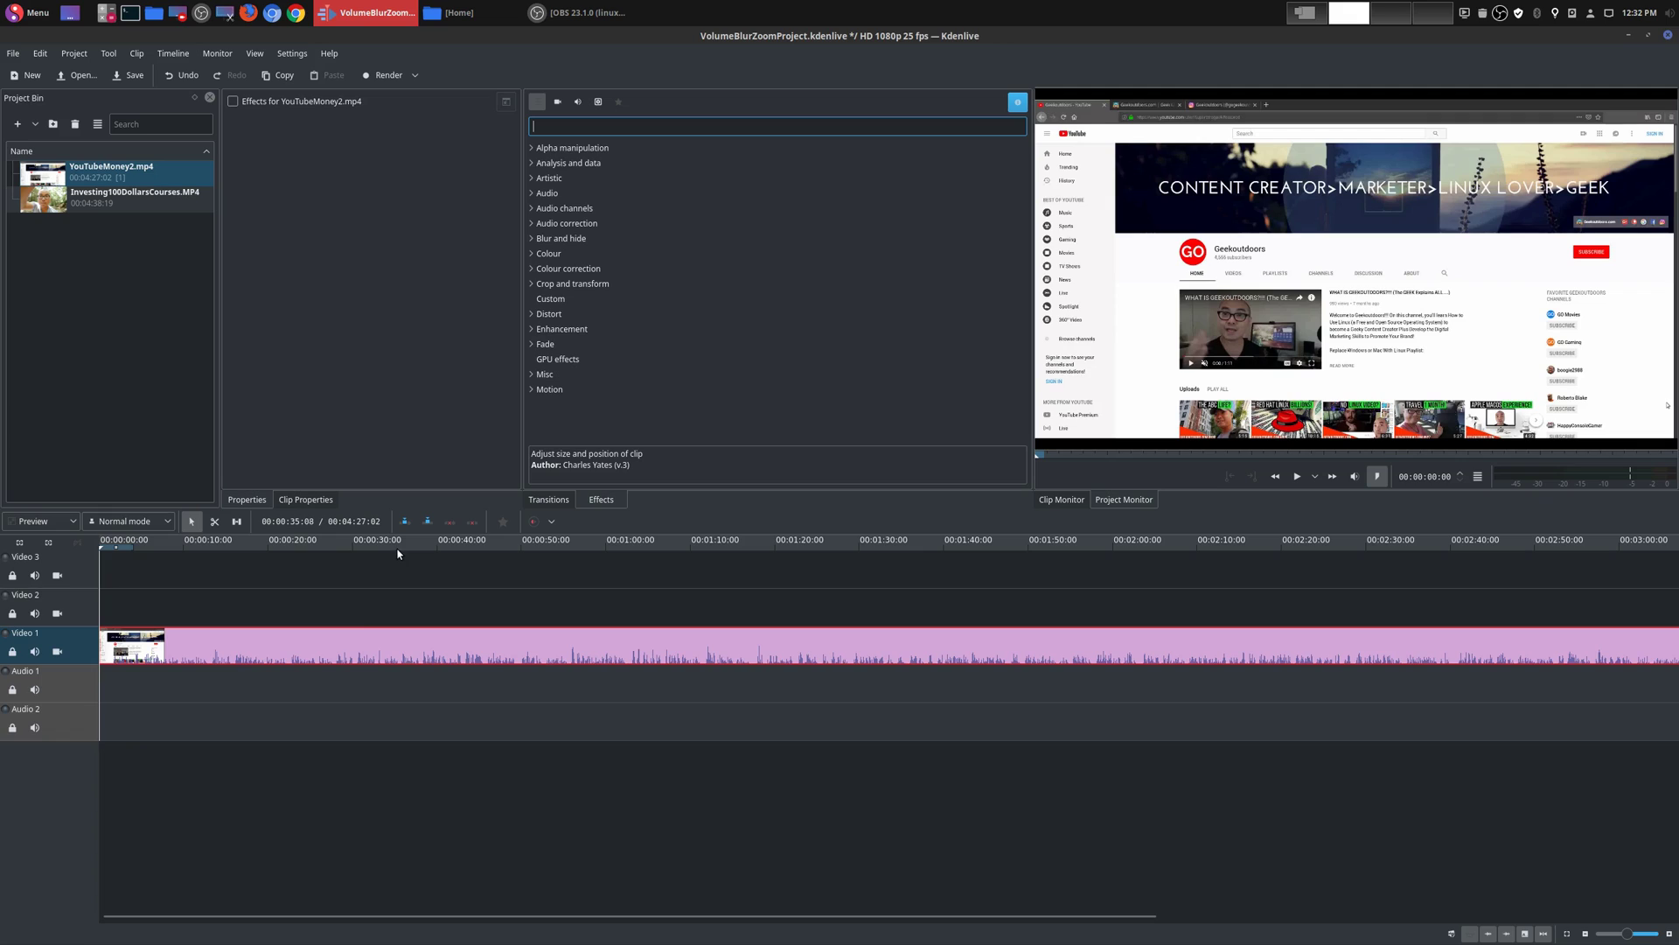
Step: Replace YouTubeMoney2.mp4 on Video 1 with Investing100DollarsCourses.MP4
left_click(325, 656)
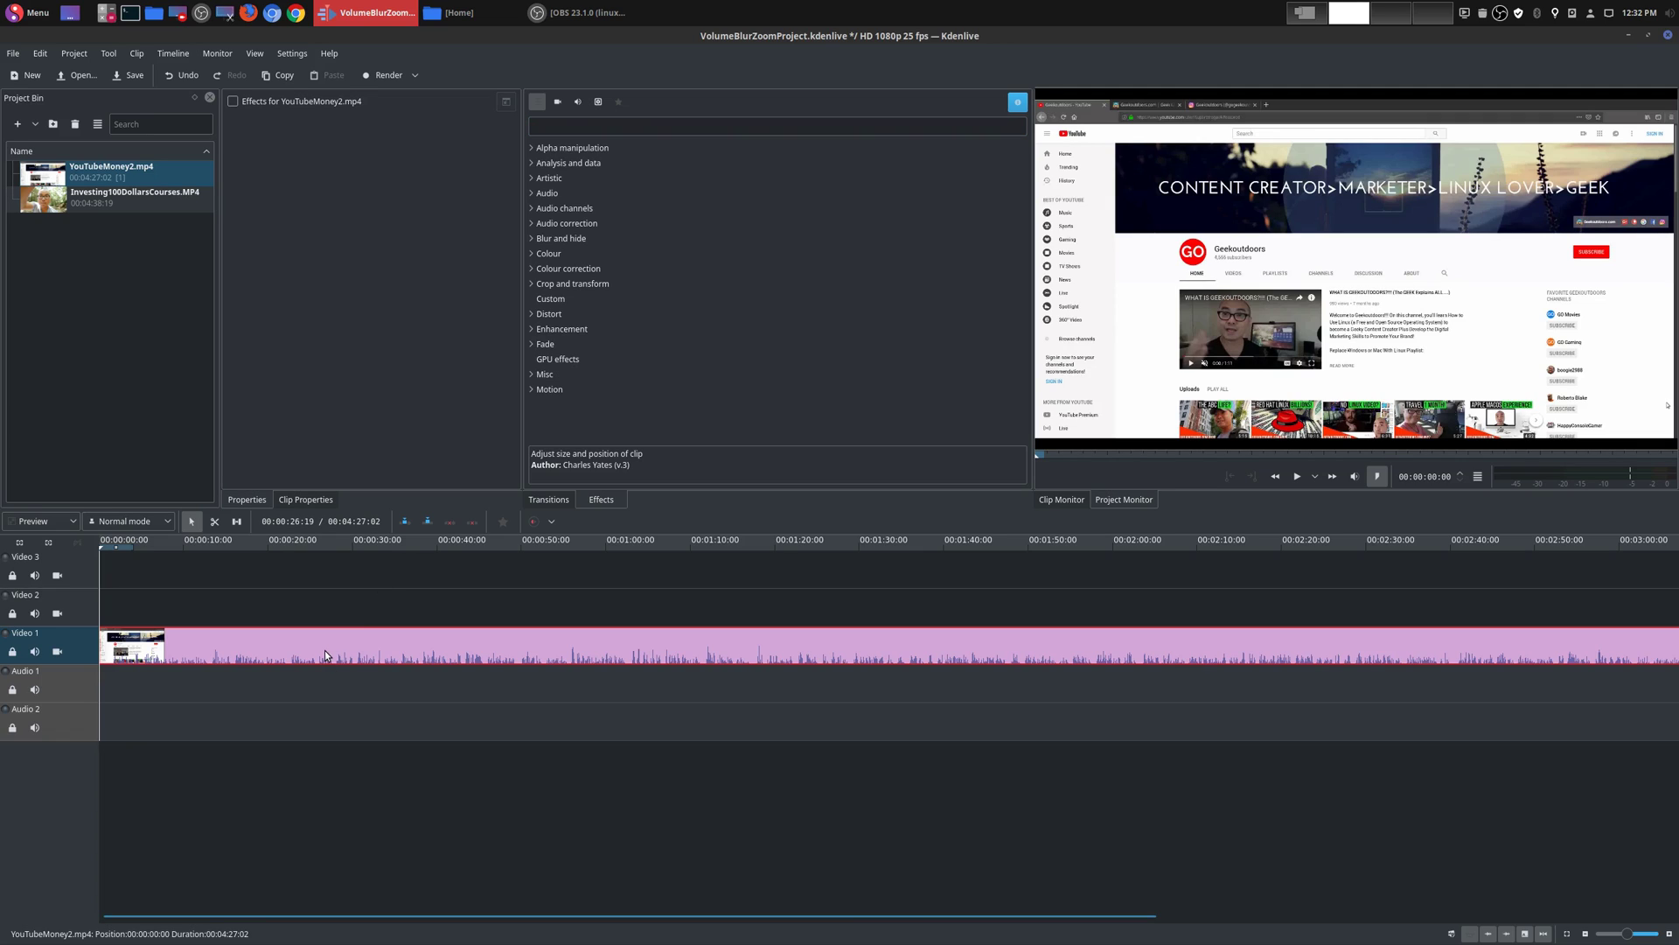
key("Delete")
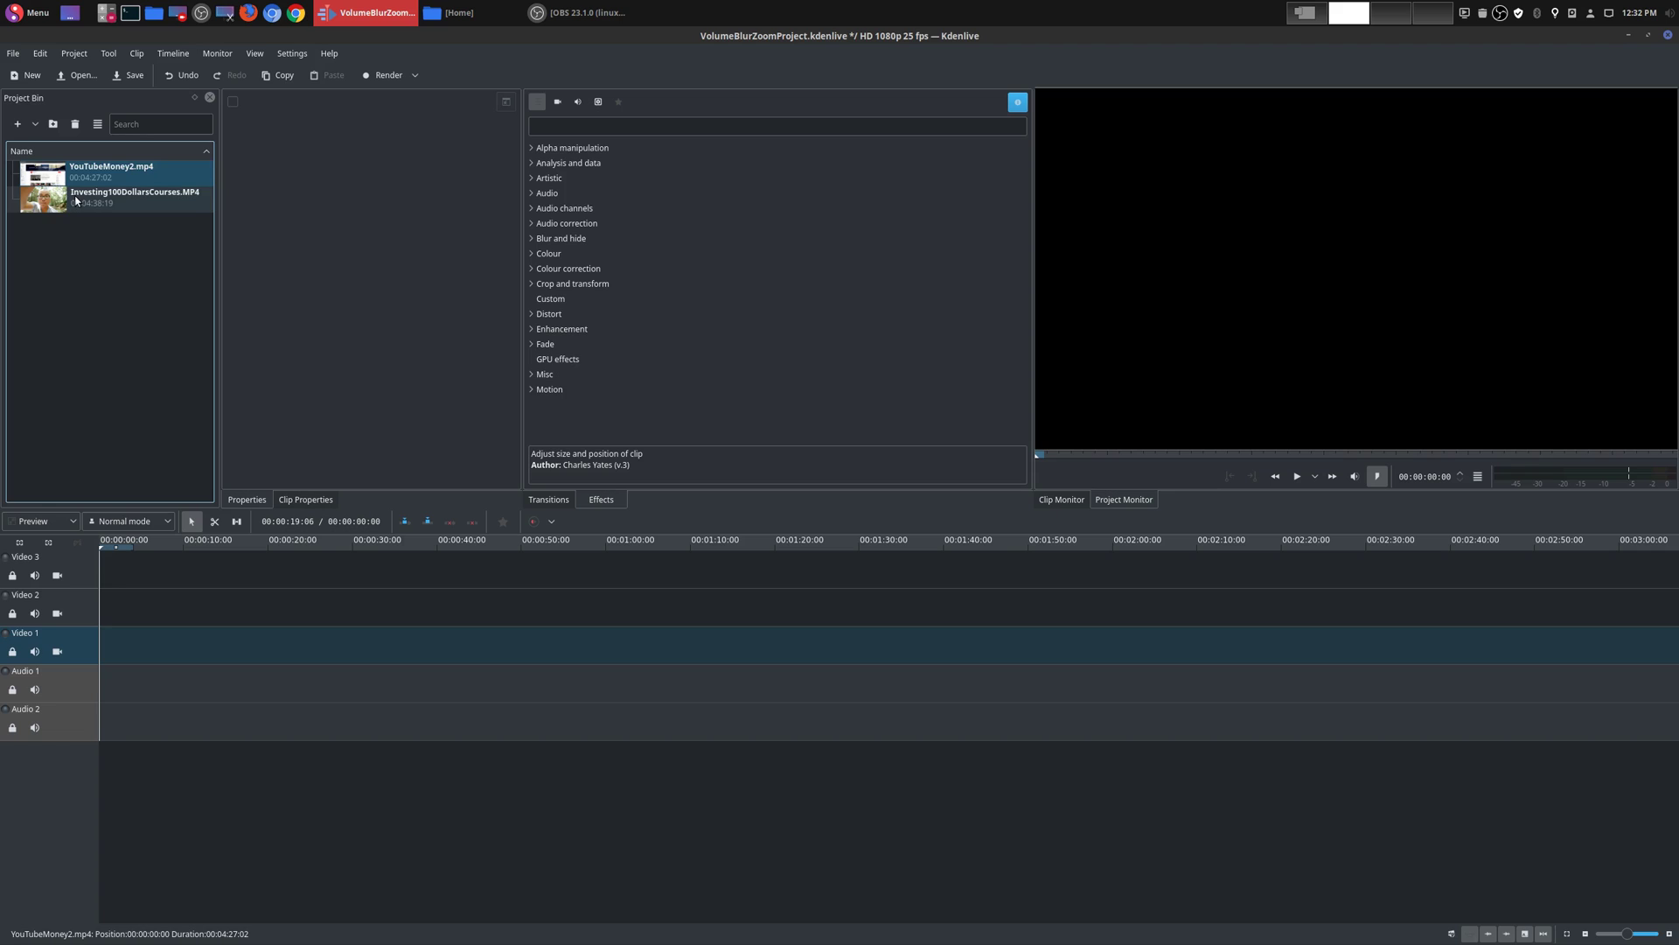
left_click_drag(75, 199, 131, 631)
left_click(134, 601)
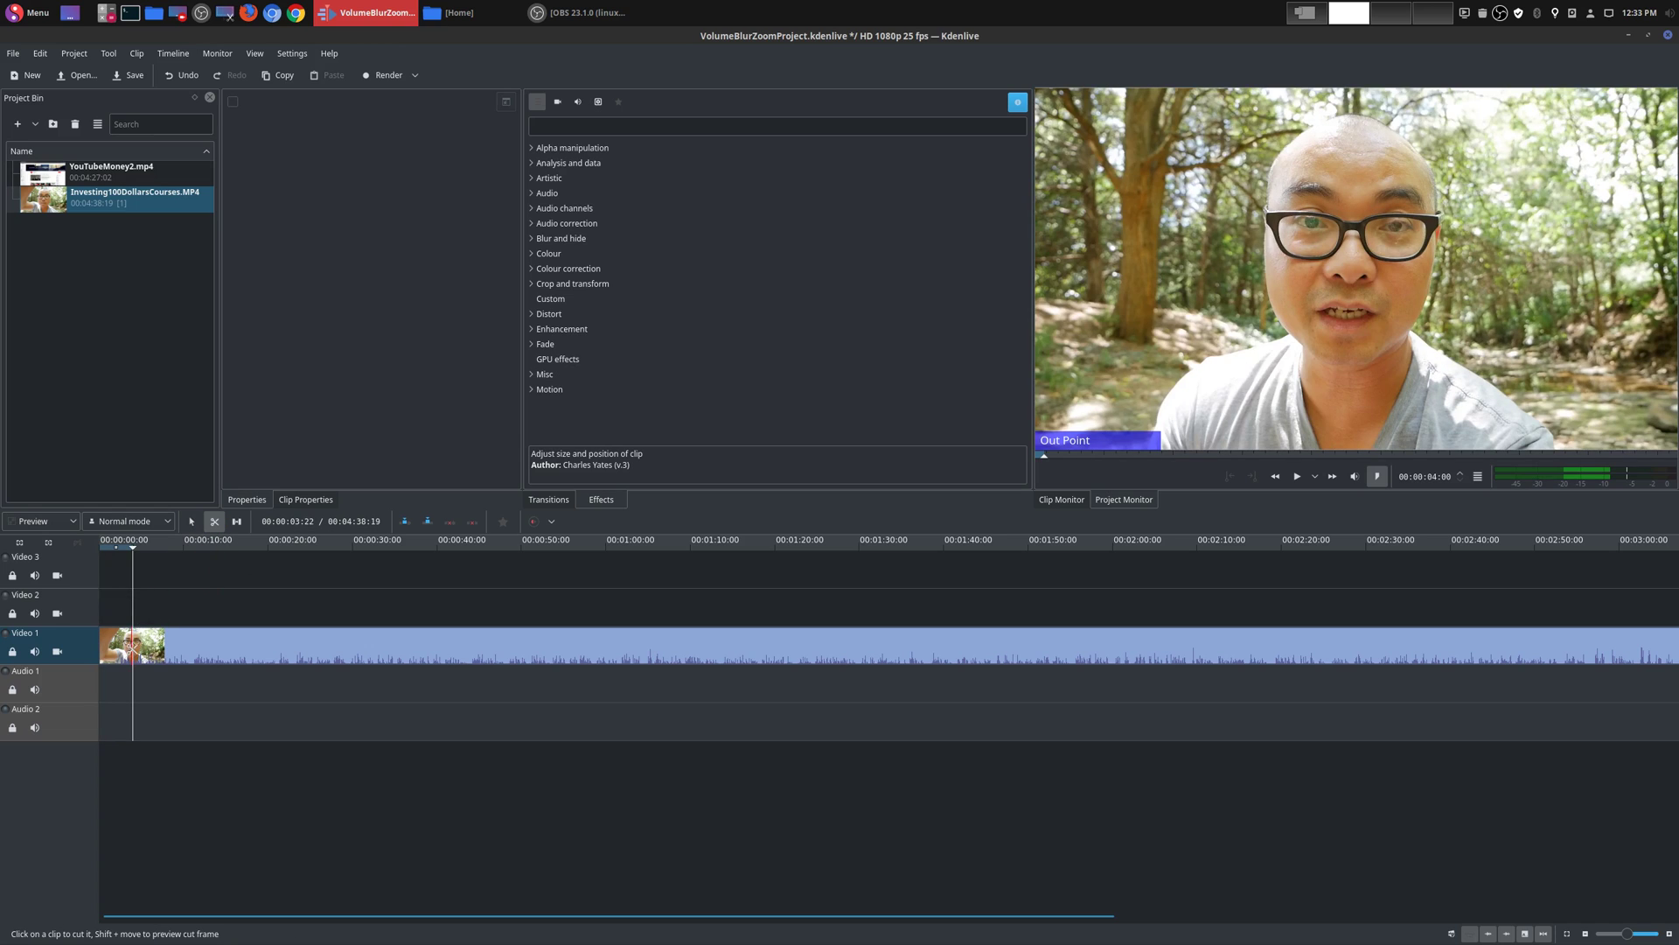
Step: Cut off the clip's first 4 seconds, move it to the start, and apply Position and Zoom
left_click(132, 647)
left_click(191, 521)
left_click(123, 636)
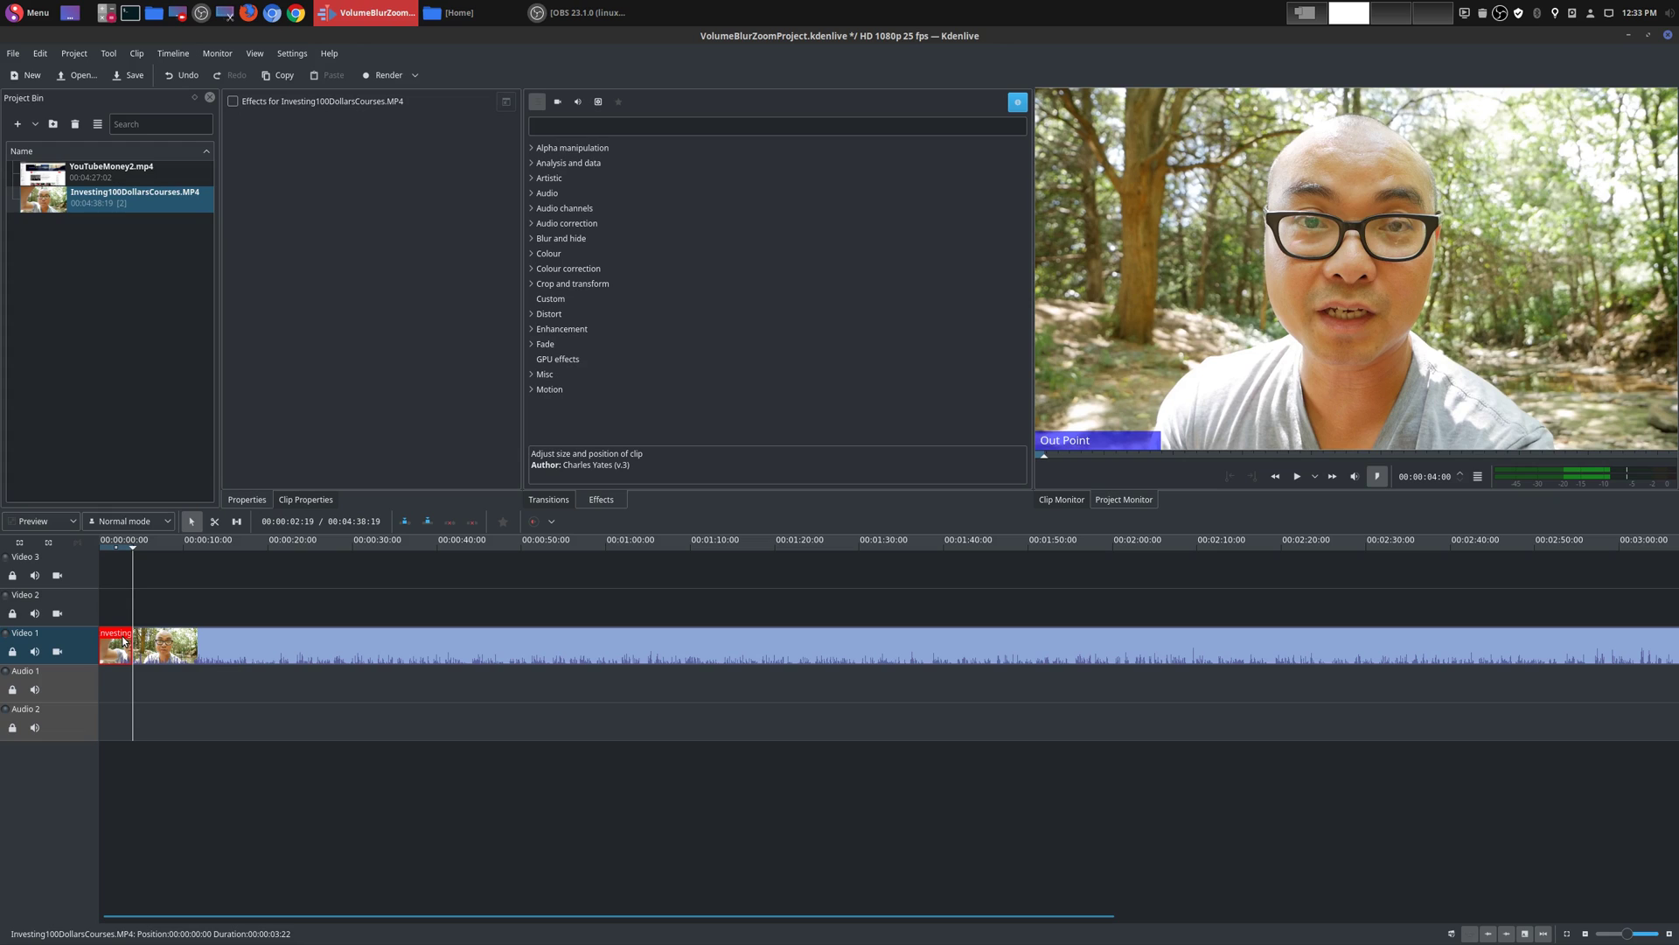
key("Delete")
left_click_drag(258, 647, 226, 647)
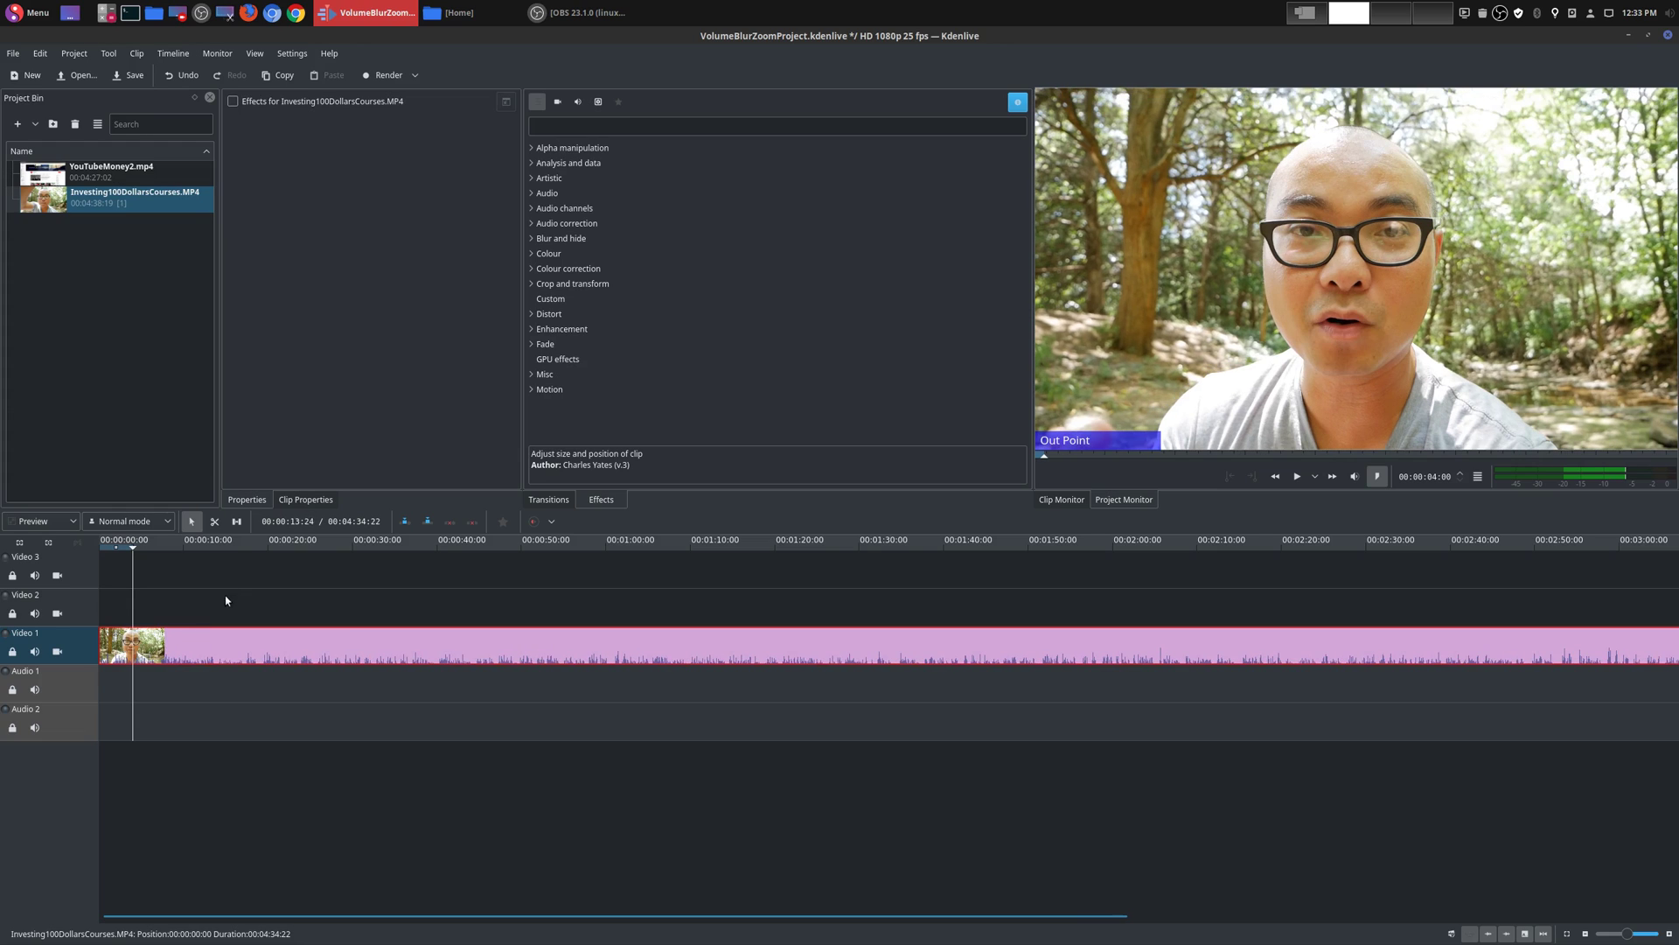
left_click(539, 286)
left_click_drag(595, 365, 217, 642)
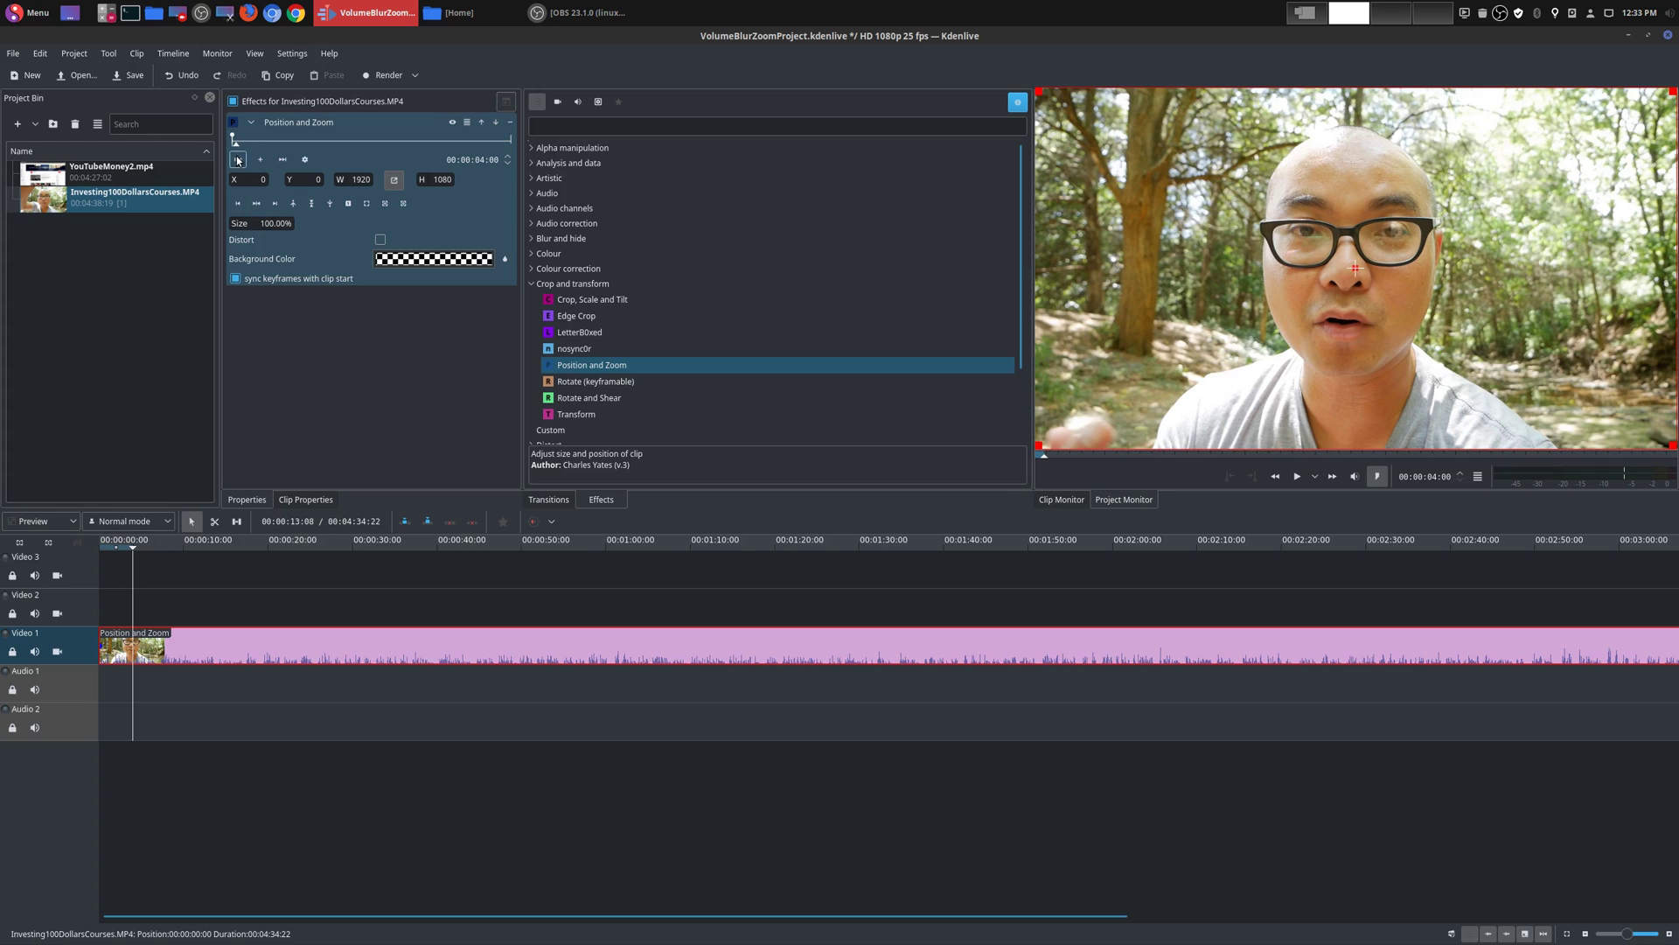
Step: At the first keyframe, enlarge the video to about 168% and reposition it on the face
left_click(239, 159)
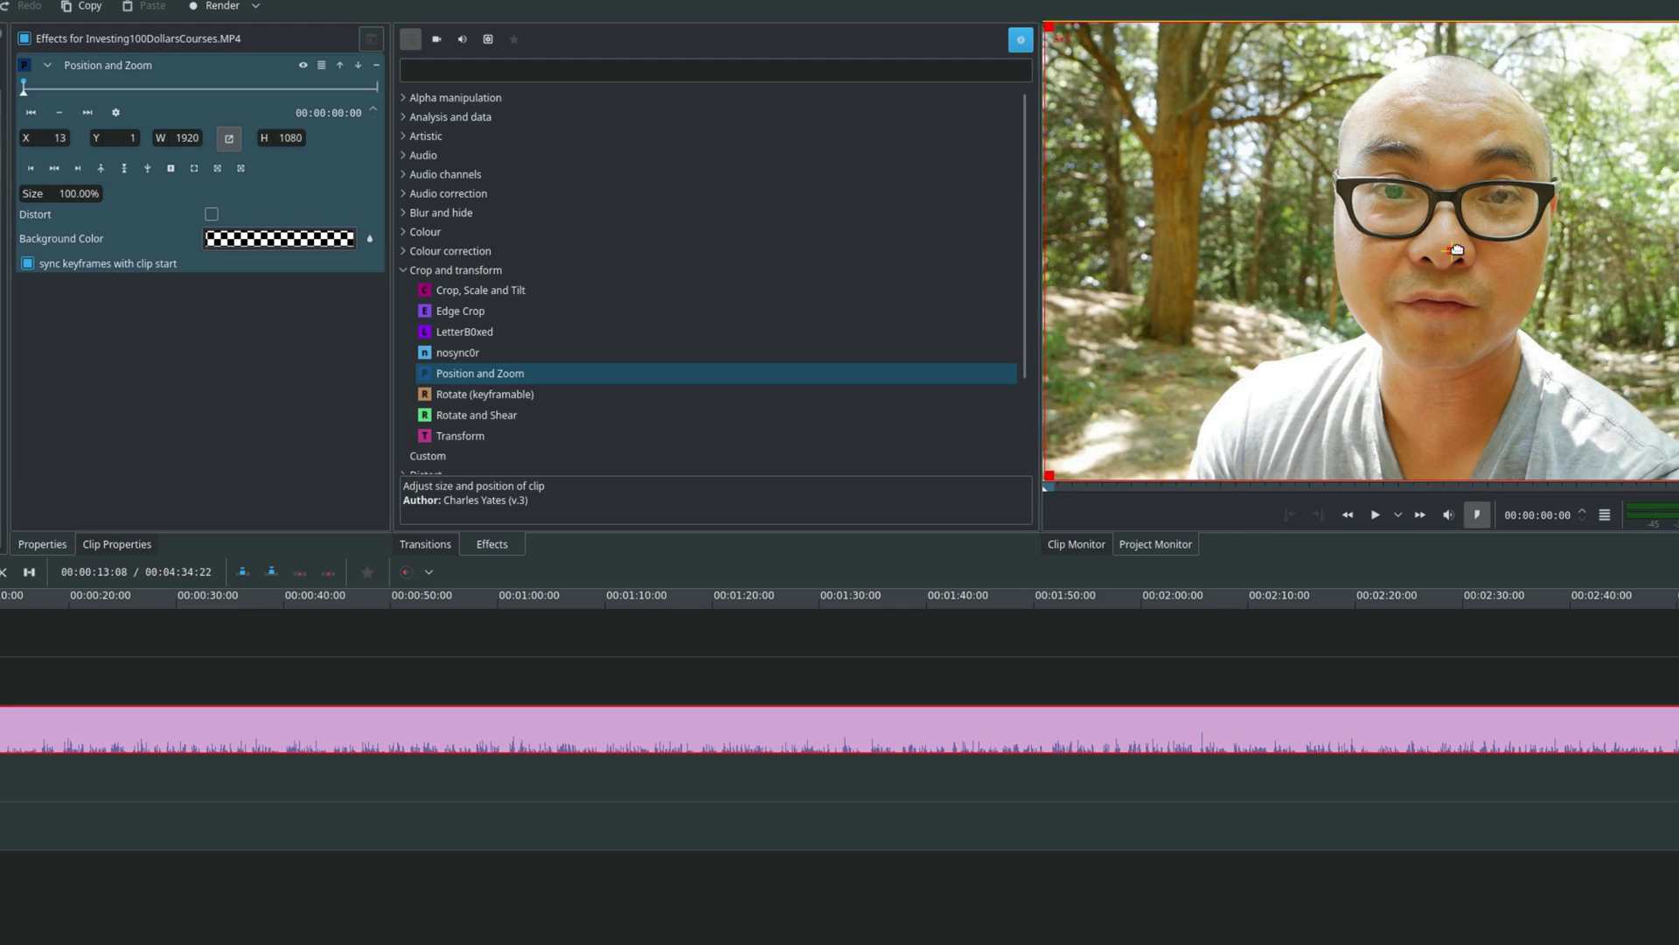
left_click_drag(1450, 251, 1624, 153)
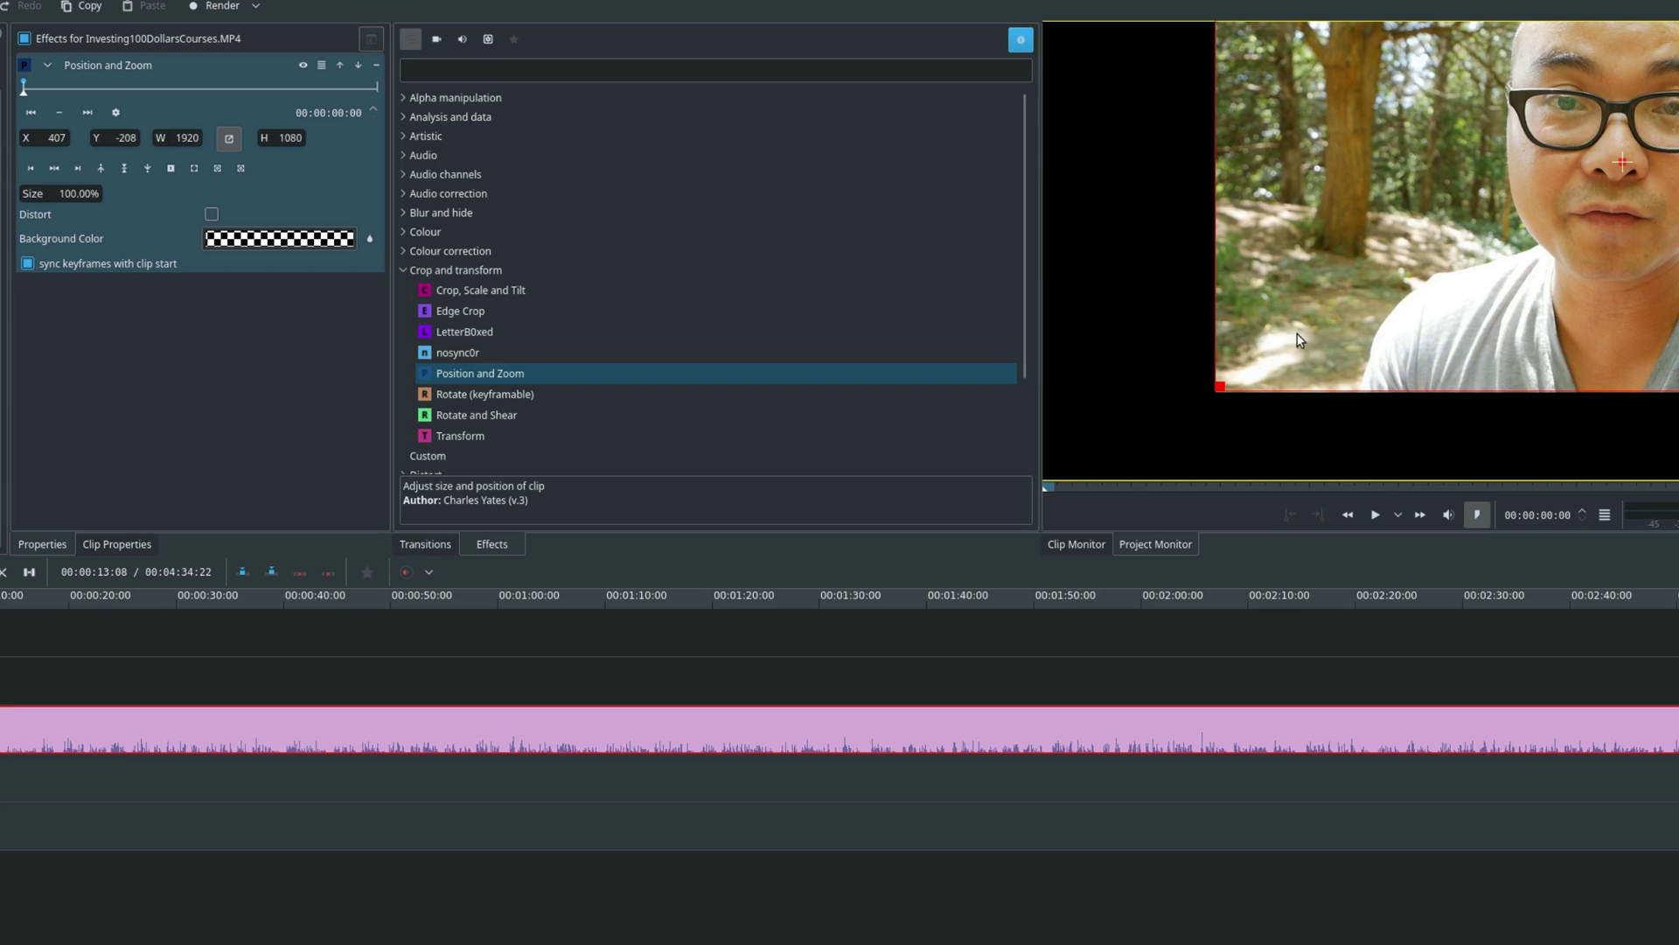
left_click_drag(1221, 386, 608, 703)
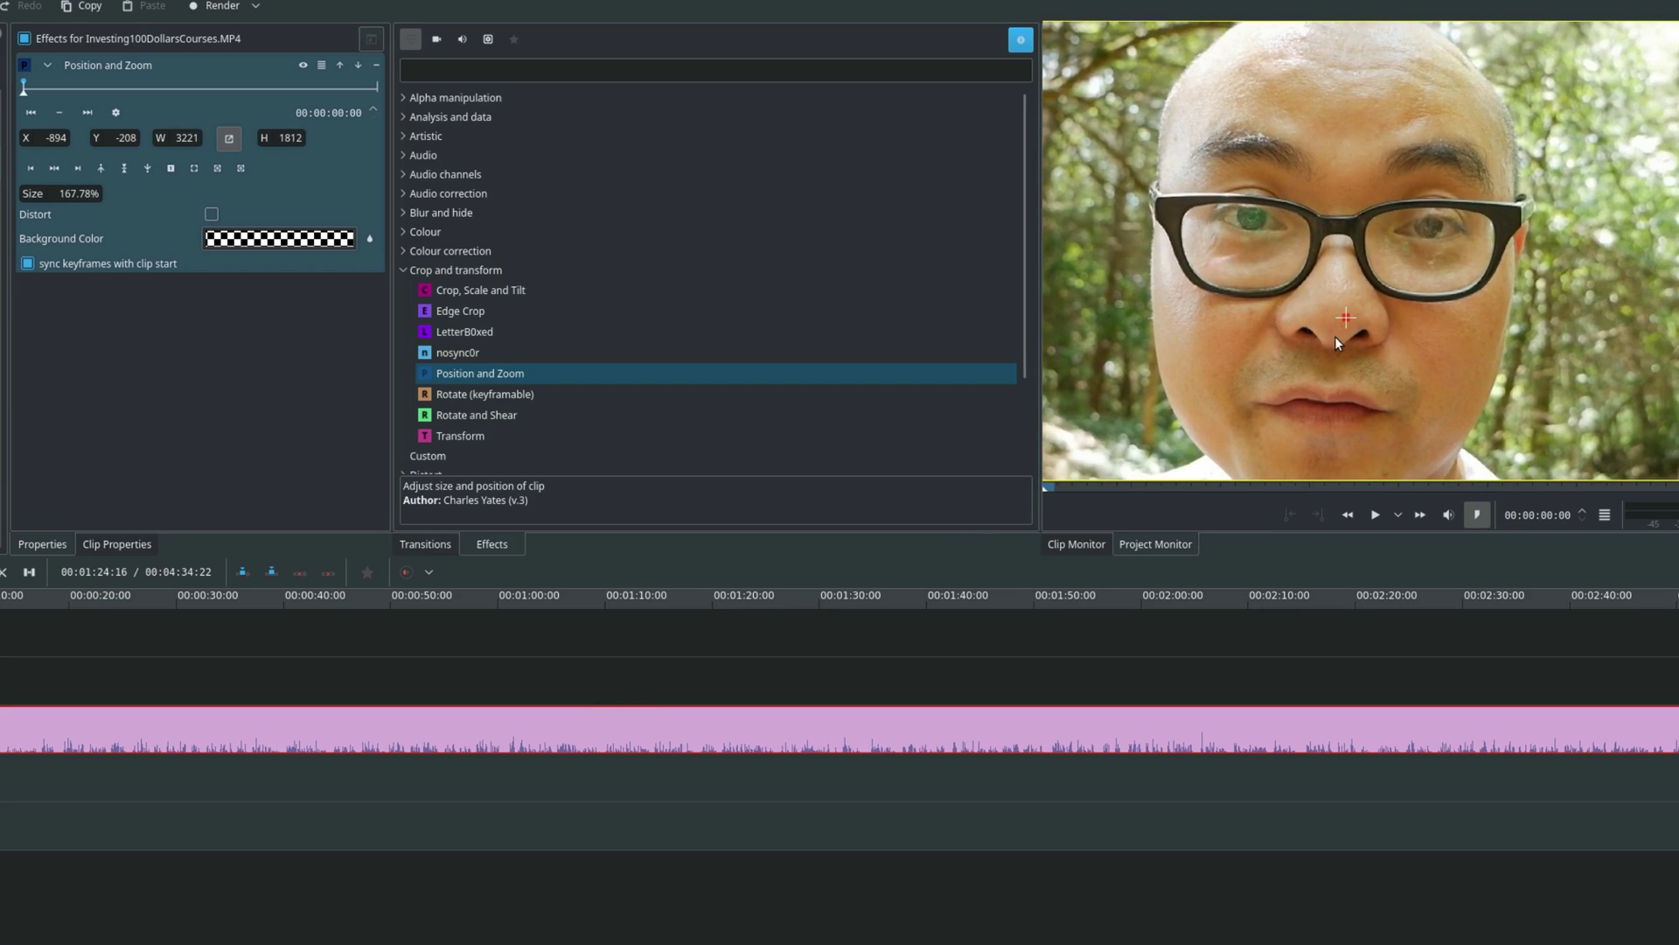
left_click_drag(1348, 317, 1416, 331)
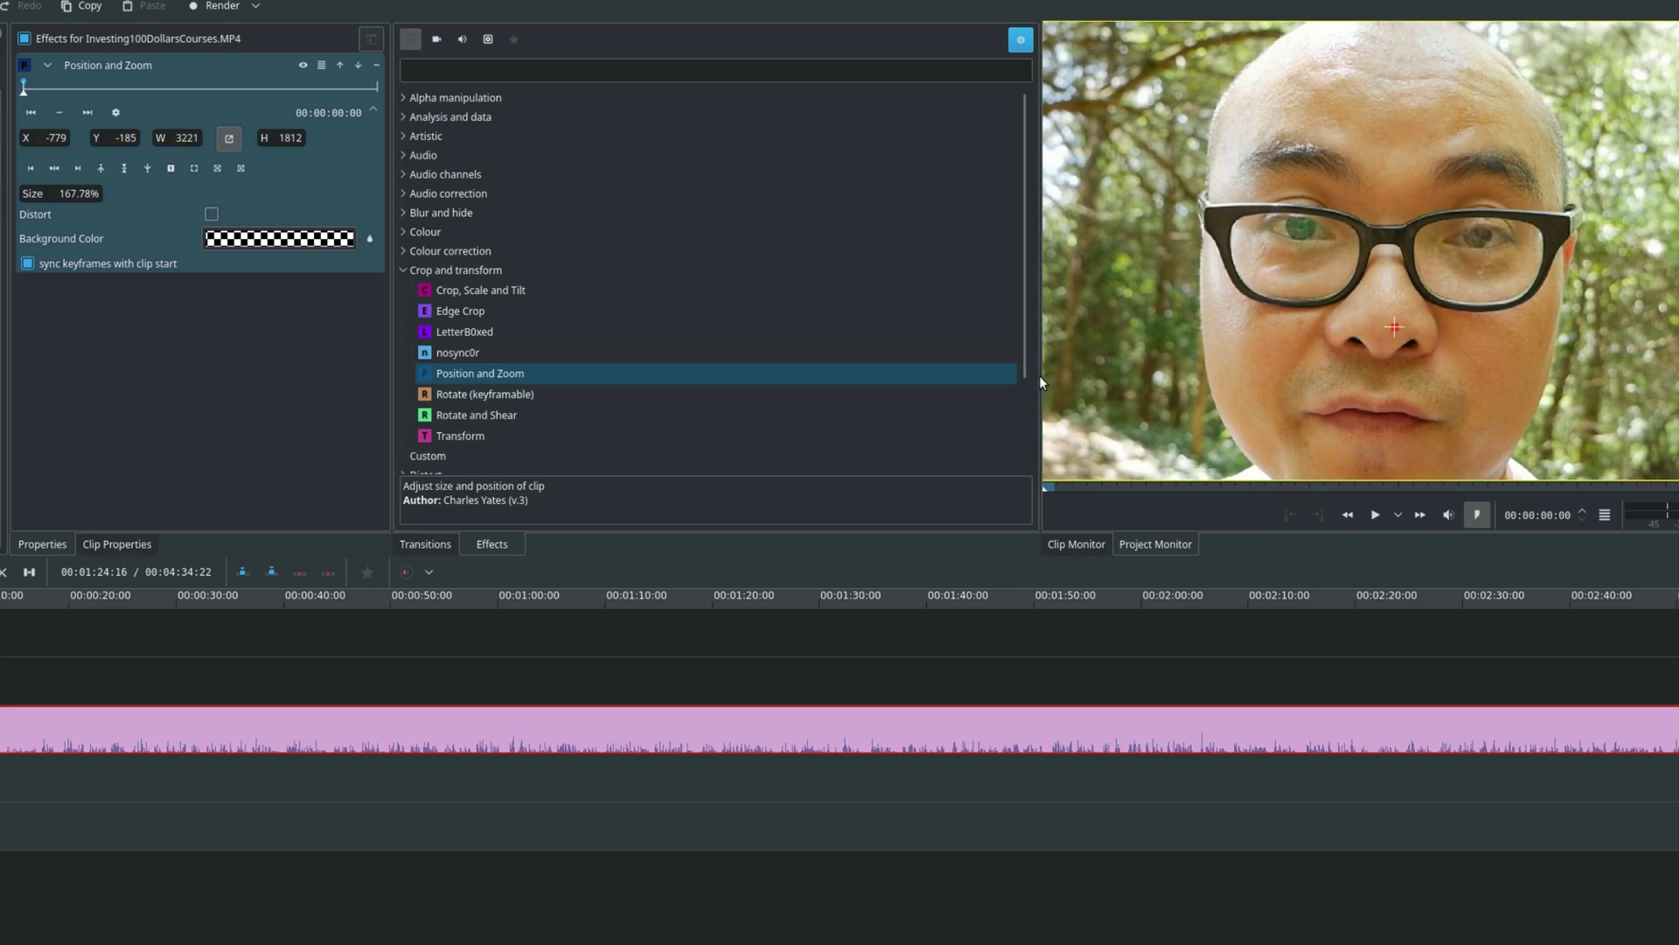
Step: Play the clip to preview the zoom, then reselect it to show its settings
left_click(114, 638)
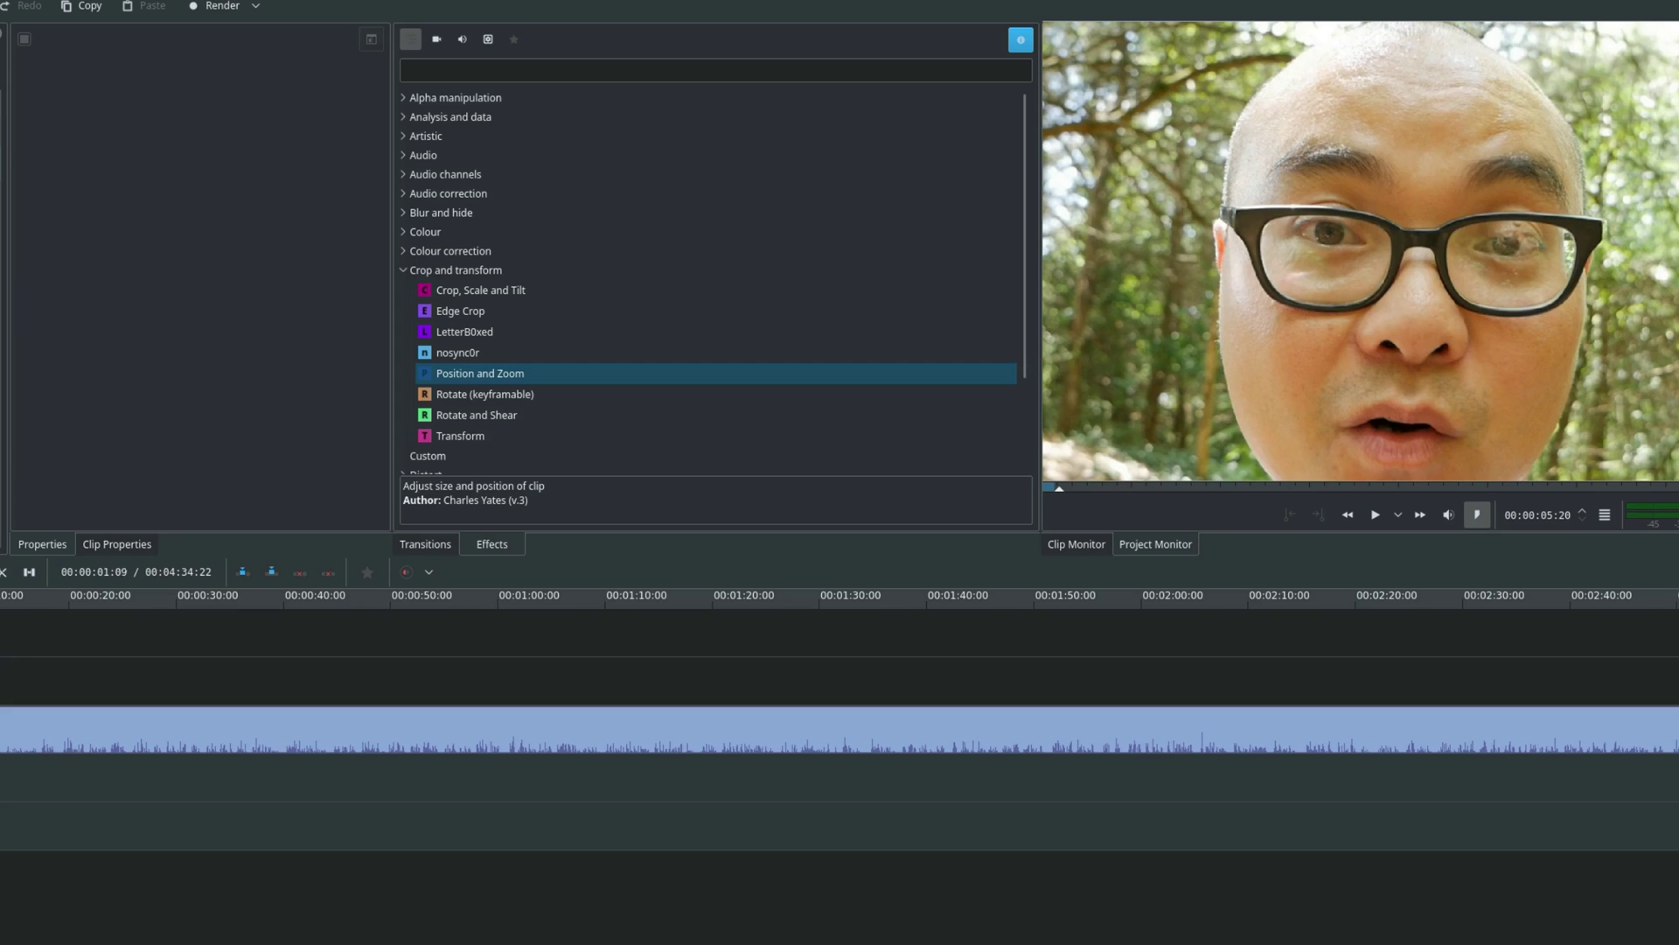
key("space")
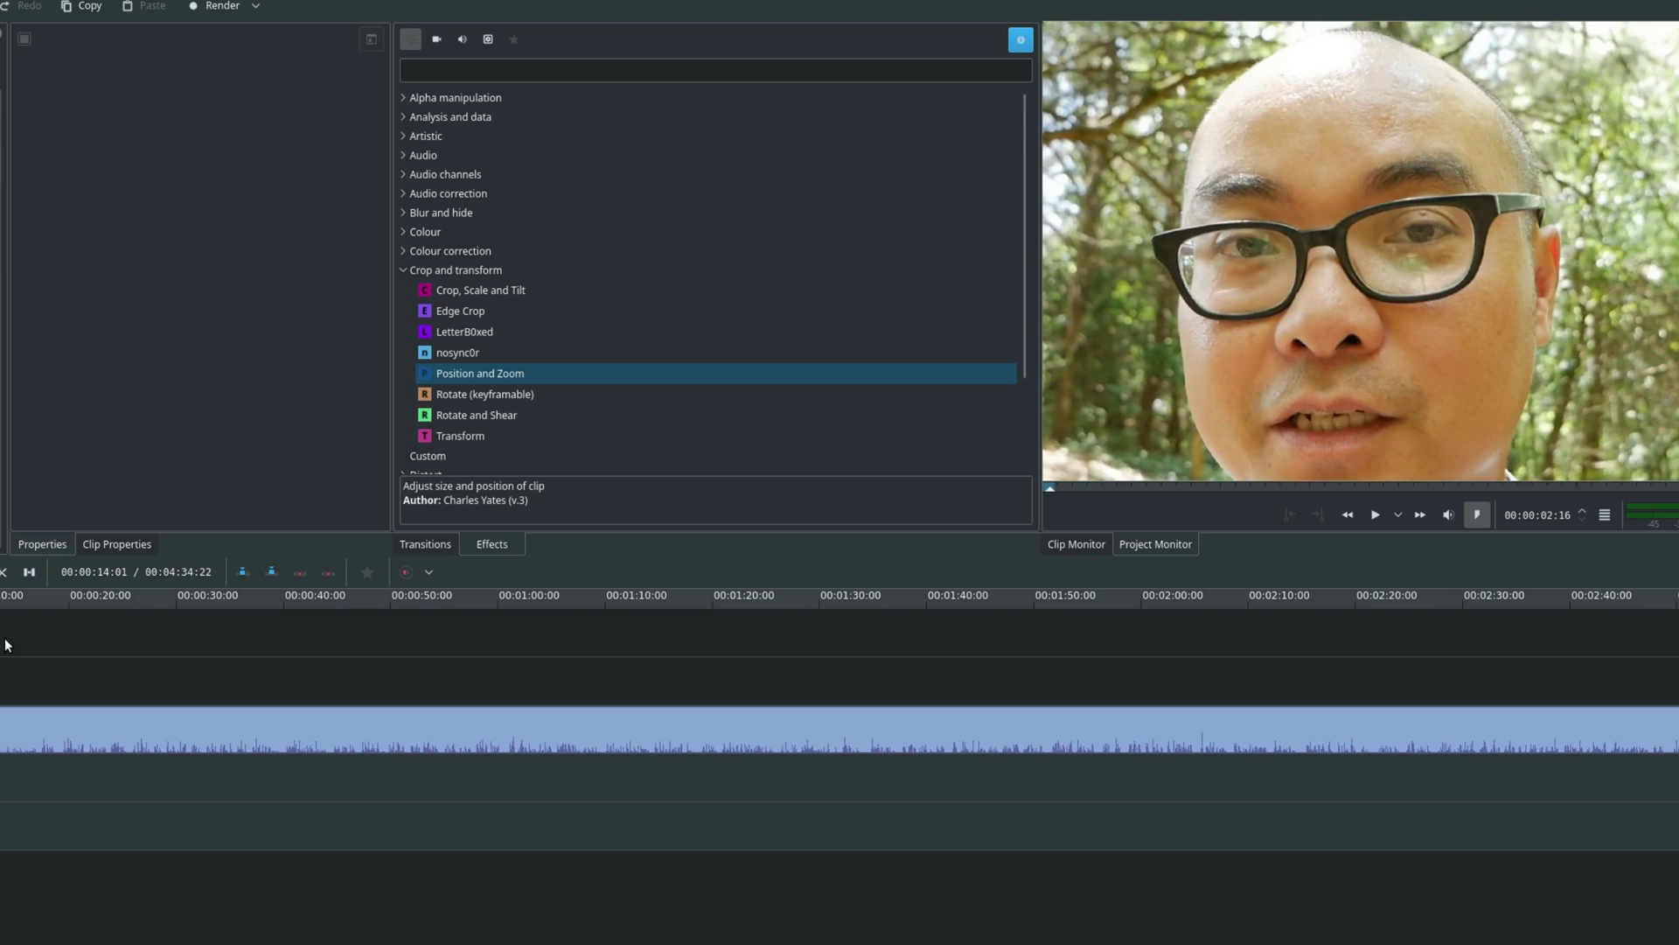
key("space")
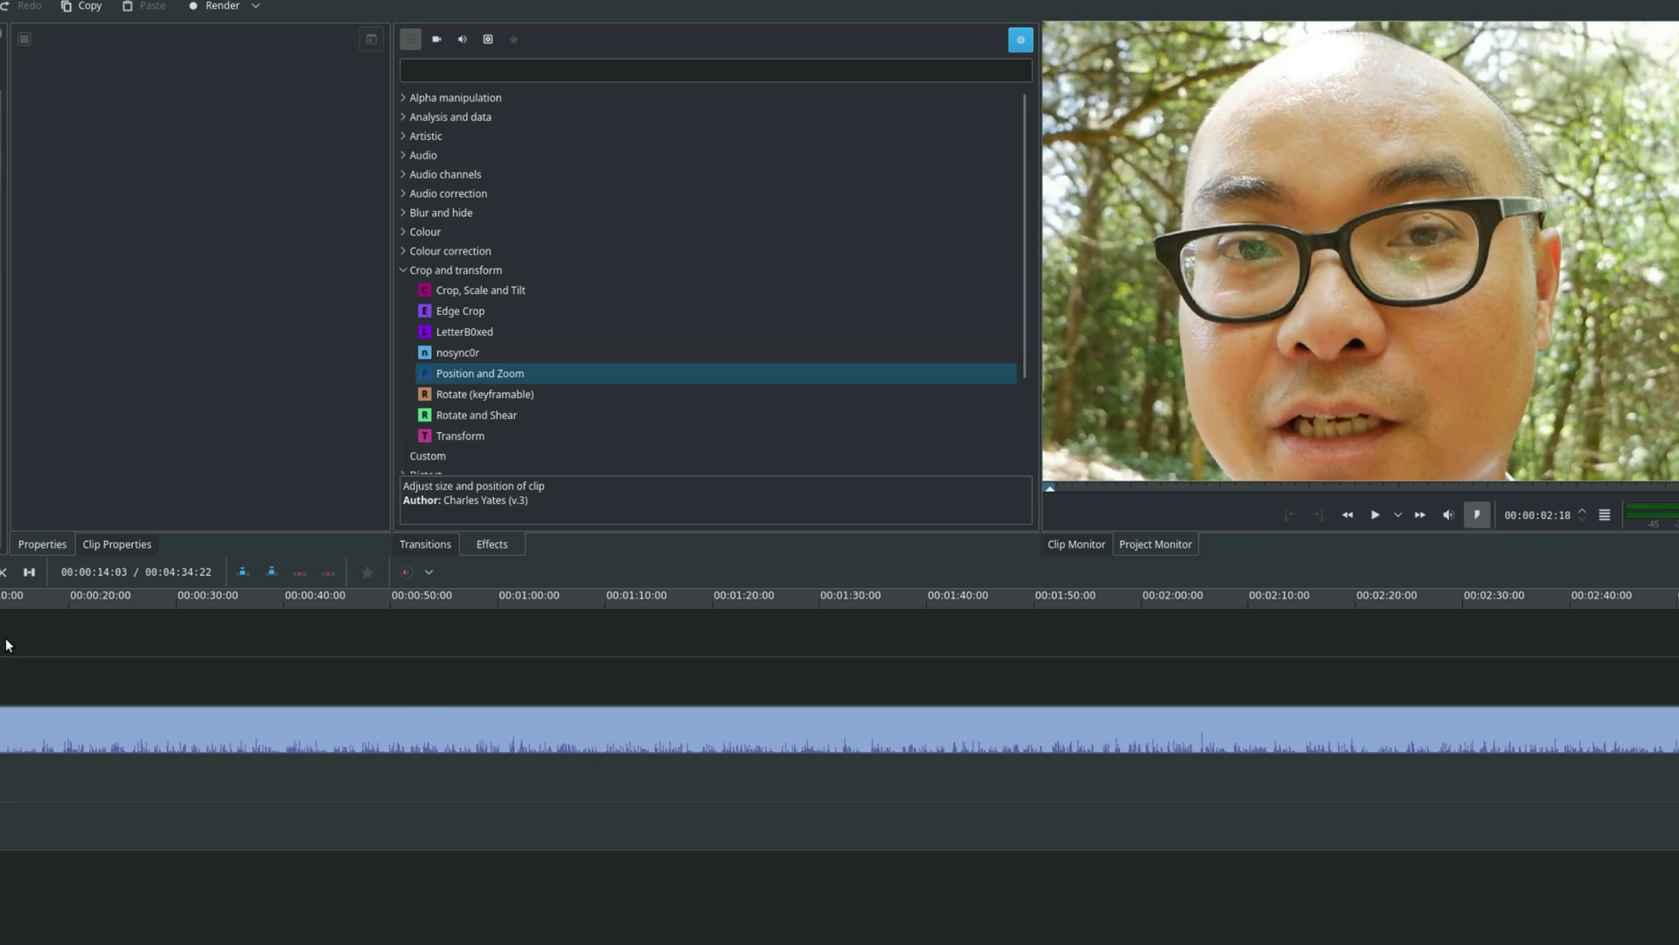
left_click(187, 724)
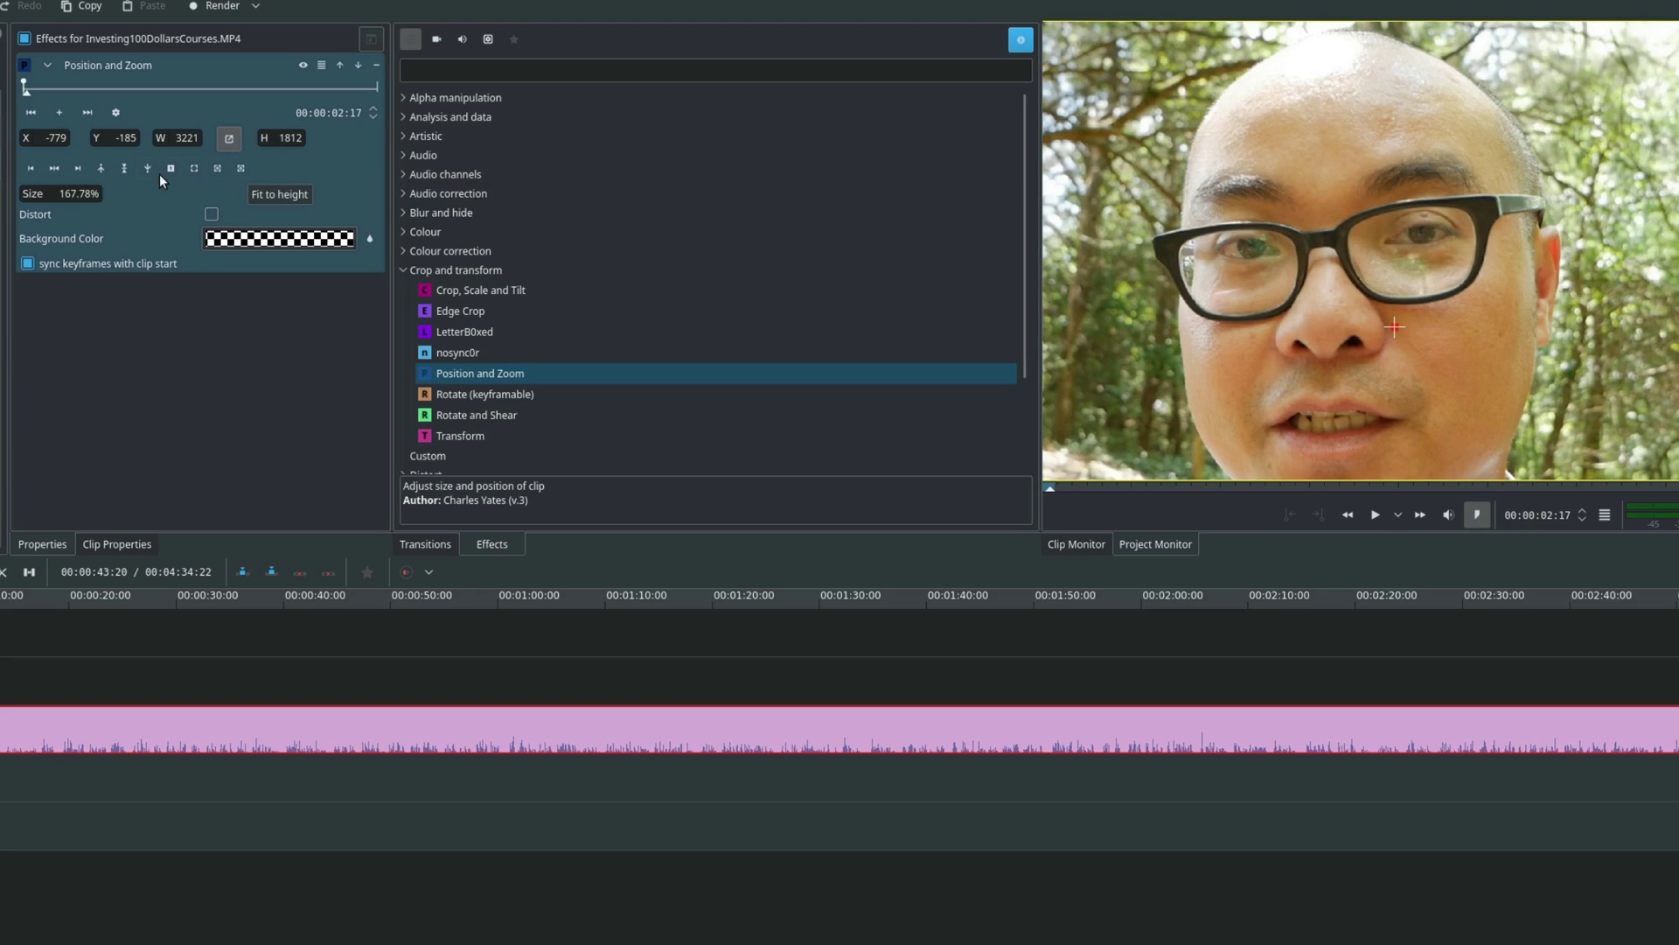
Step: Try each alignment: left, horizontal centre, right, top, vertical centre, bottom
left_click(27, 174)
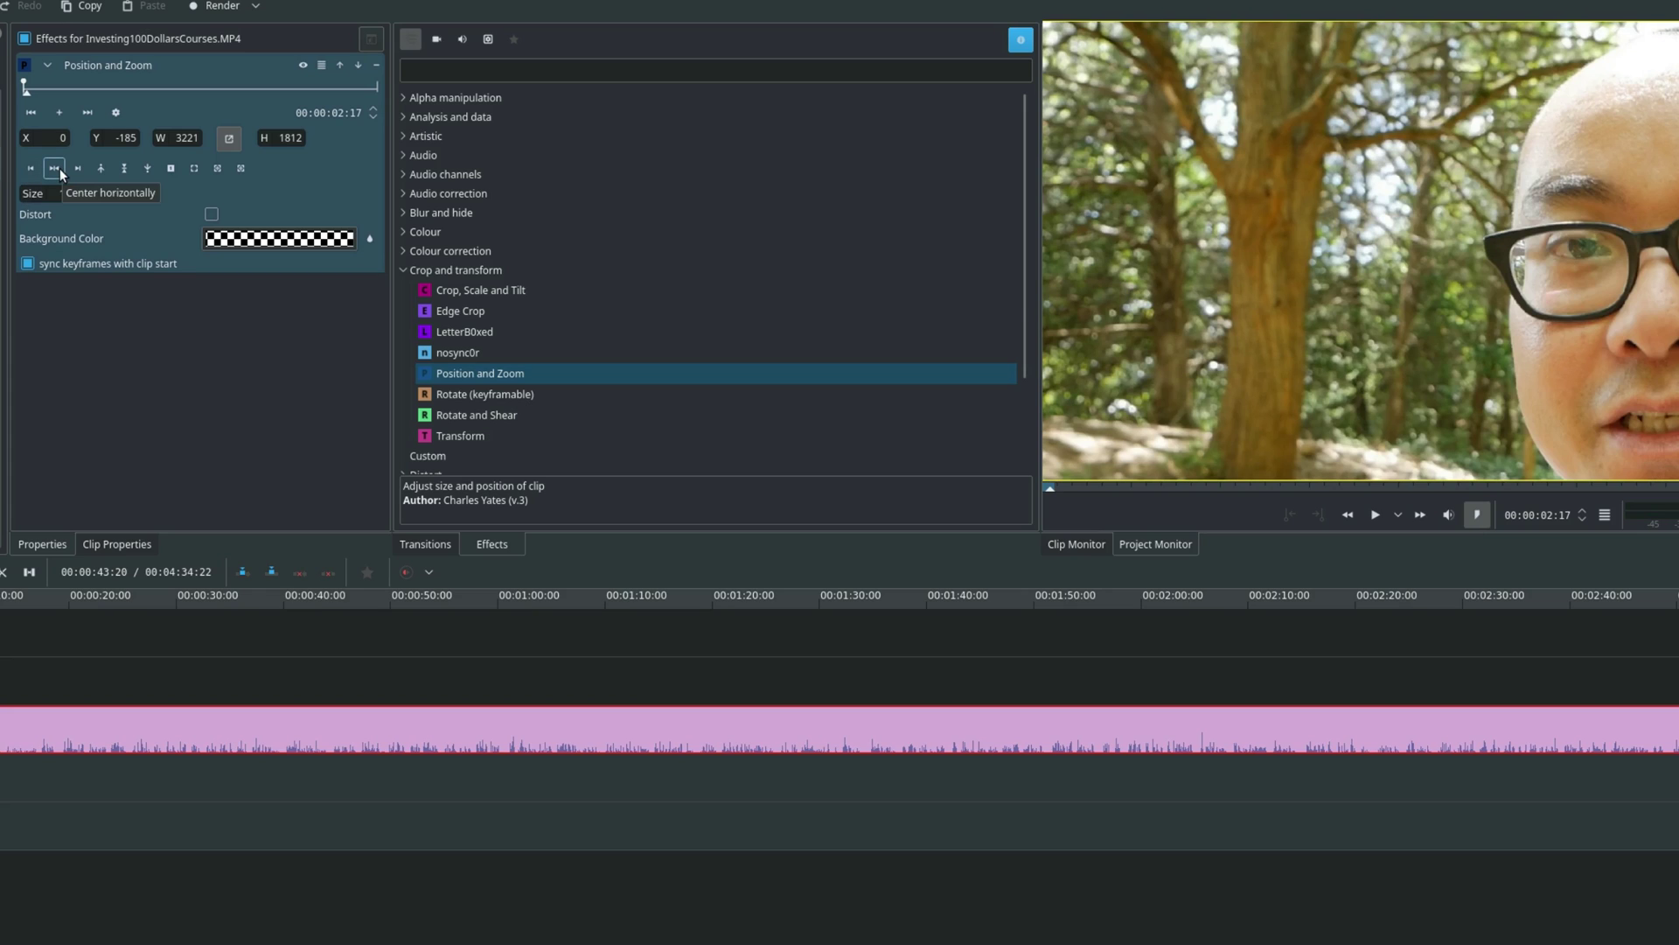
left_click(54, 168)
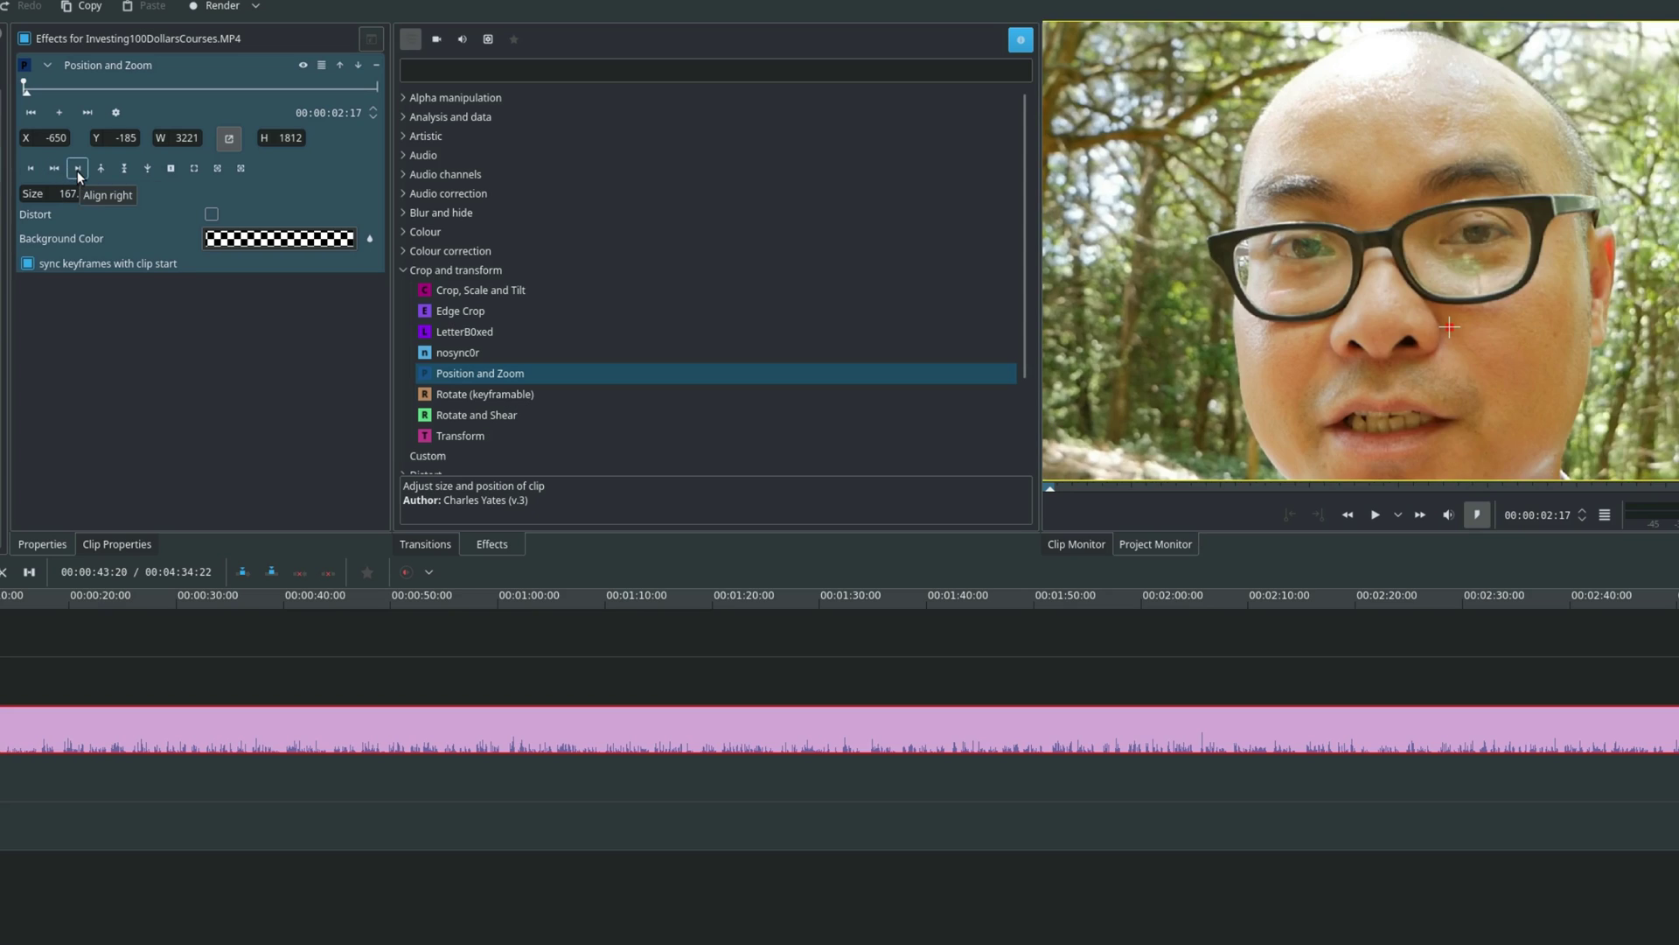
left_click(78, 168)
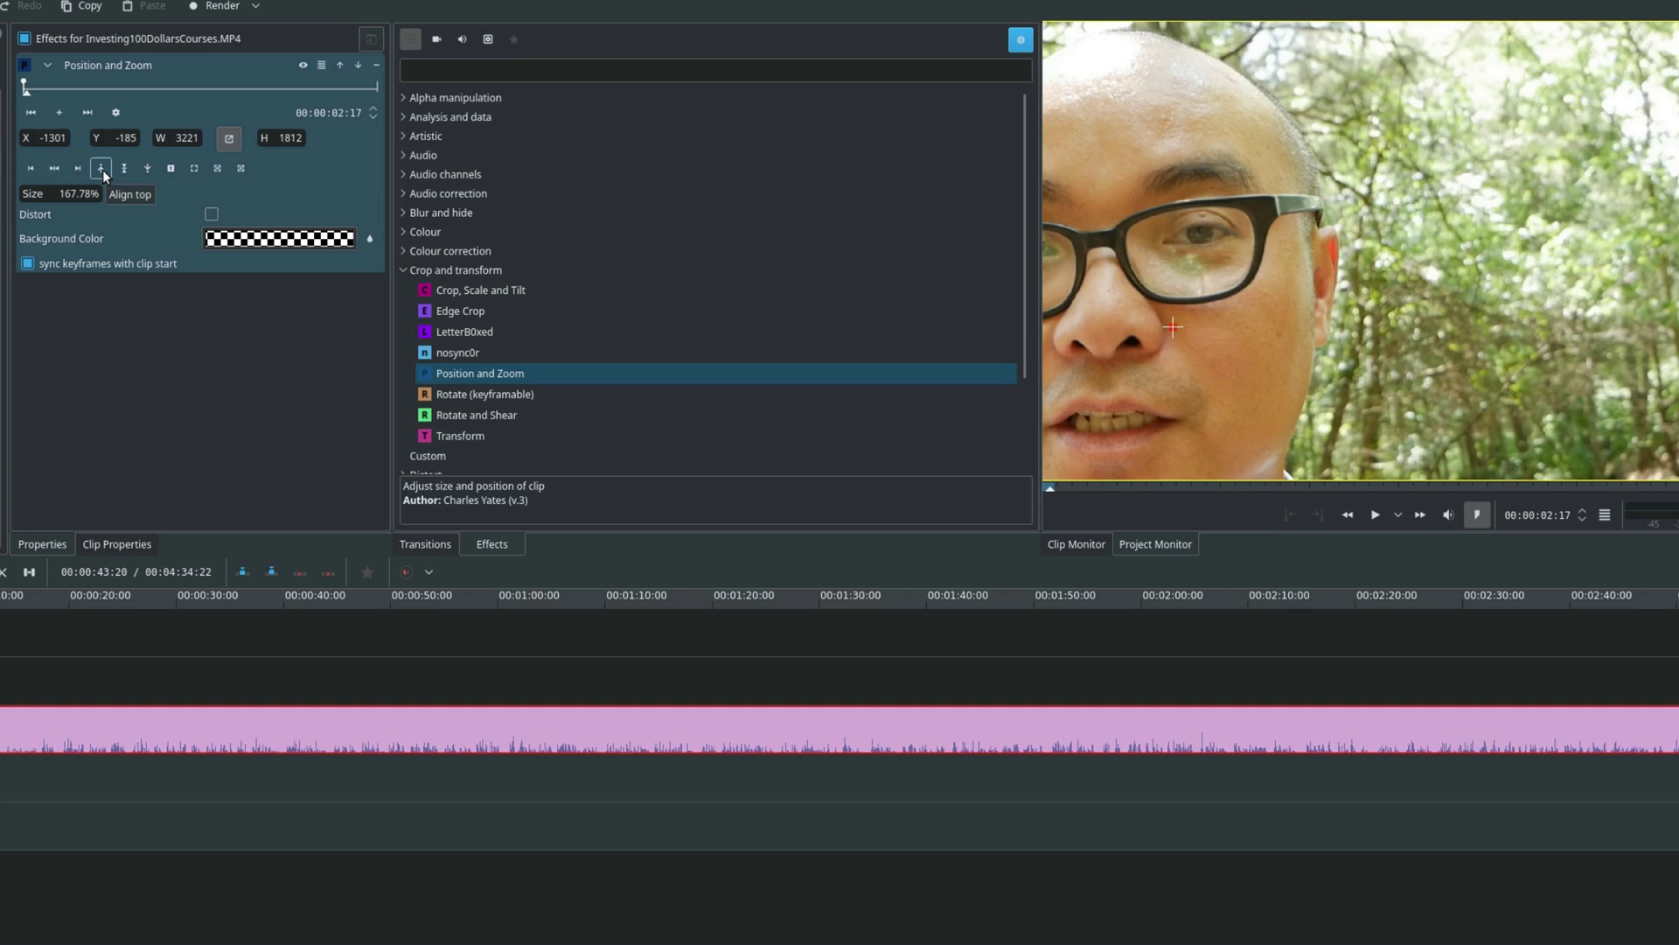
left_click(101, 169)
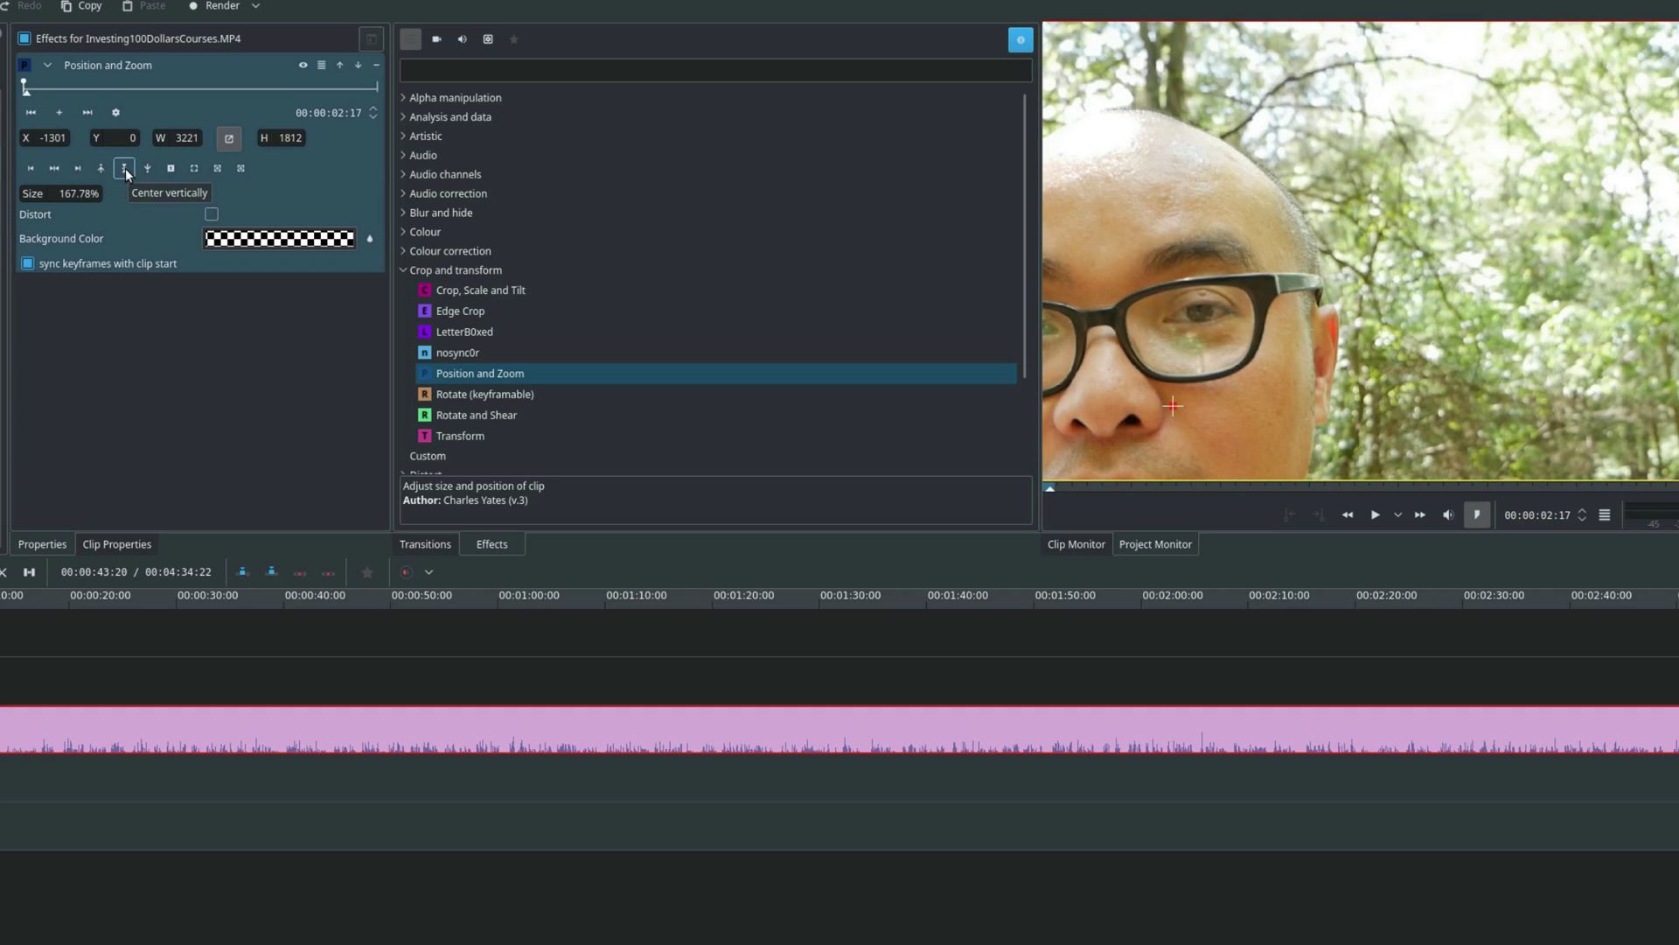
left_click(125, 168)
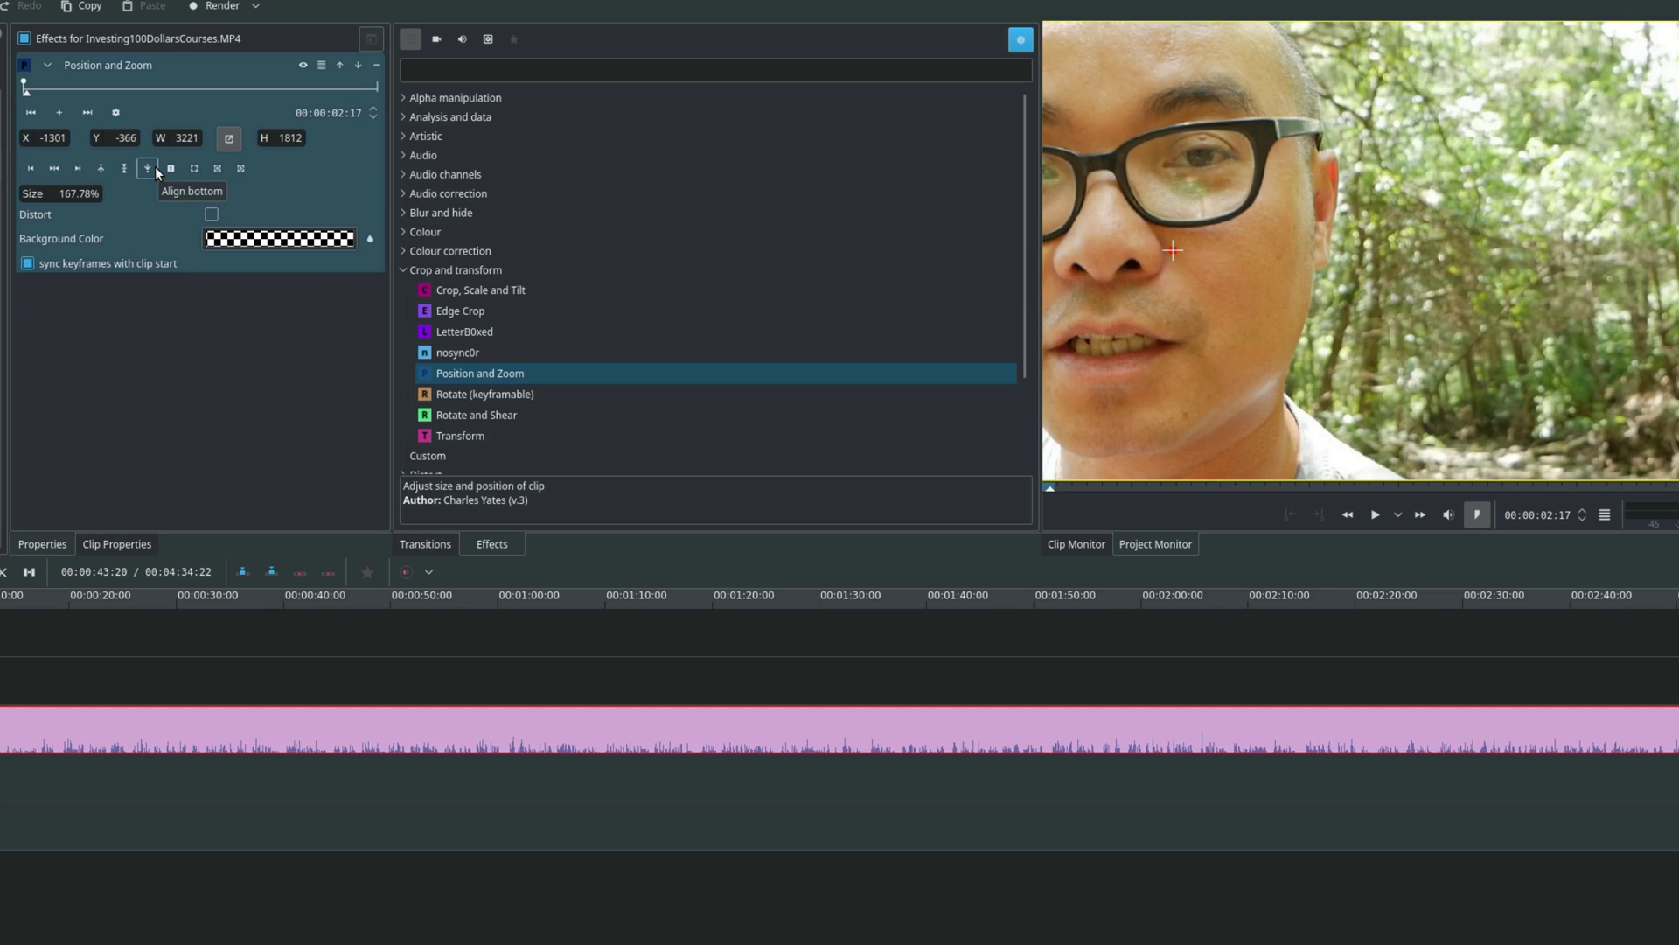
left_click(148, 168)
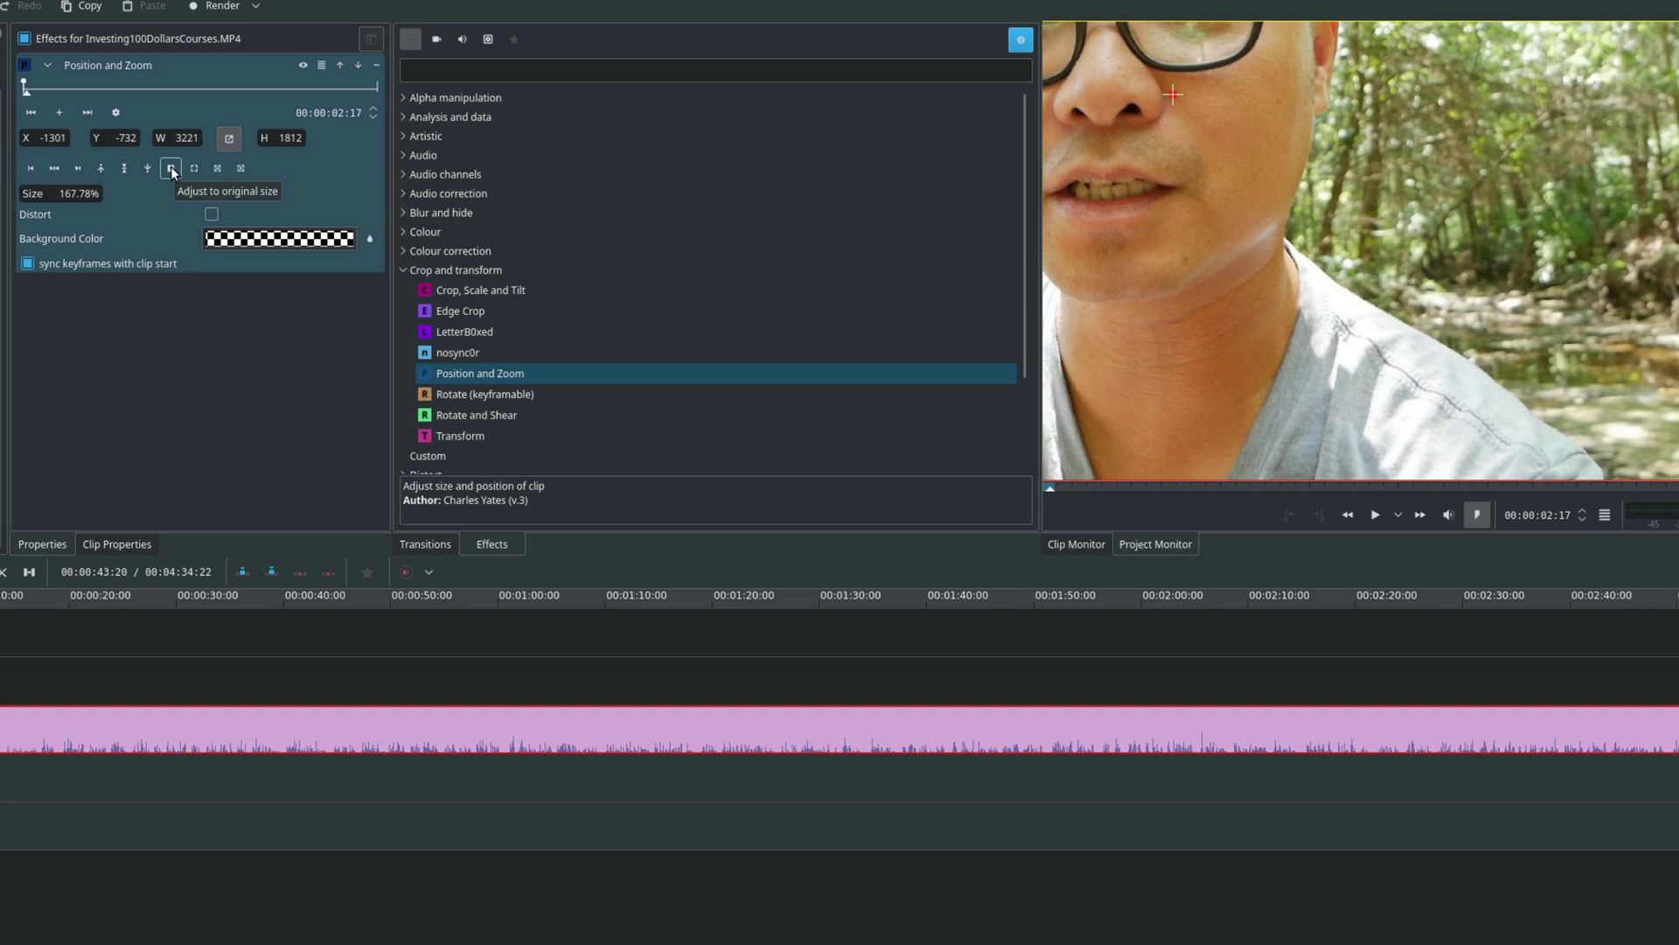
Step: Restore the video to its original 1920×1080 size and align it to the top
left_click(171, 168)
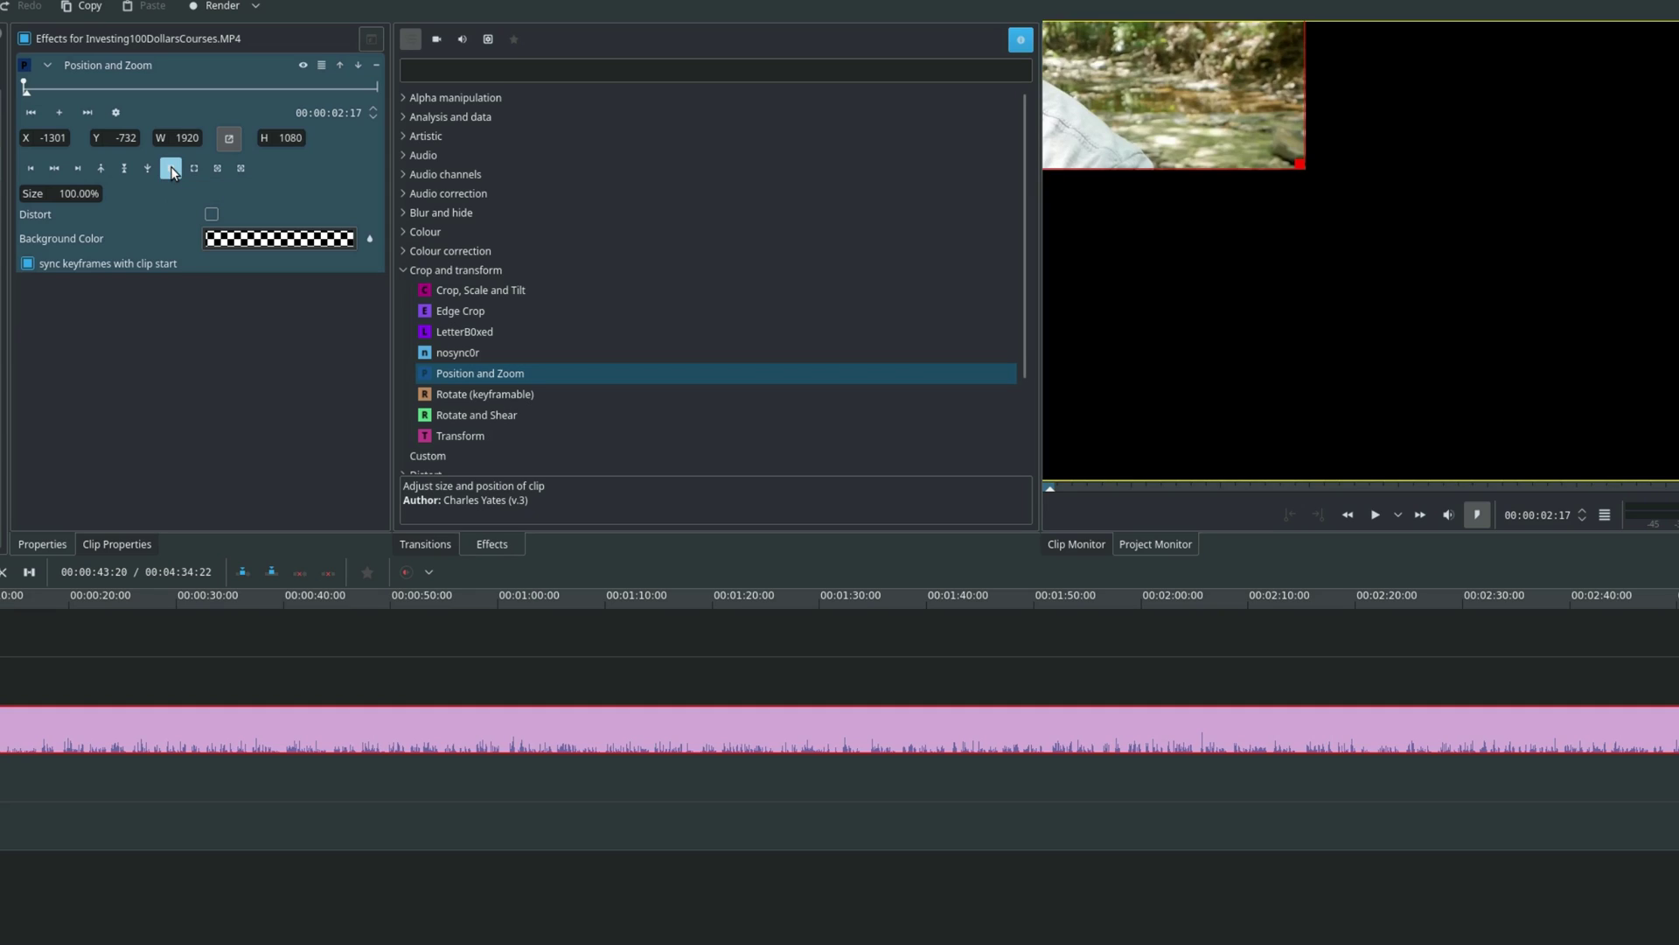
left_click(59, 196)
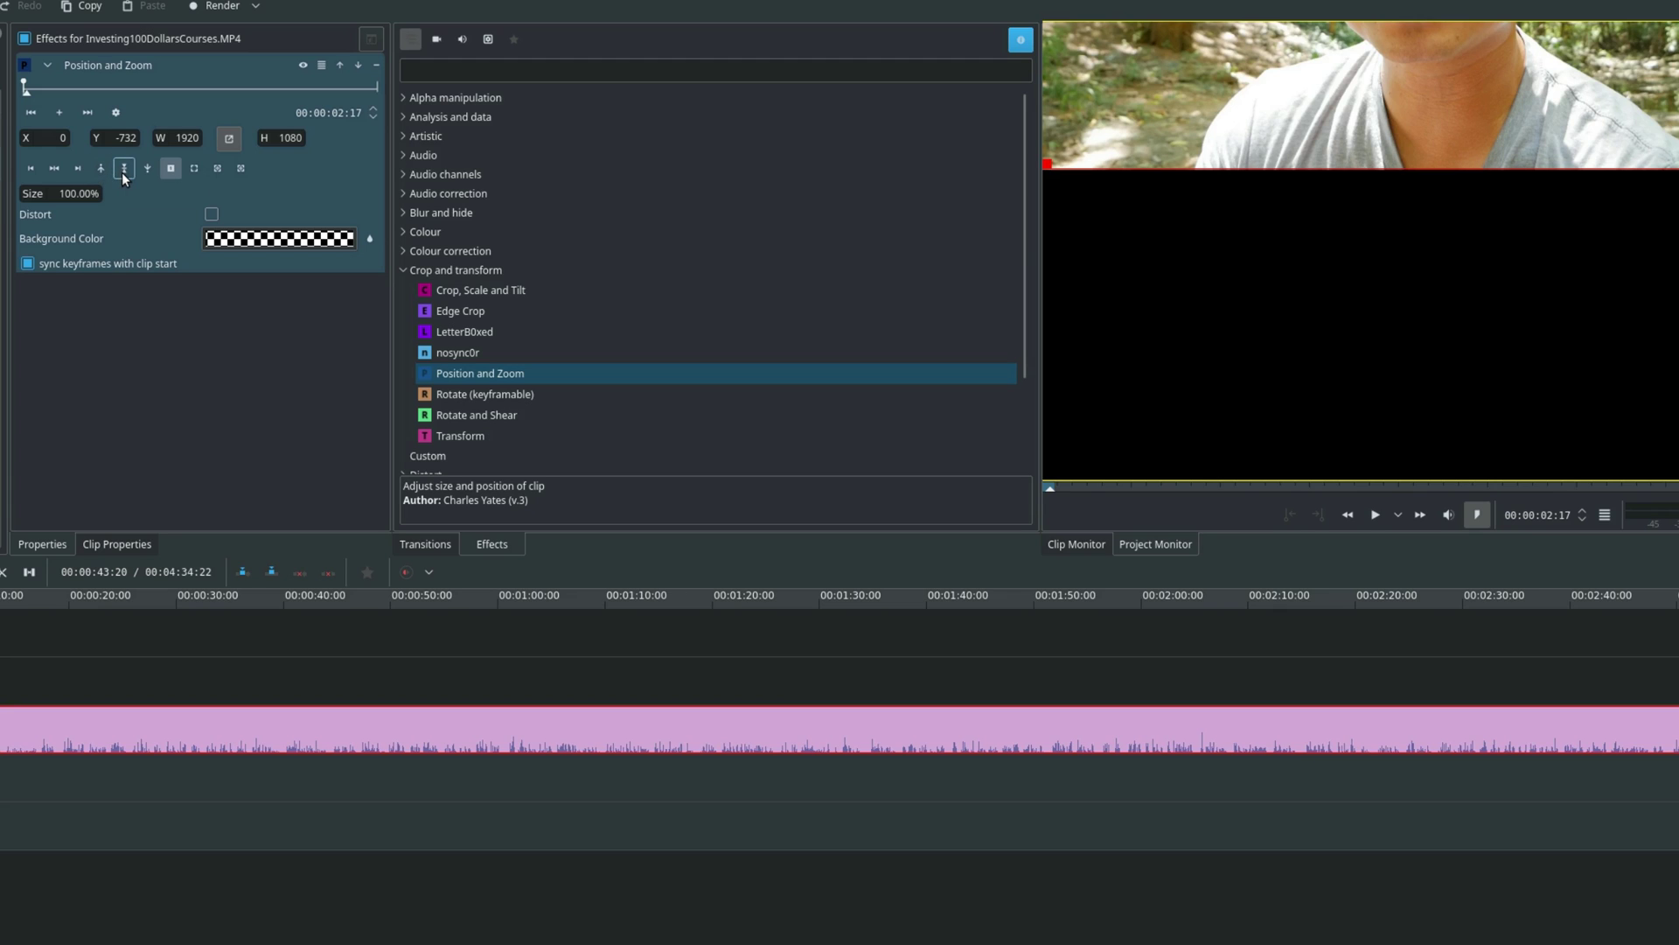
left_click(145, 171)
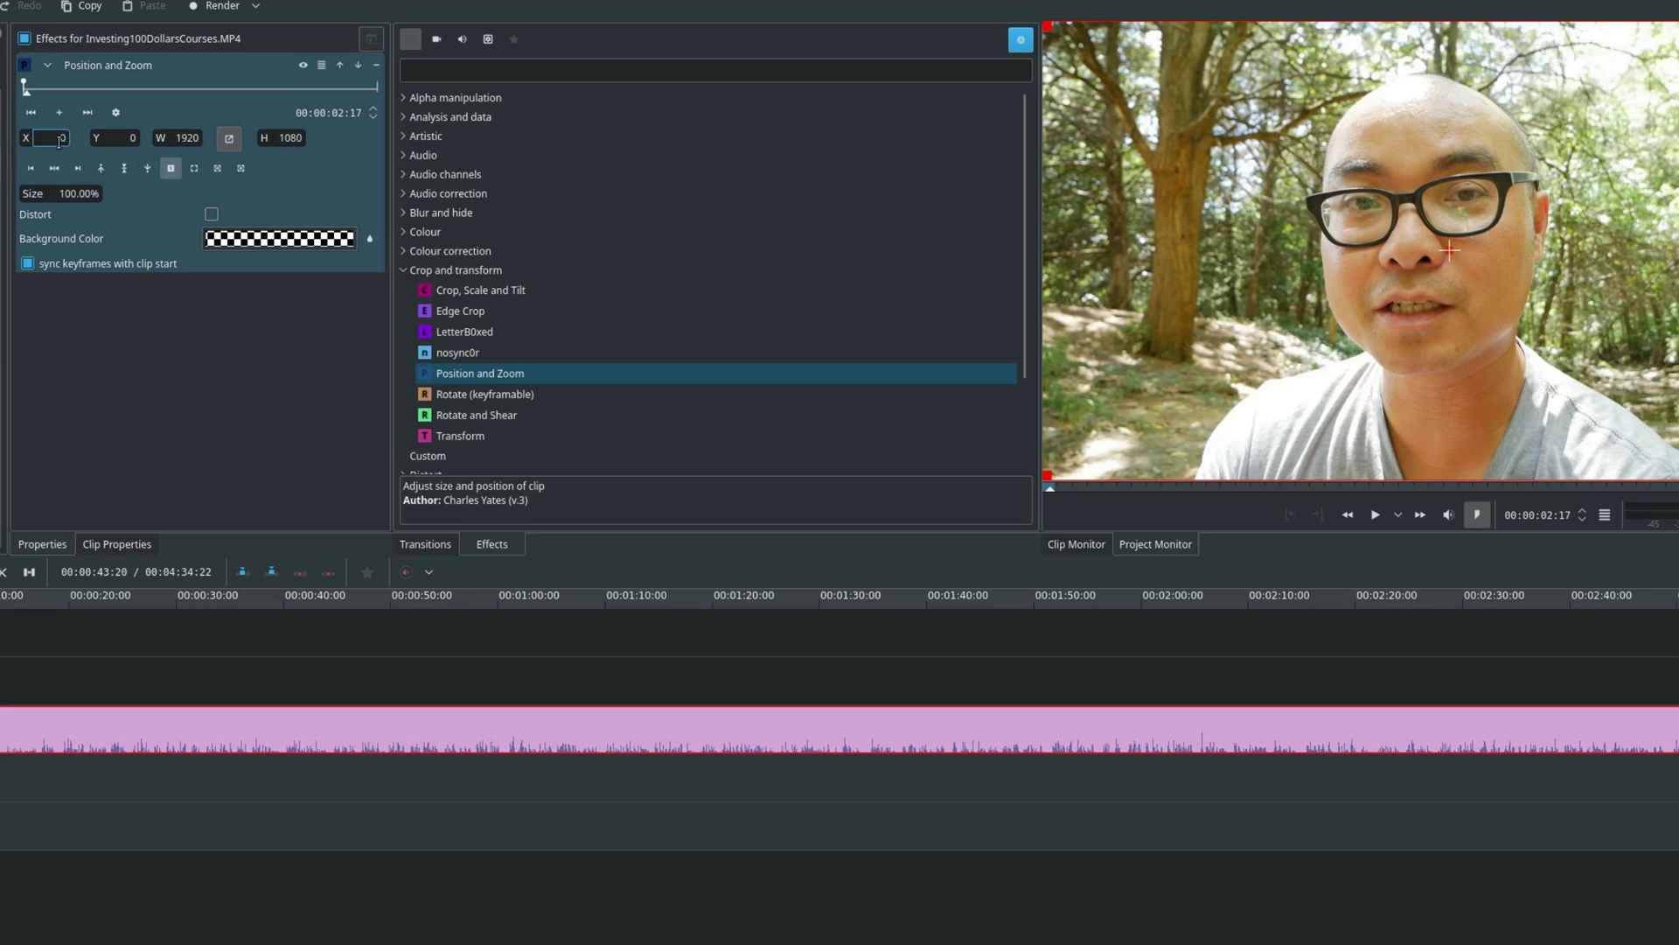
Step: Inspect the X and Y position values and the effect's options menu
left_click(30, 142)
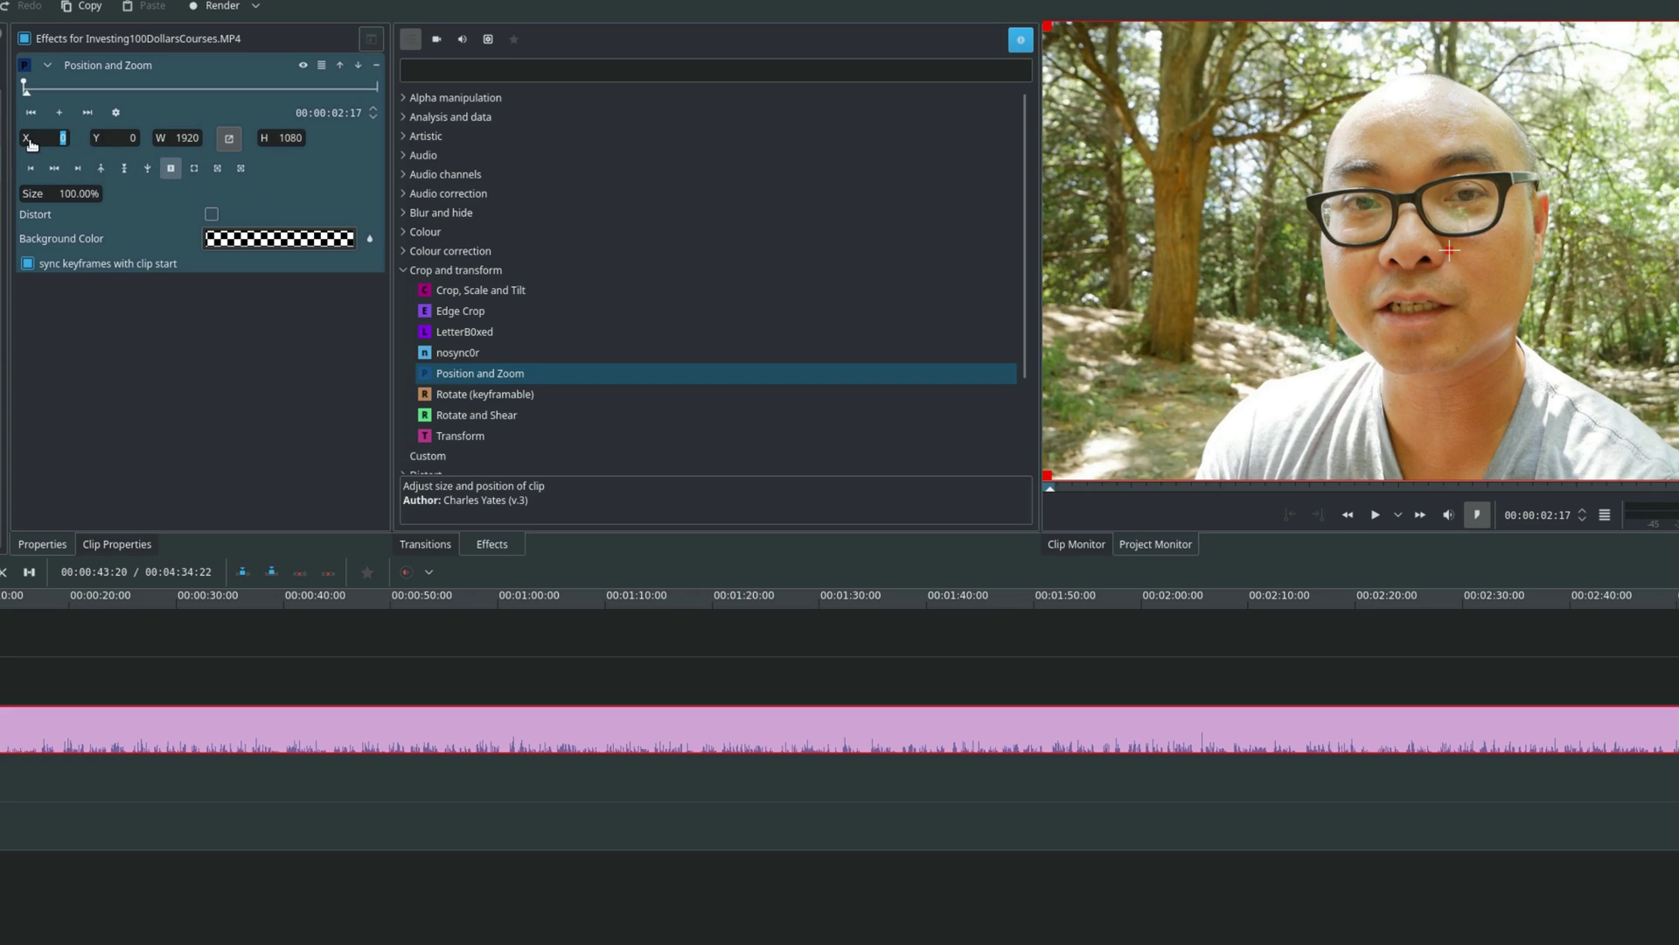
left_click(122, 141)
left_click(321, 66)
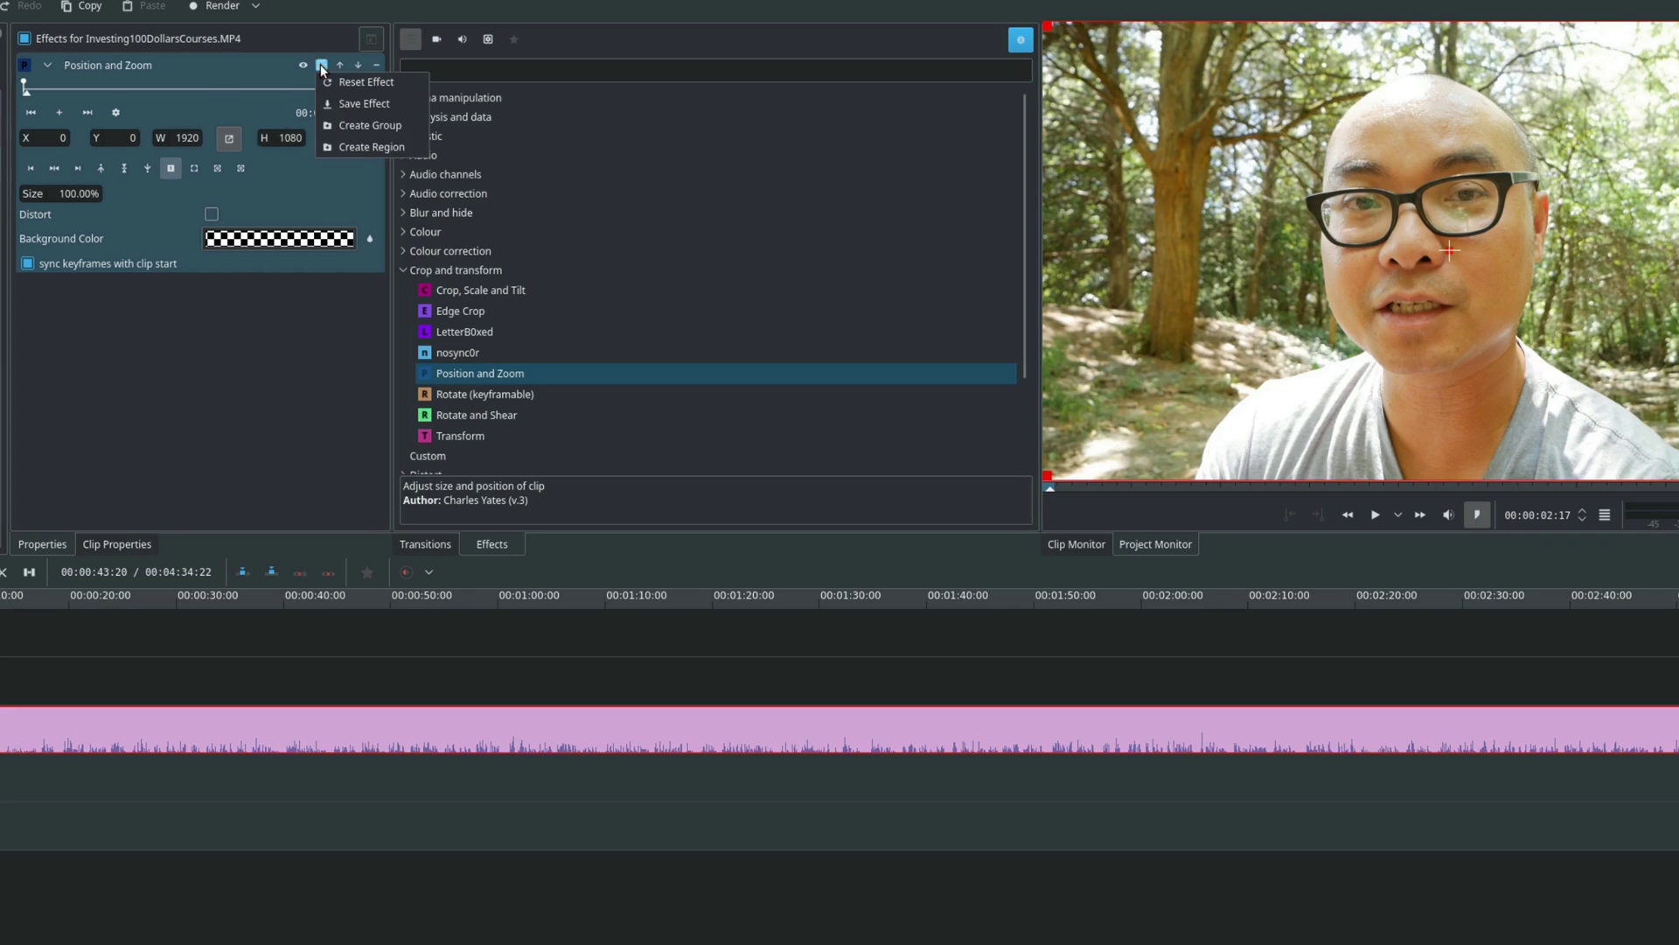
left_click(355, 82)
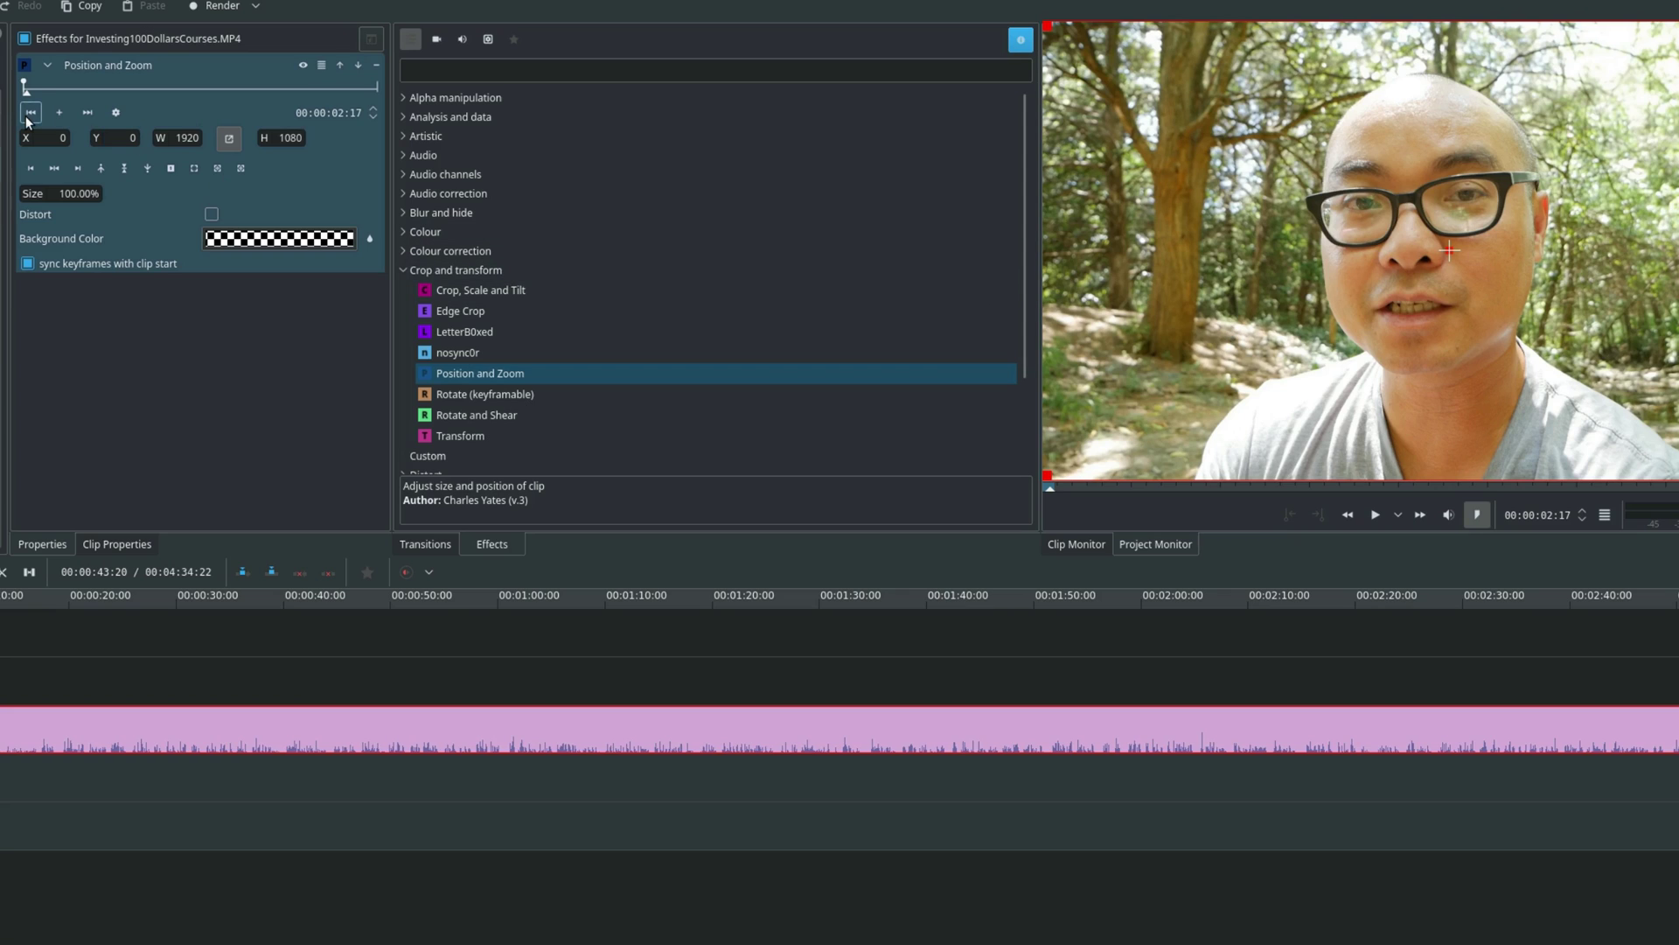
Step: At the 00:00:00:00 keyframe, shrink the video to about 32% and centre it
left_click(27, 117)
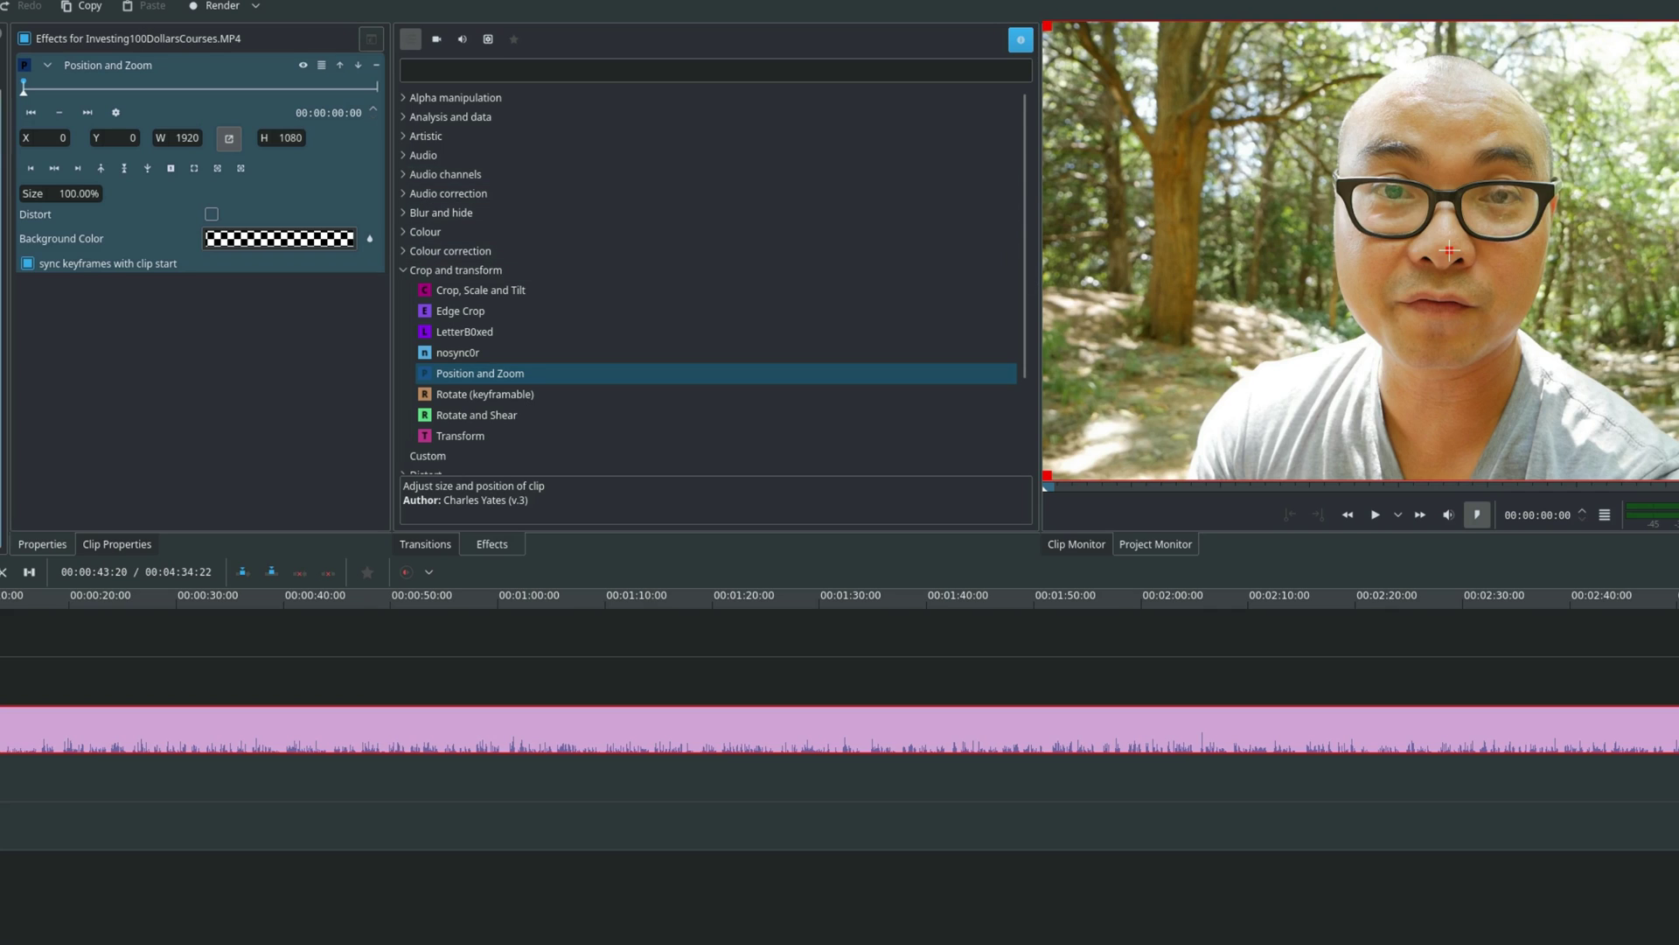
left_click_drag(1054, 483, 1618, 188)
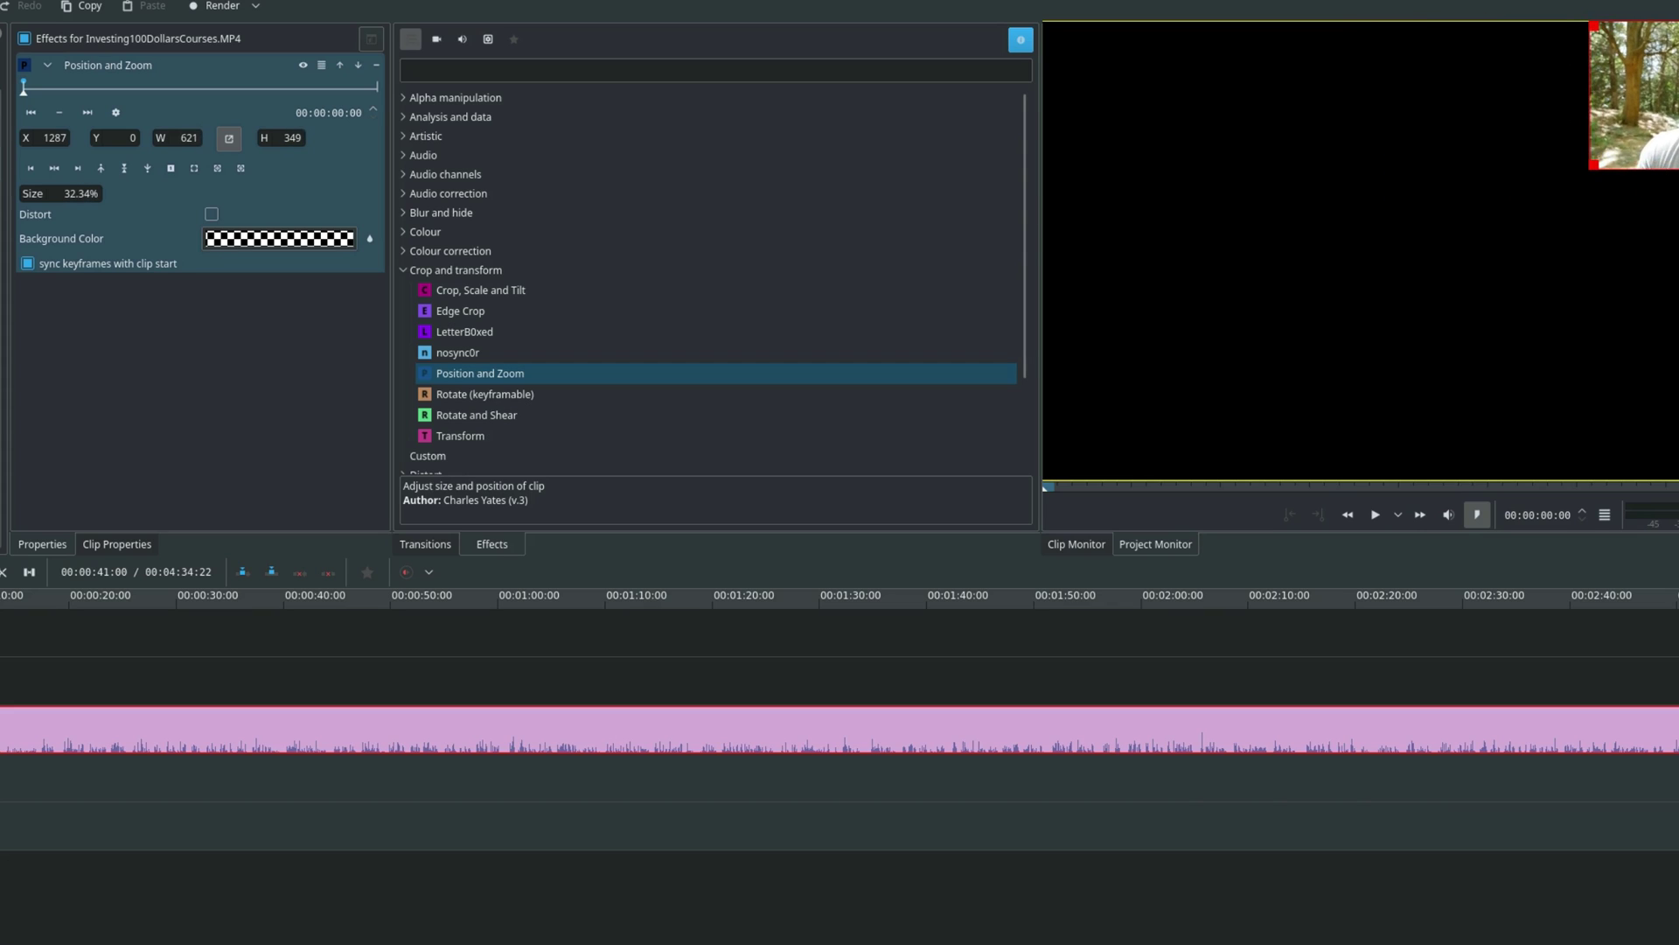
left_click_drag(1609, 131, 1421, 247)
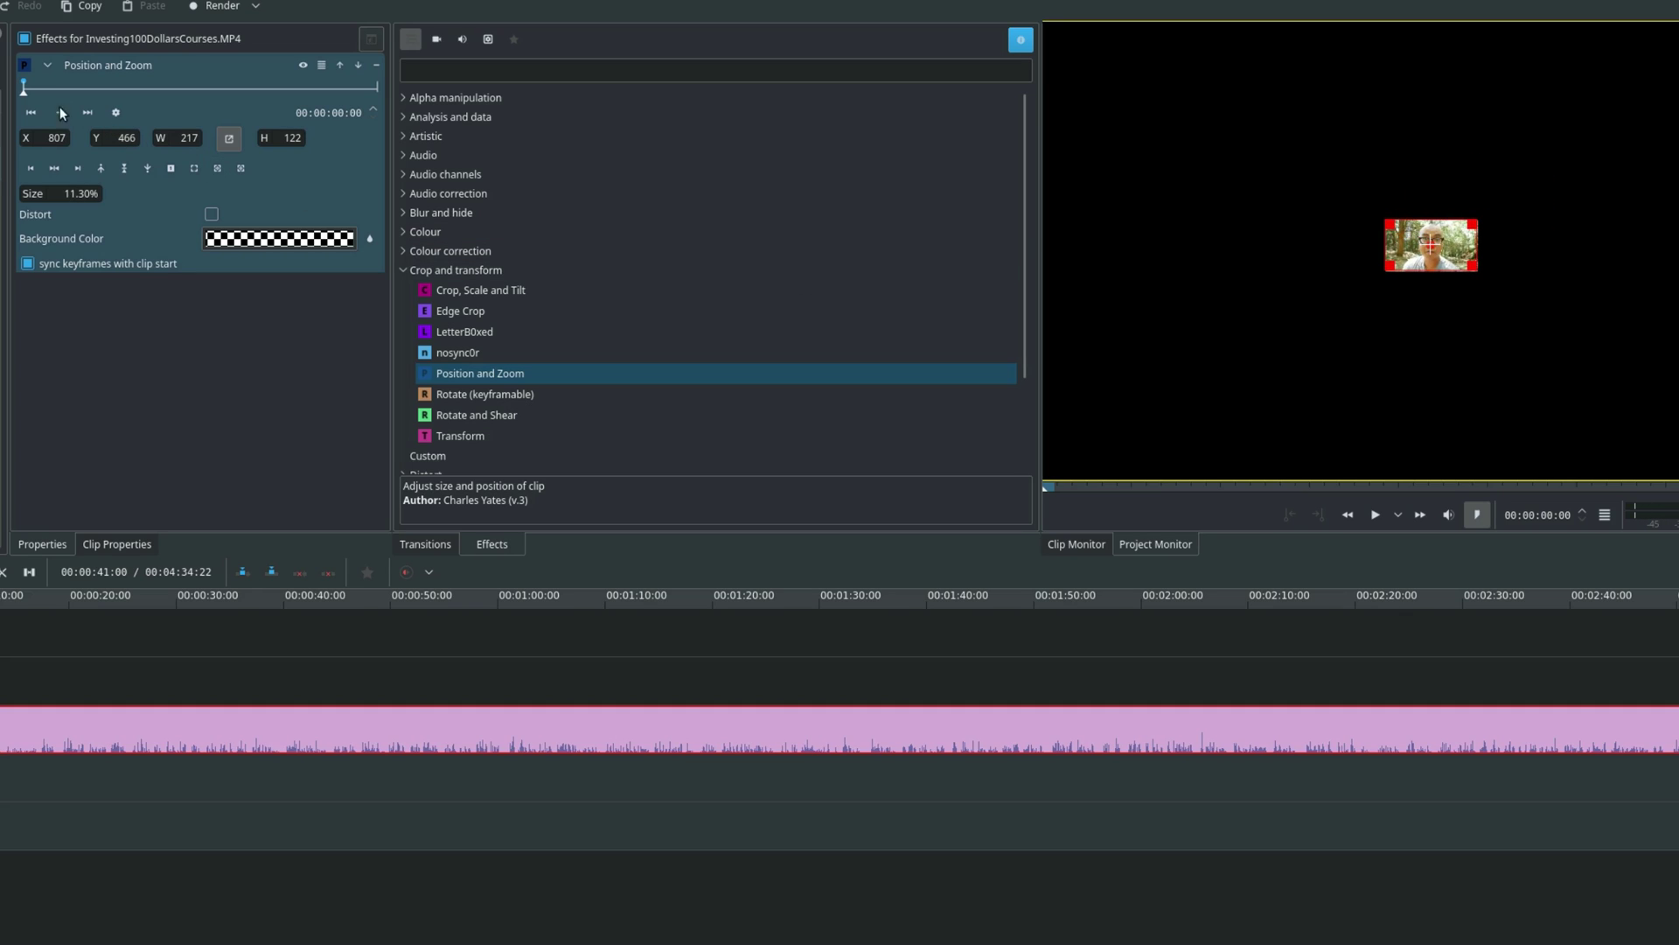
Step: Add a second keyframe at 00:00:05:04 holding 11.30% size at X 807, Y 466, then step between keyframes
left_click(35, 88)
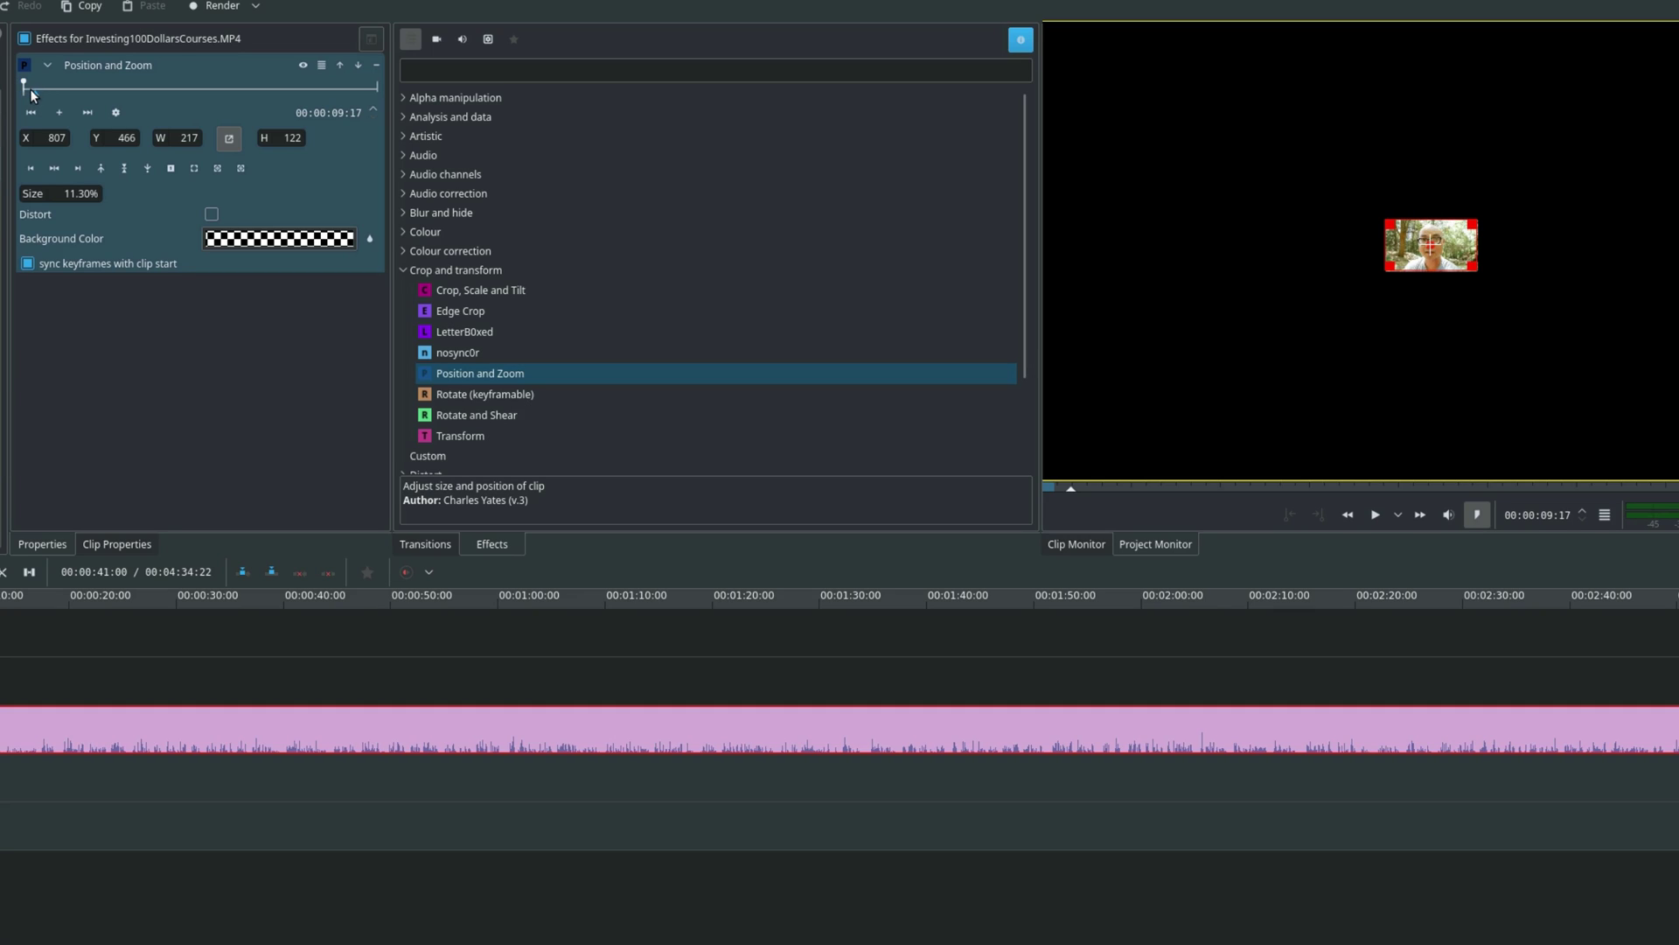
left_click(29, 89)
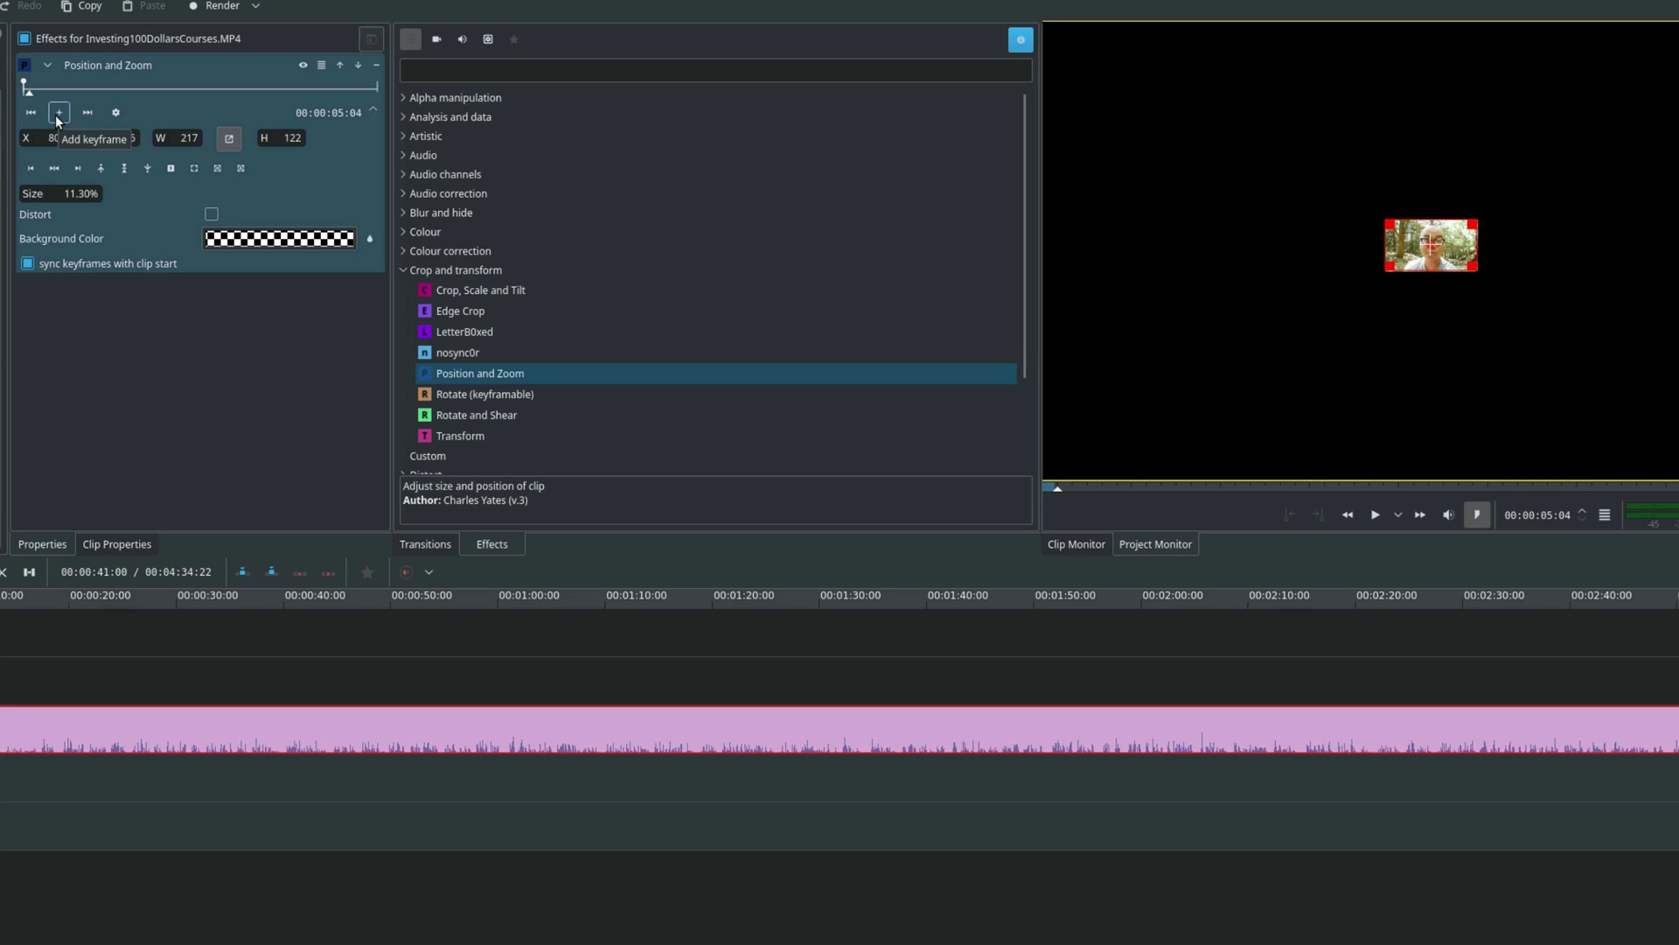
left_click(58, 116)
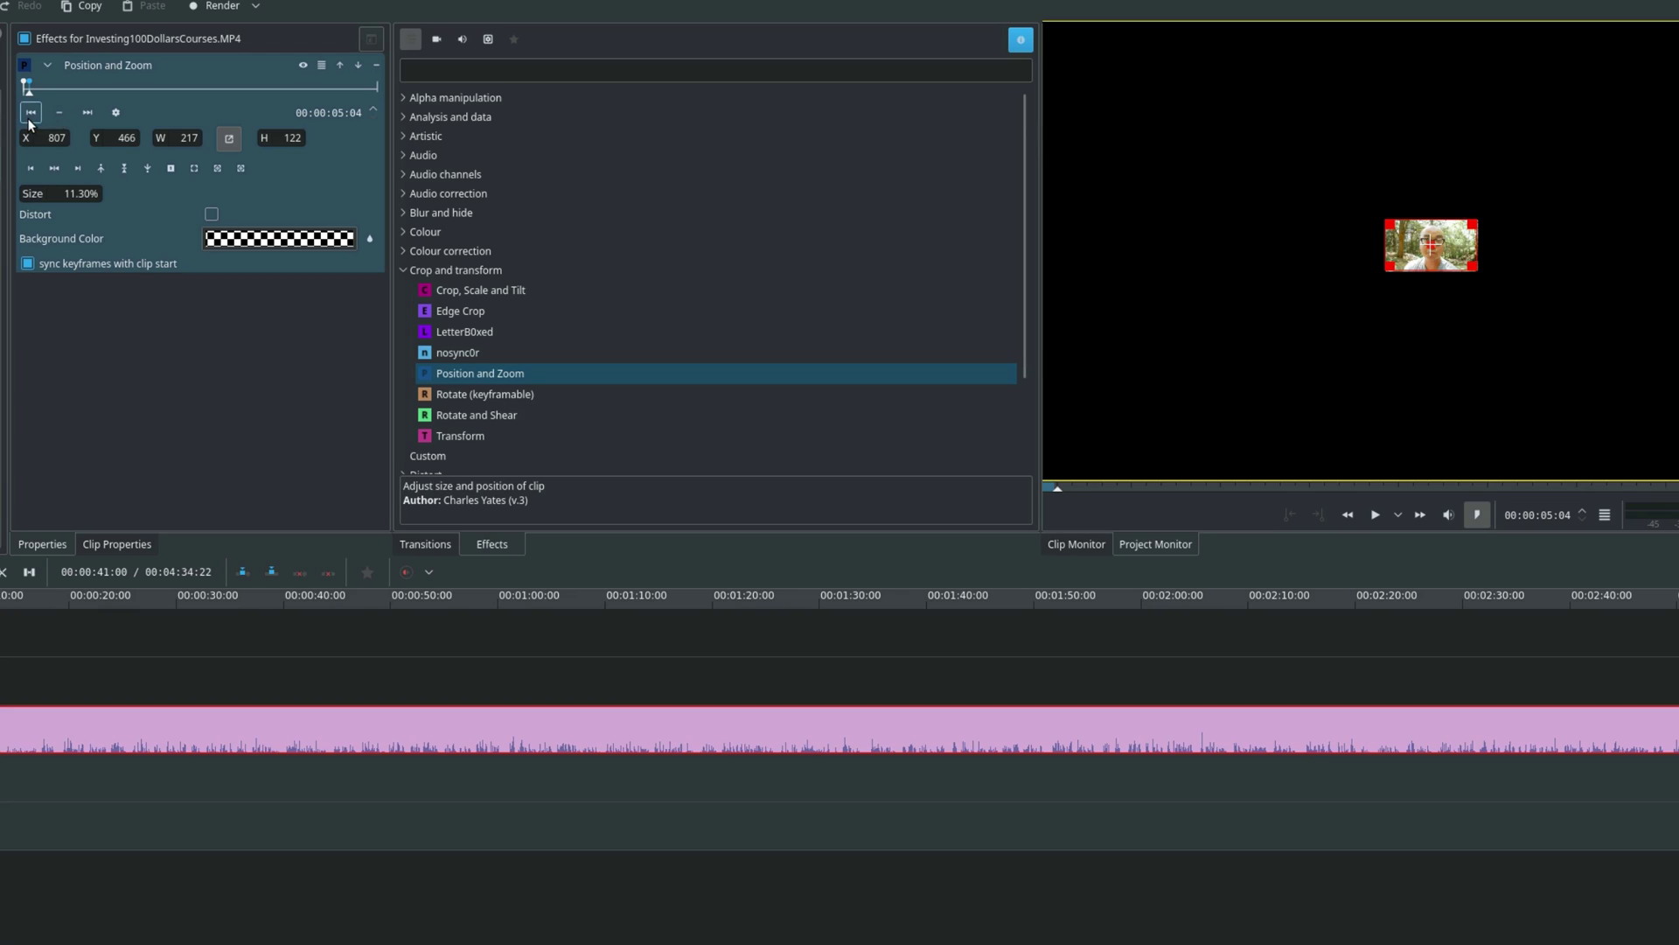
left_click(30, 114)
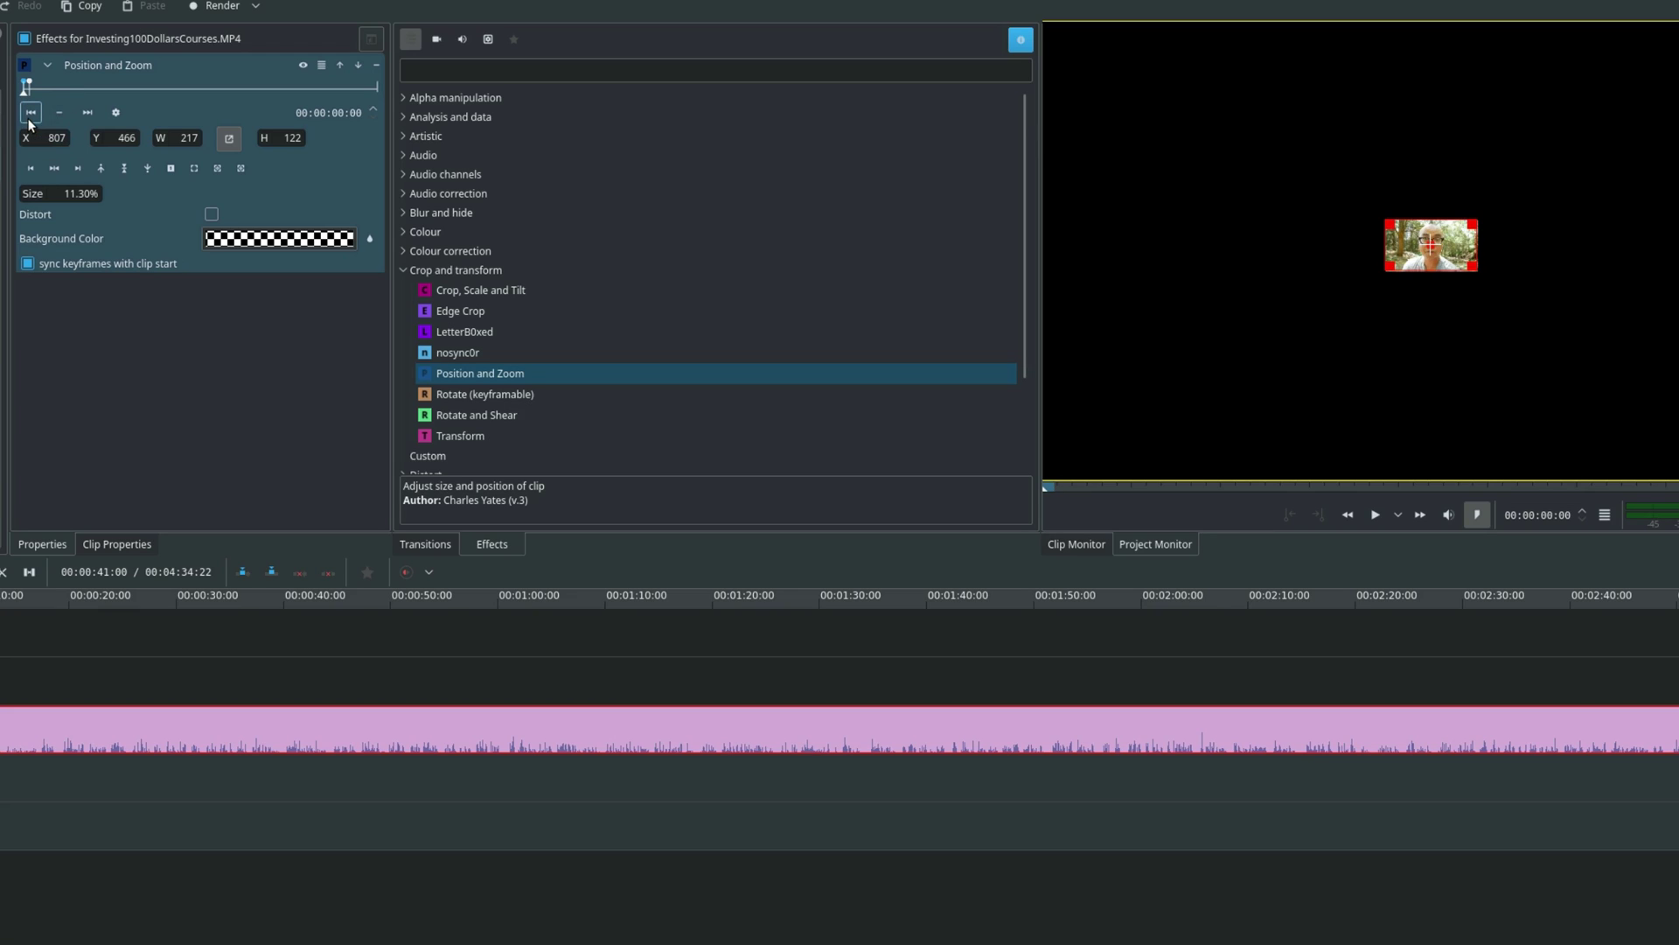
left_click(86, 112)
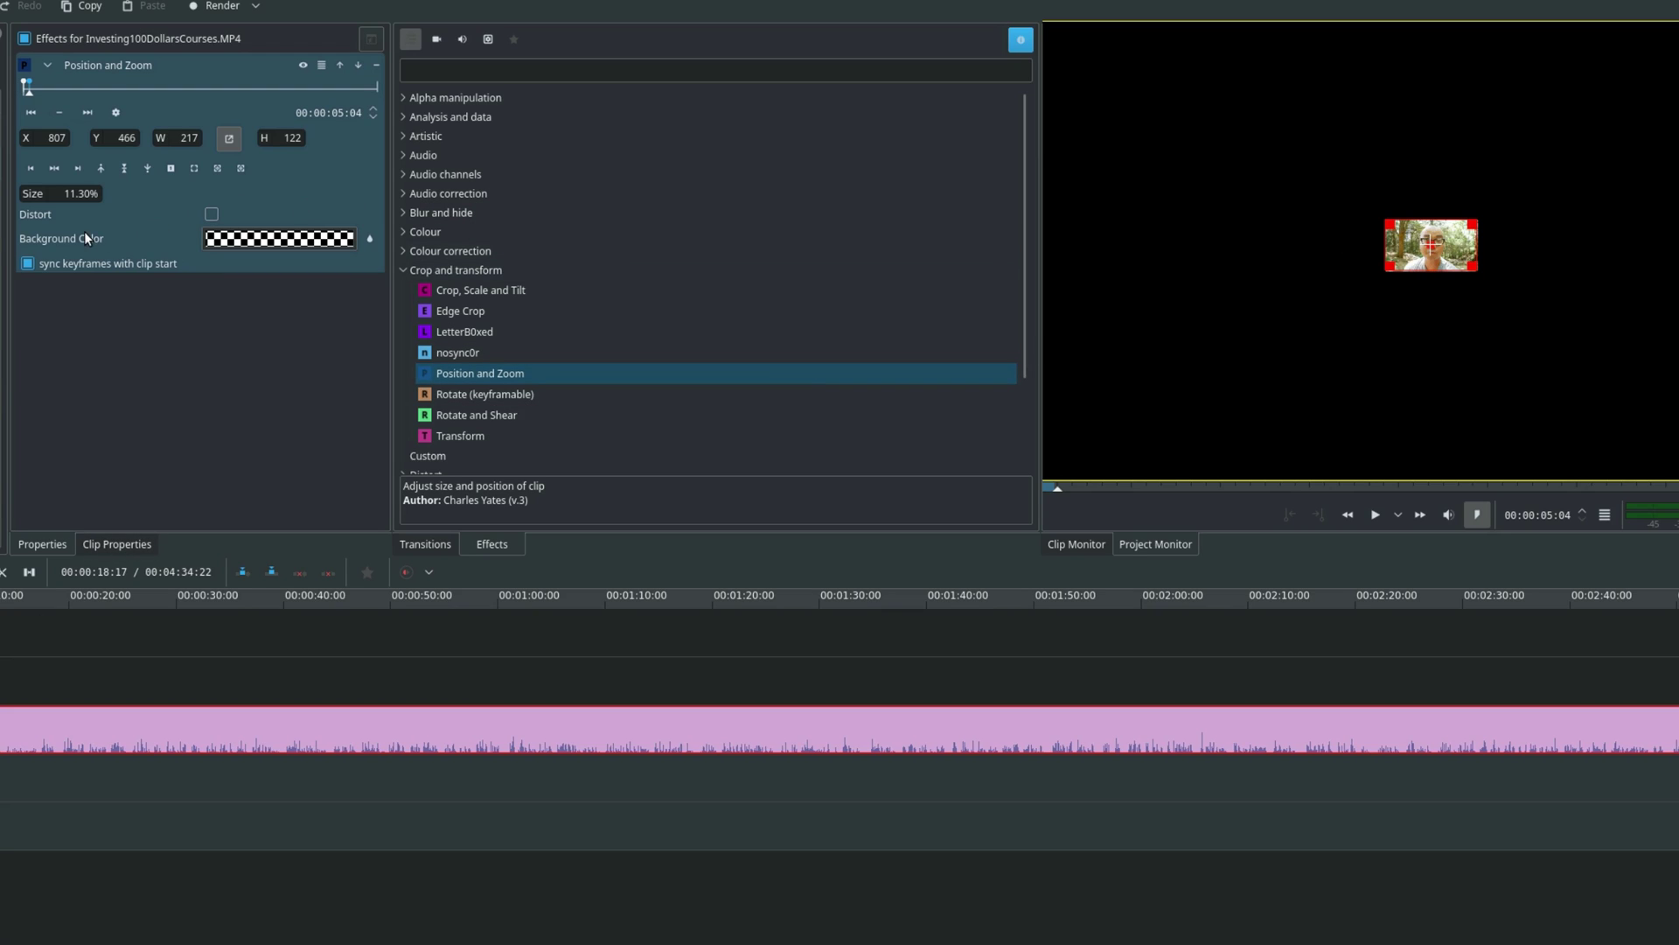
Step: Make the 00:00:05:04 keyframe full frame: original 100% size aligned to X 0, Y 0
left_click(175, 171)
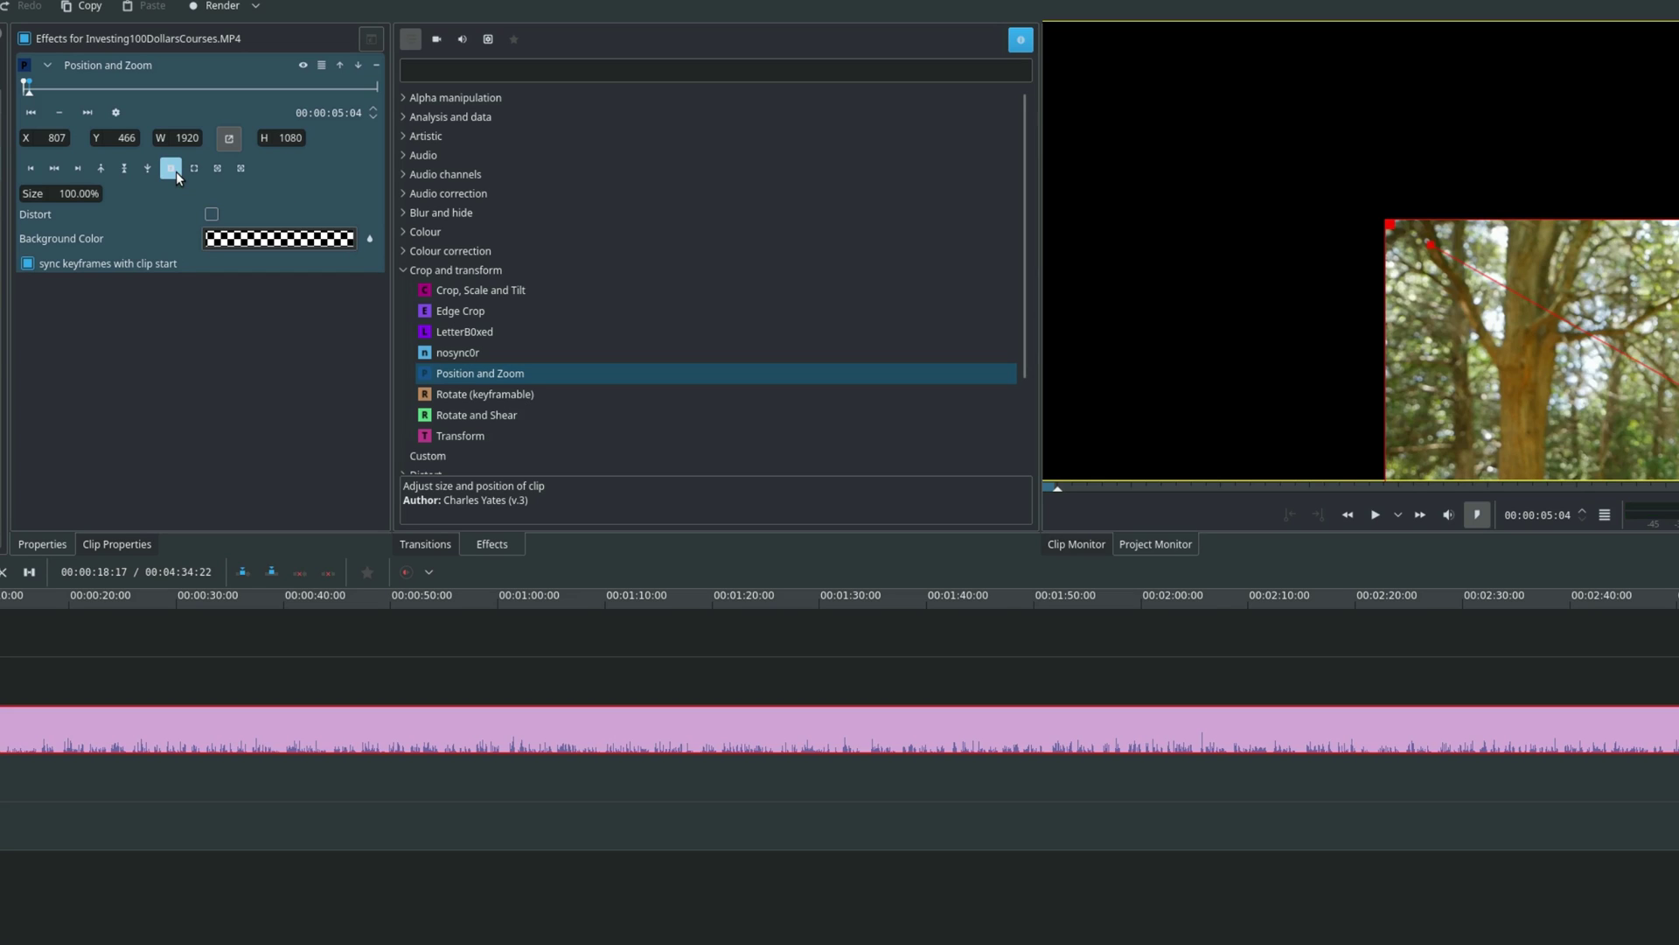
left_click(30, 169)
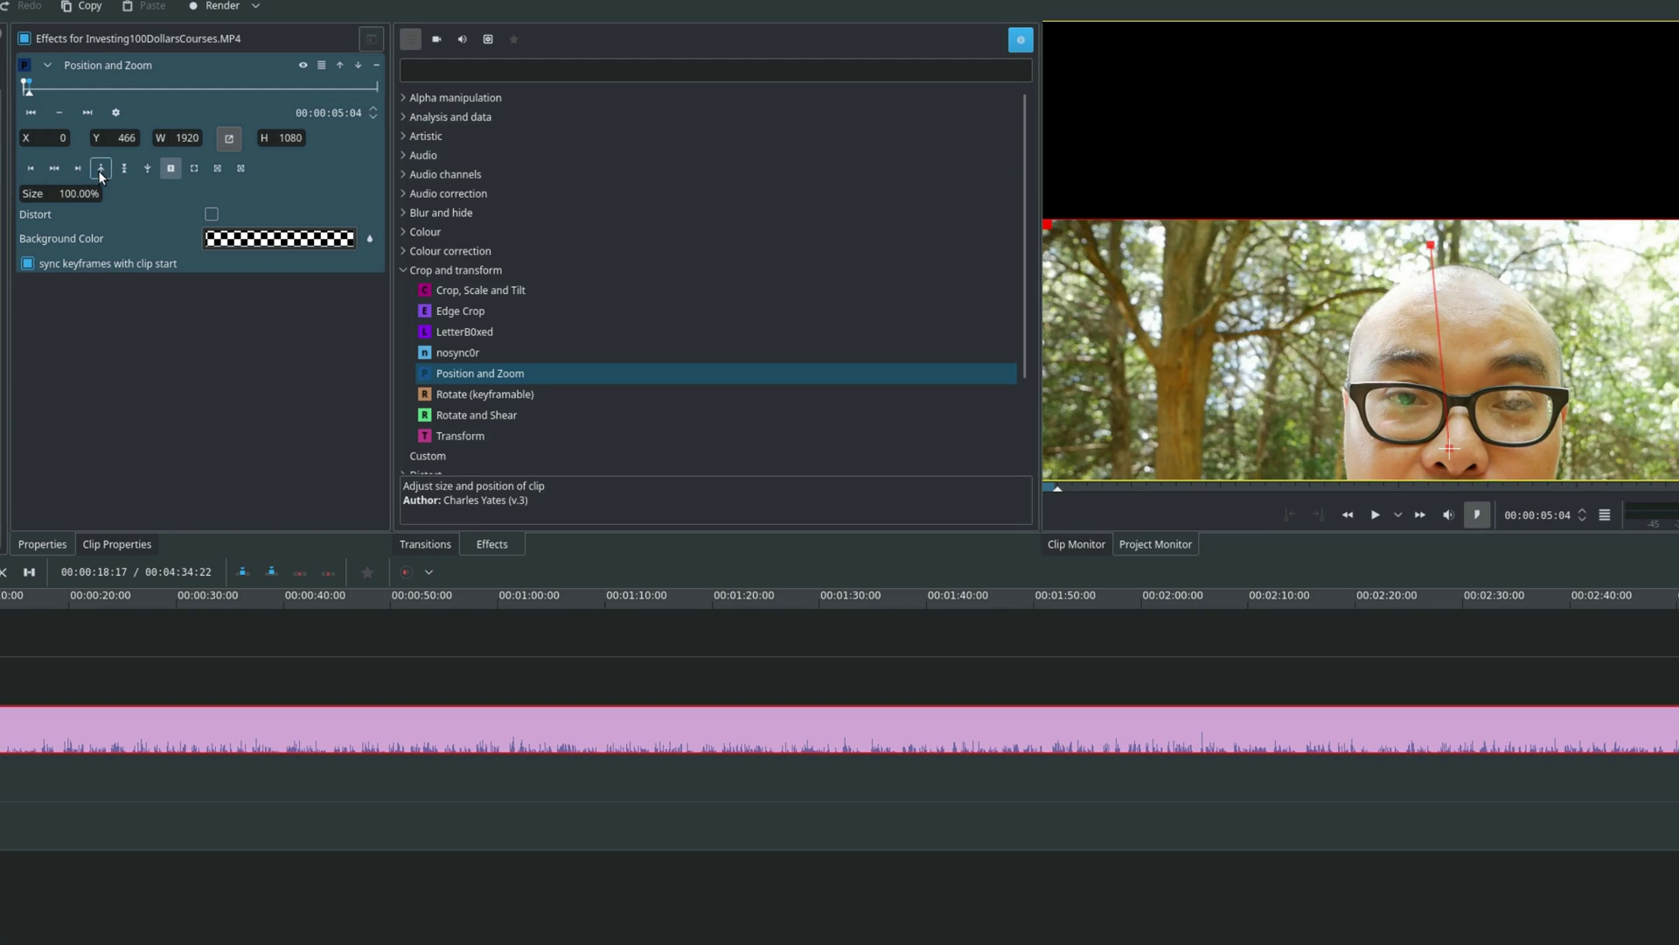
left_click(99, 169)
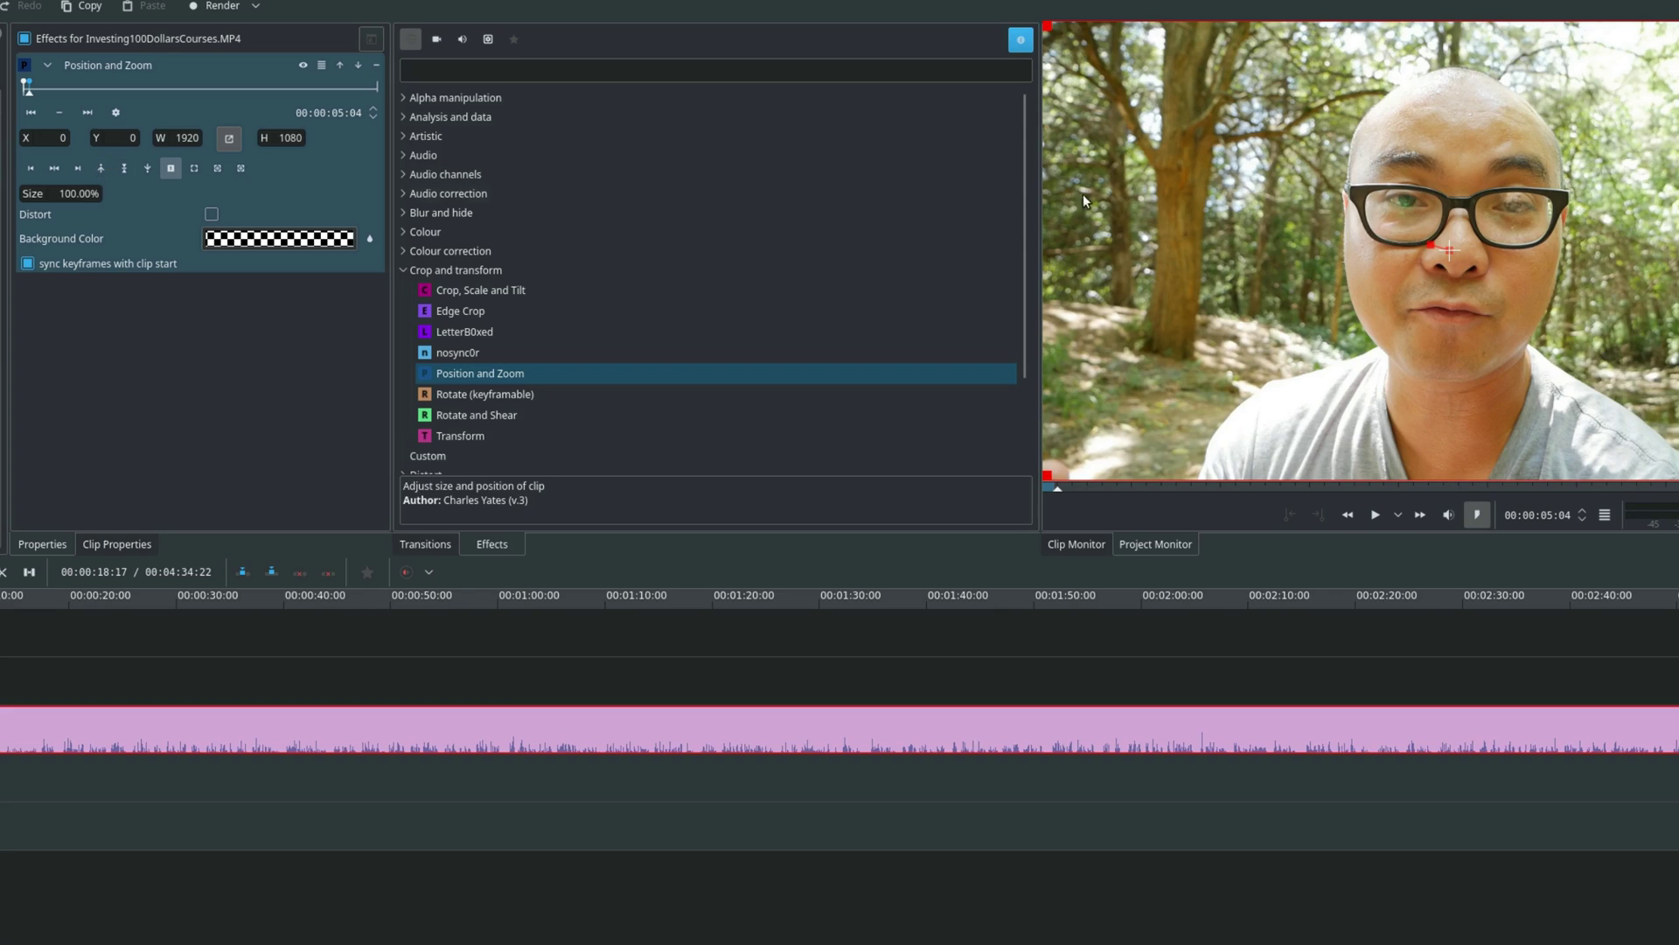
key("Tab")
Step: Play from the project start to watch the clip grow from a small box to full frame
left_click(30, 112)
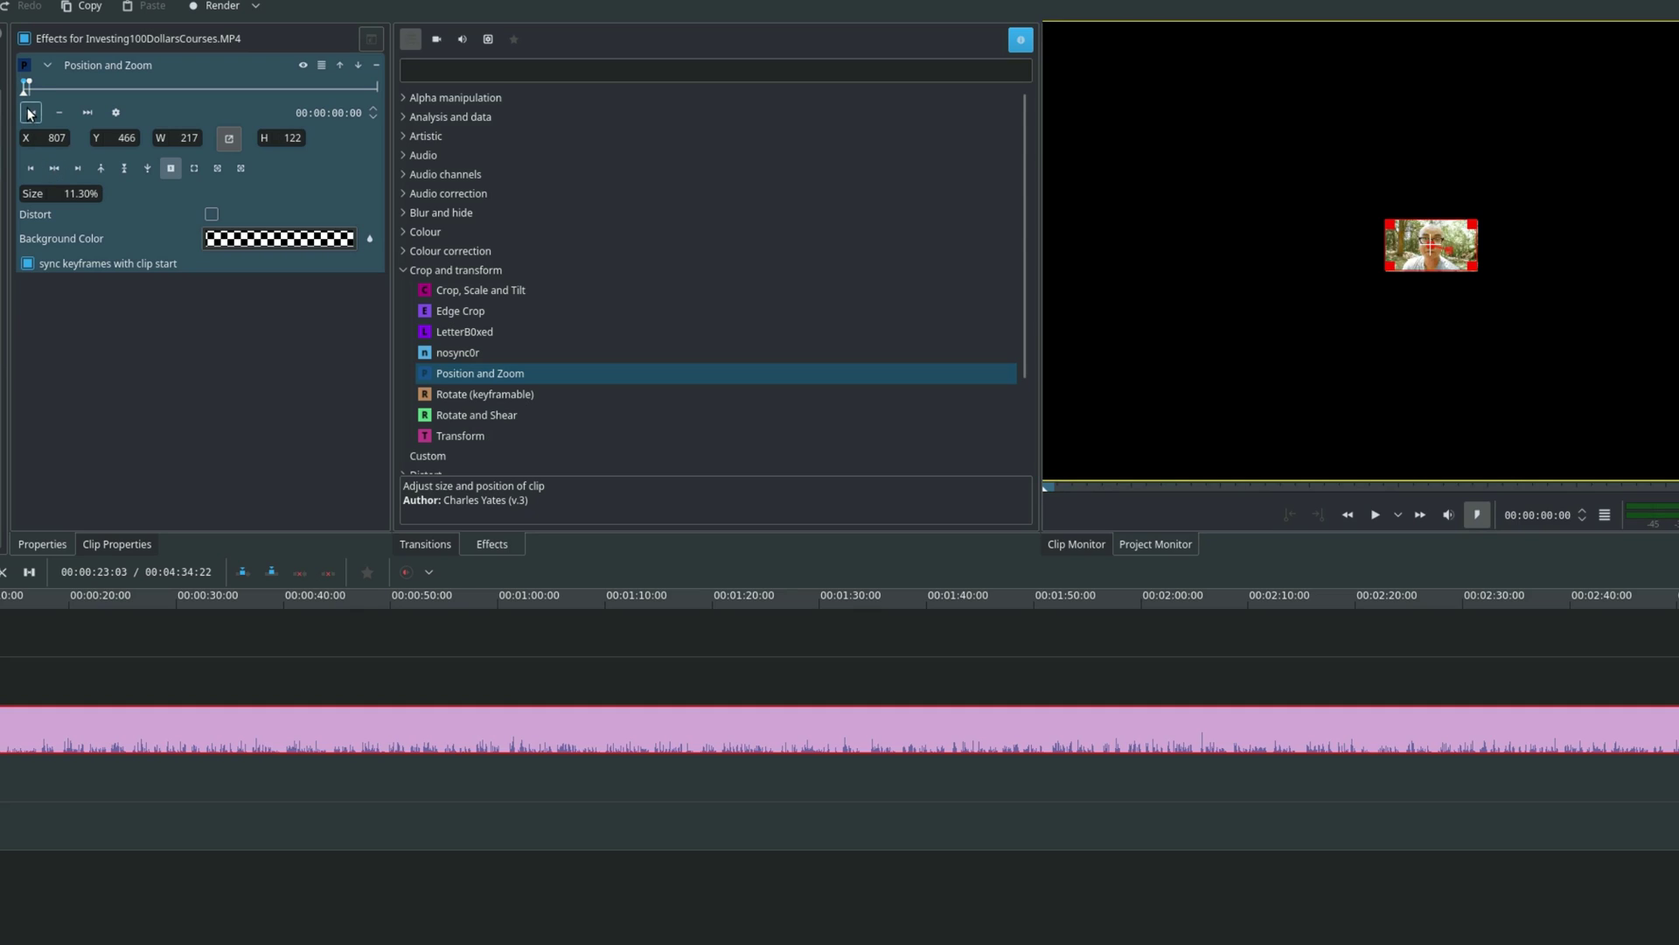
key("Escape")
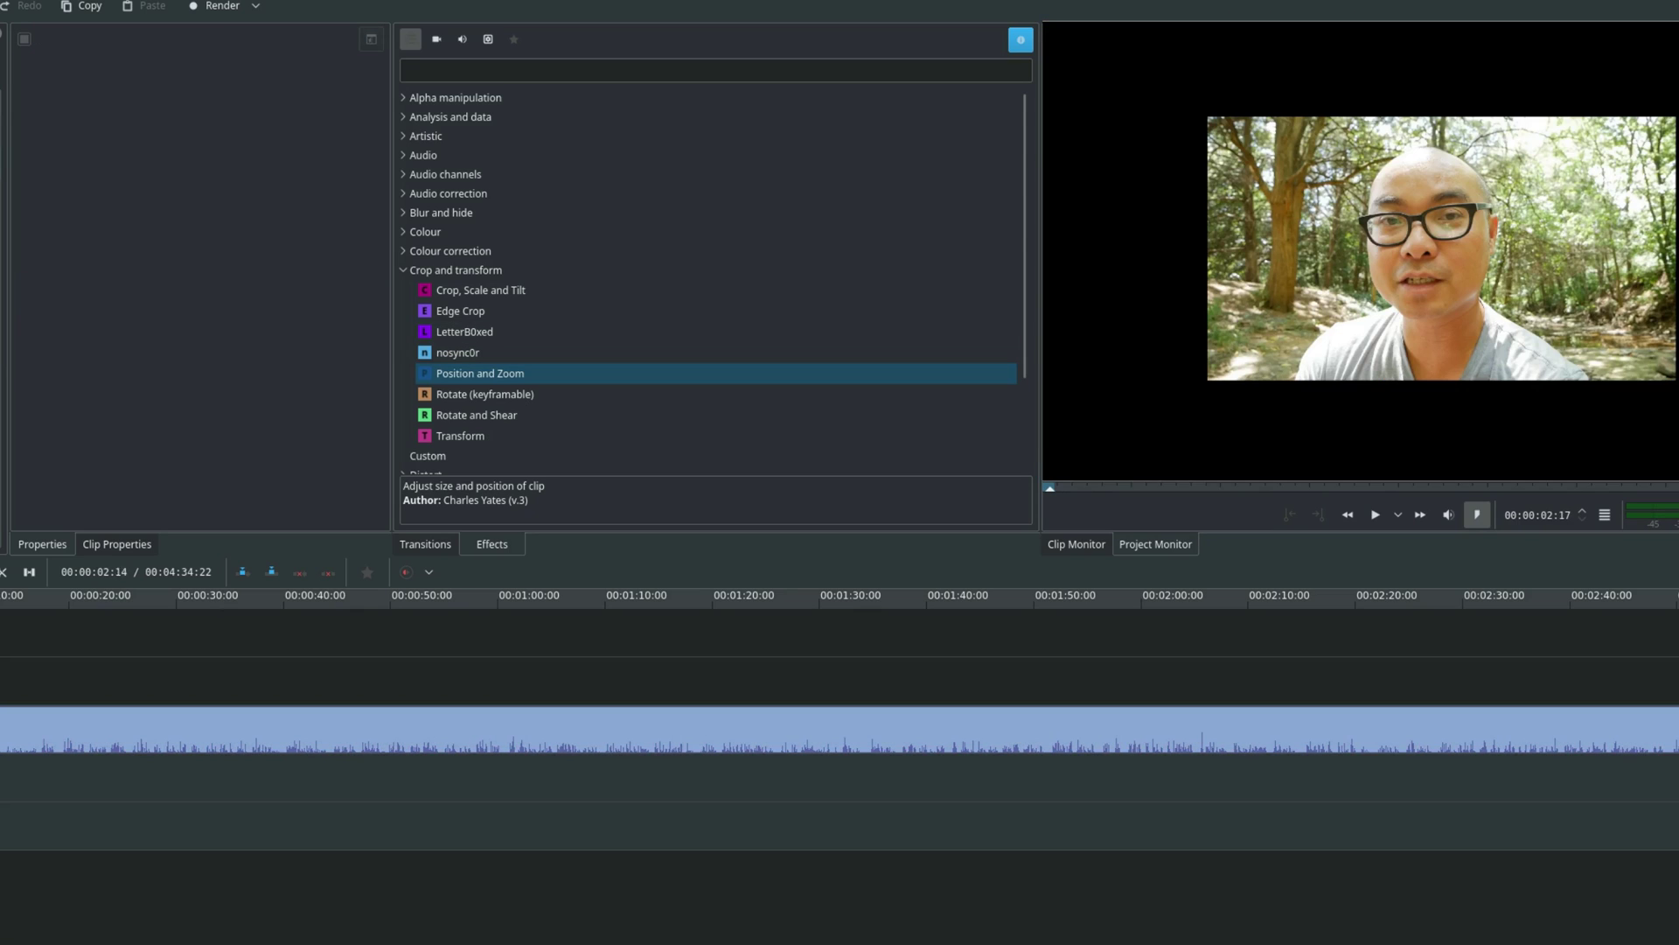
key("Home")
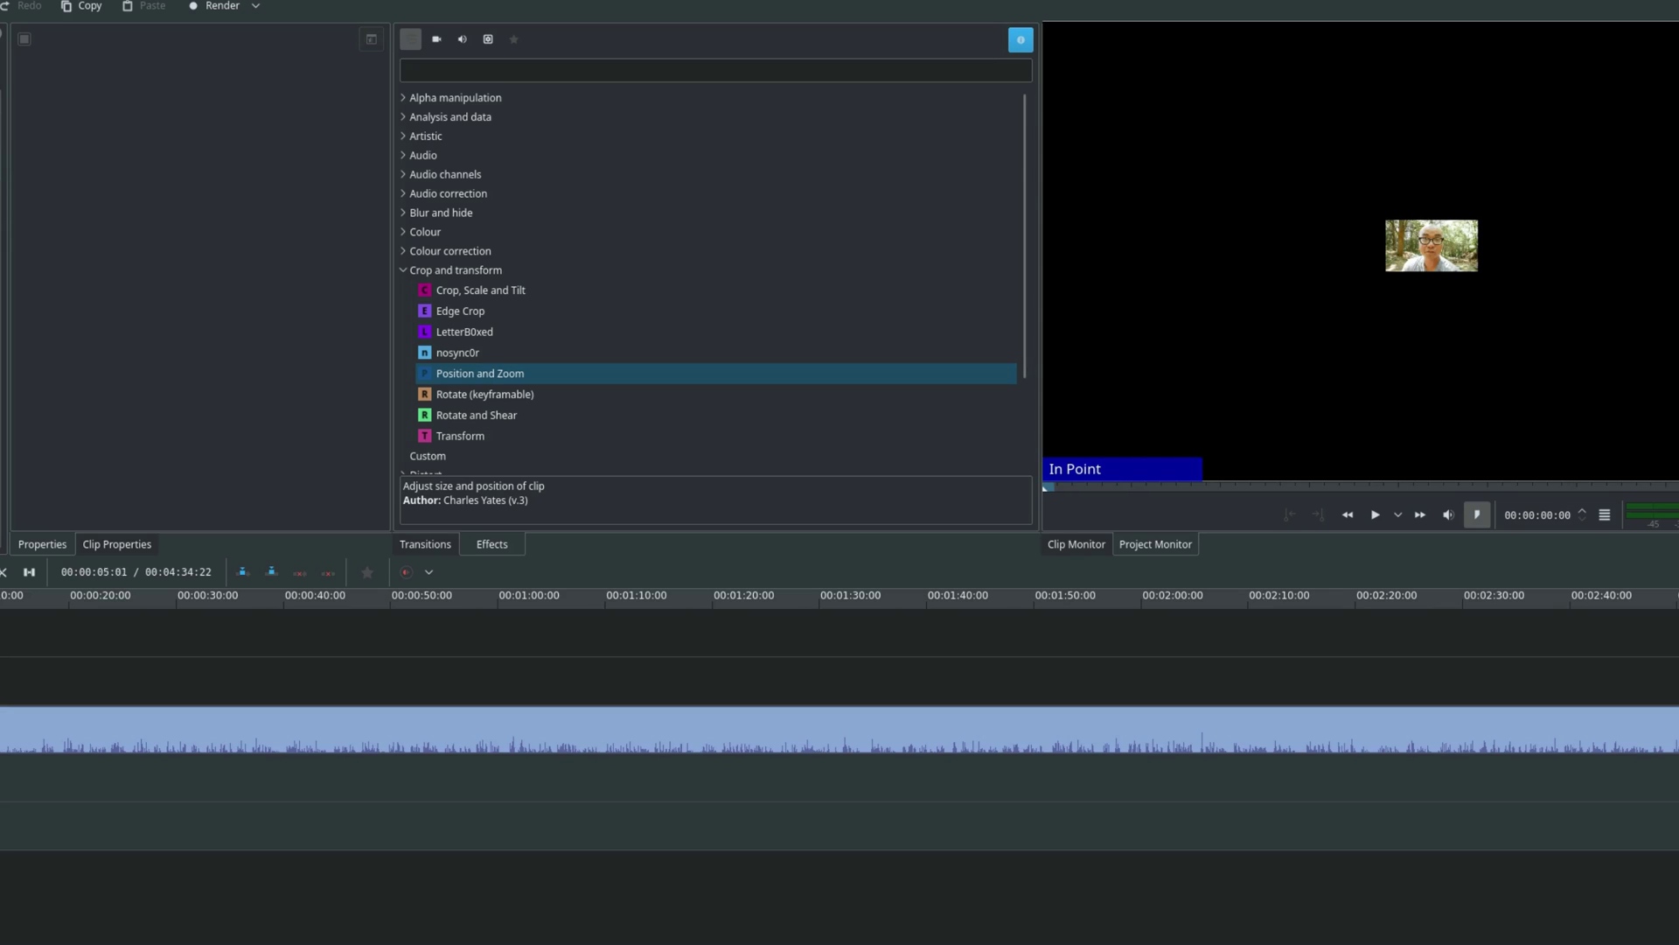
key("space")
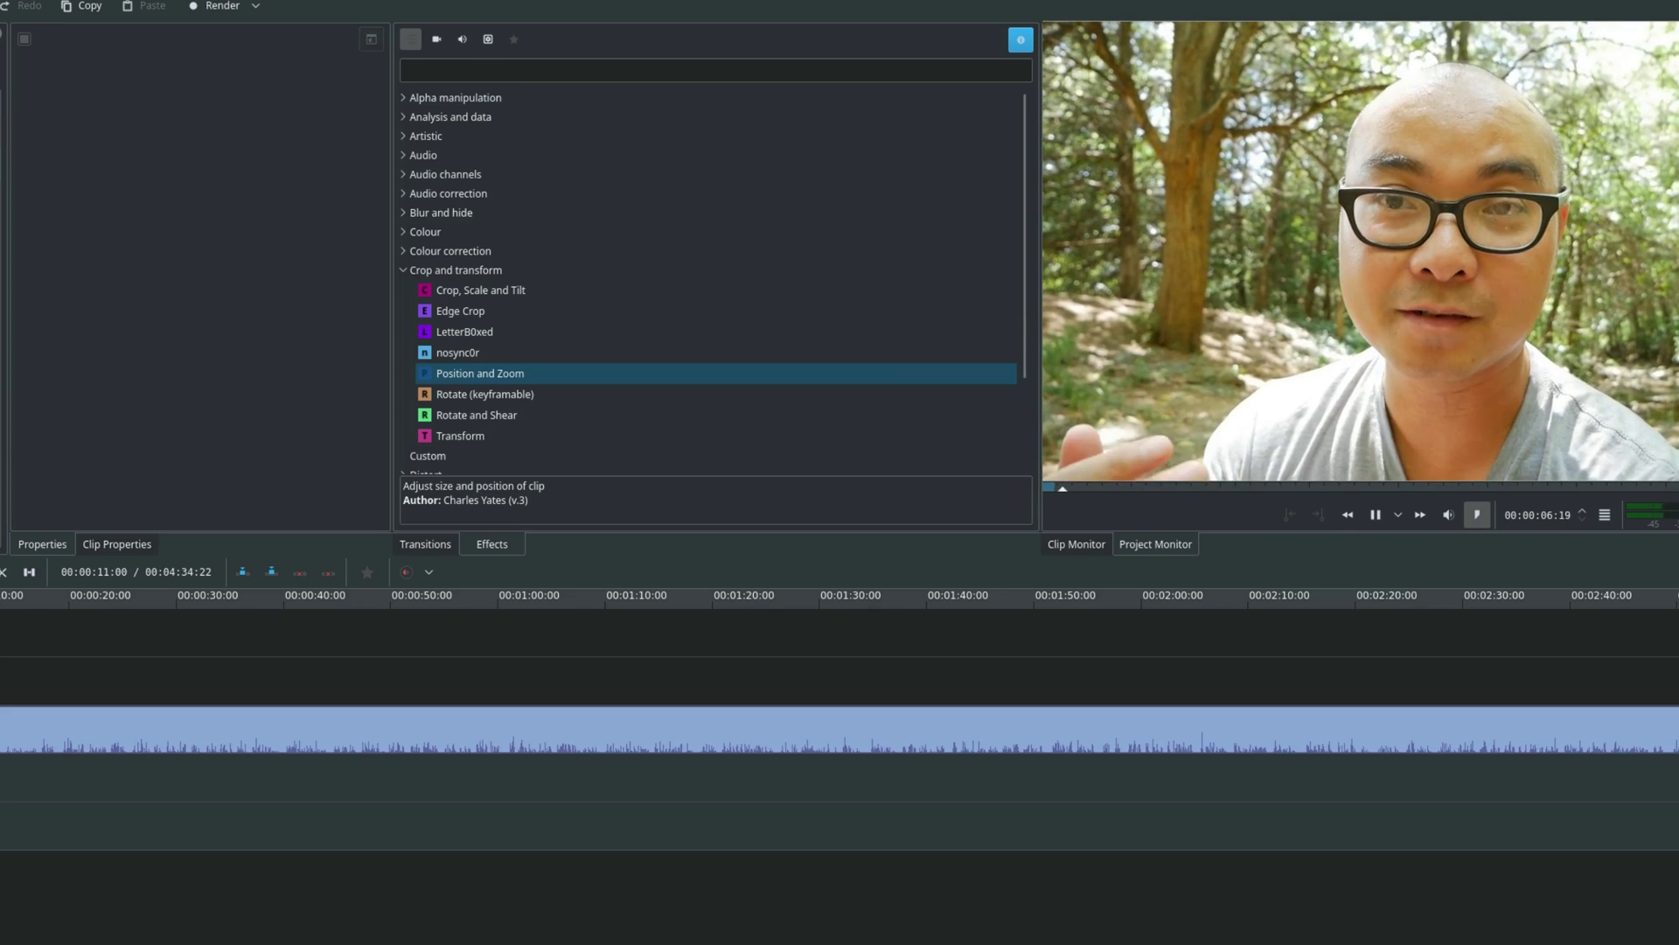
key("space")
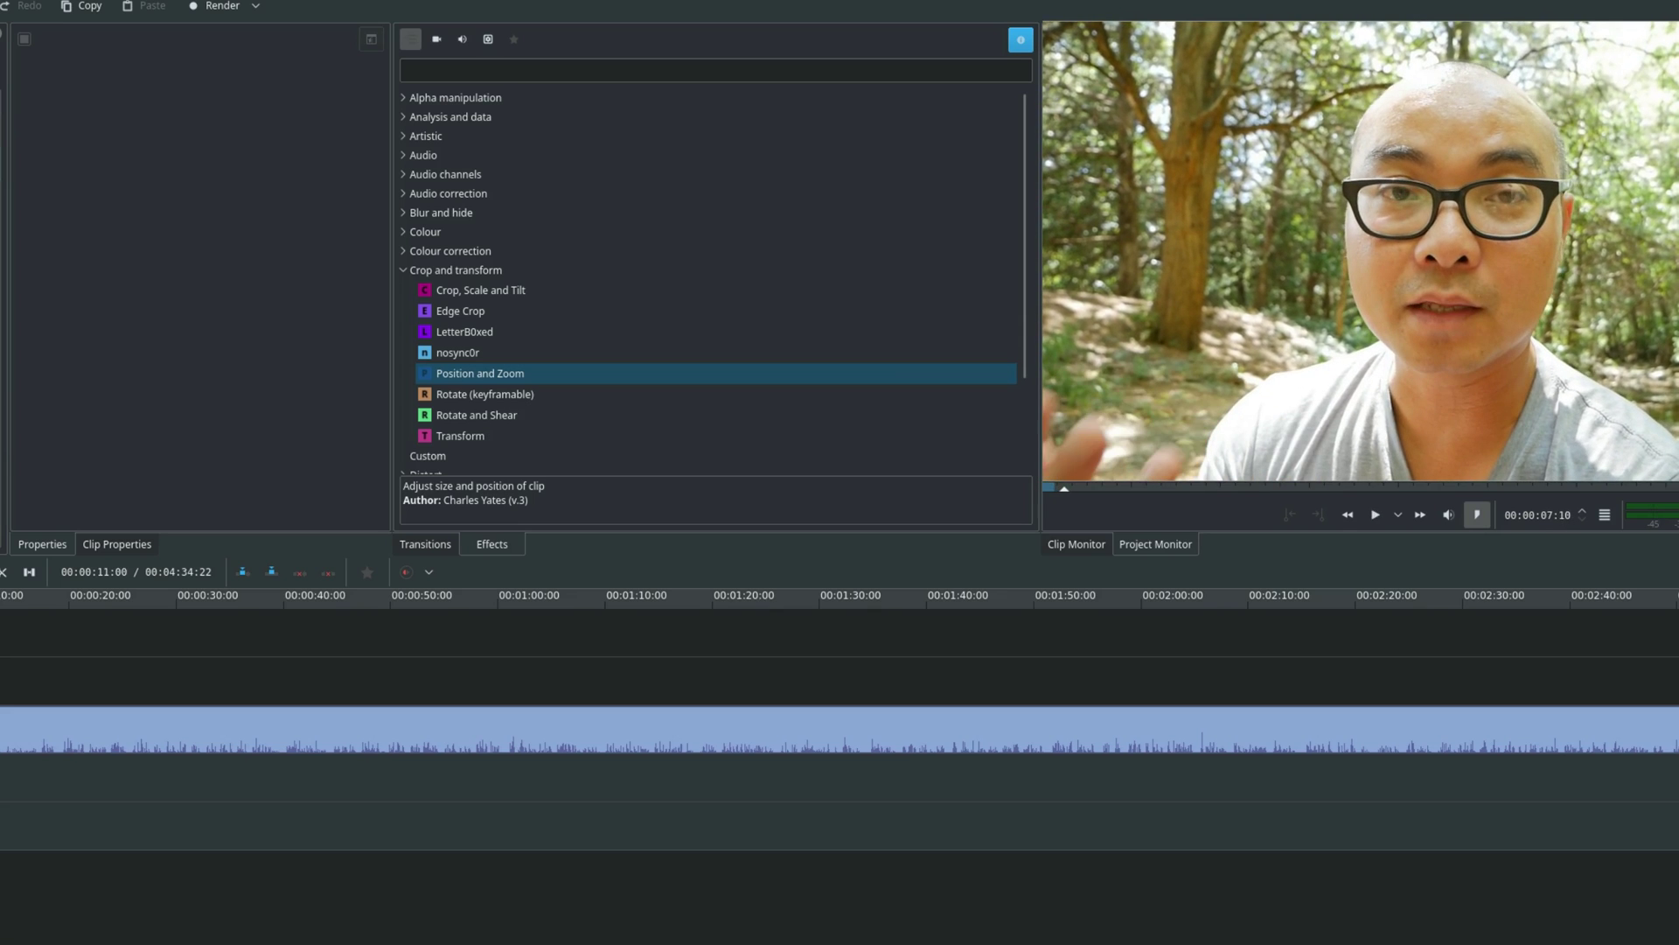
Step: Select the clip and go to its 00:00:05:04 Position and Zoom keyframe
left_click(69, 719)
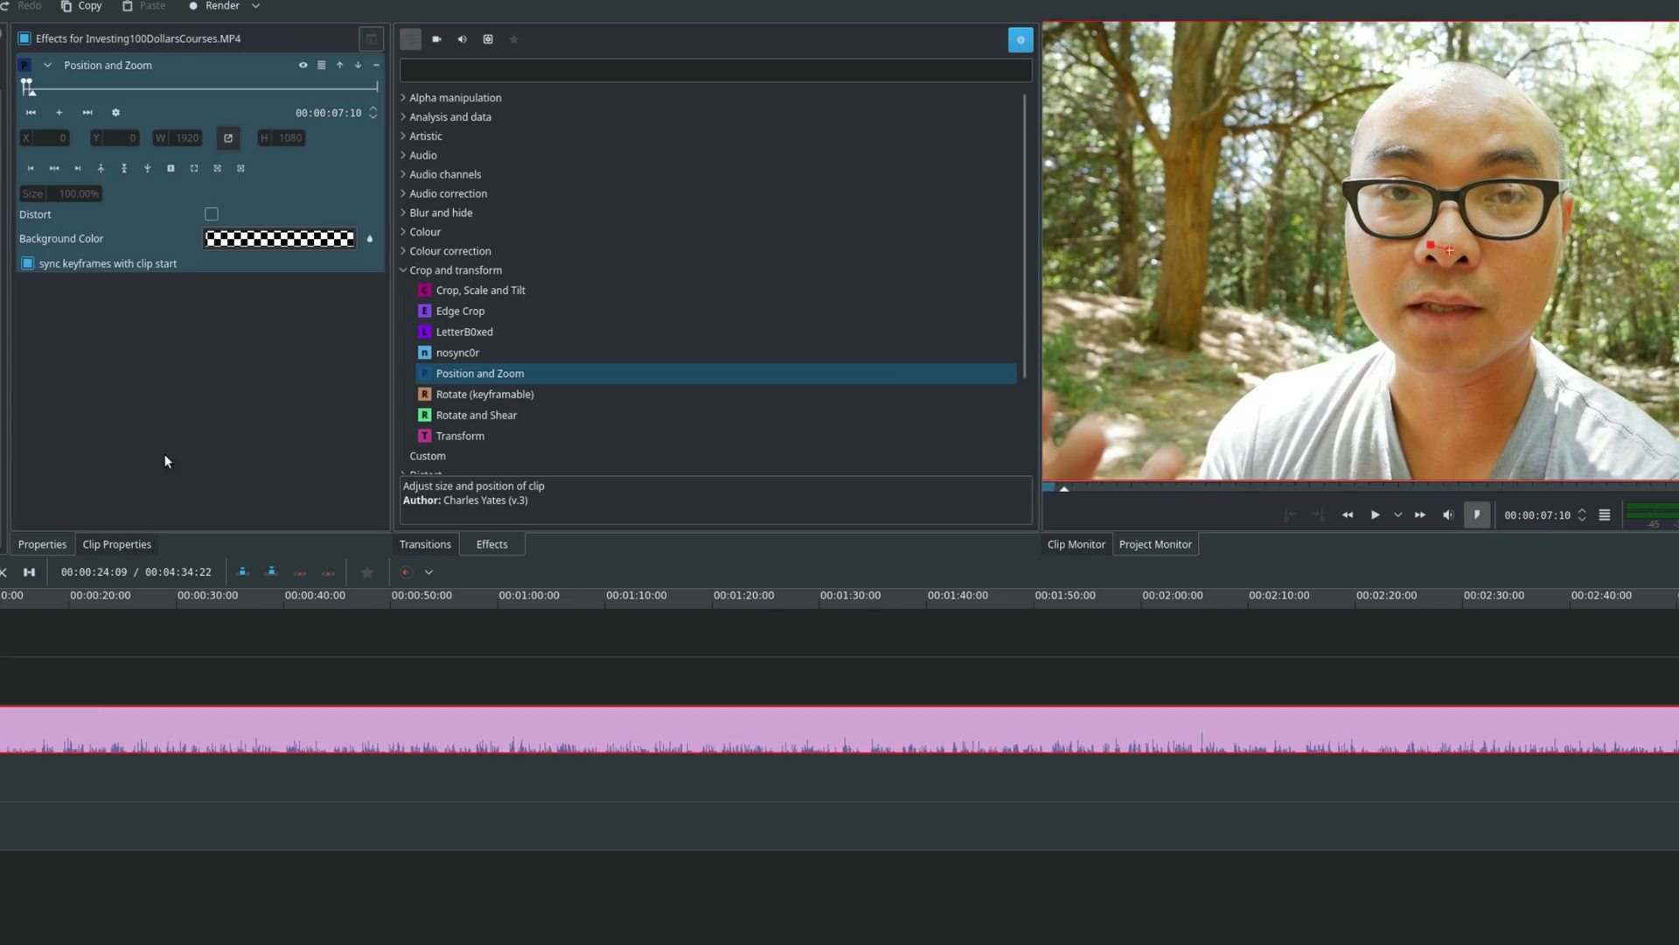
left_click(31, 93)
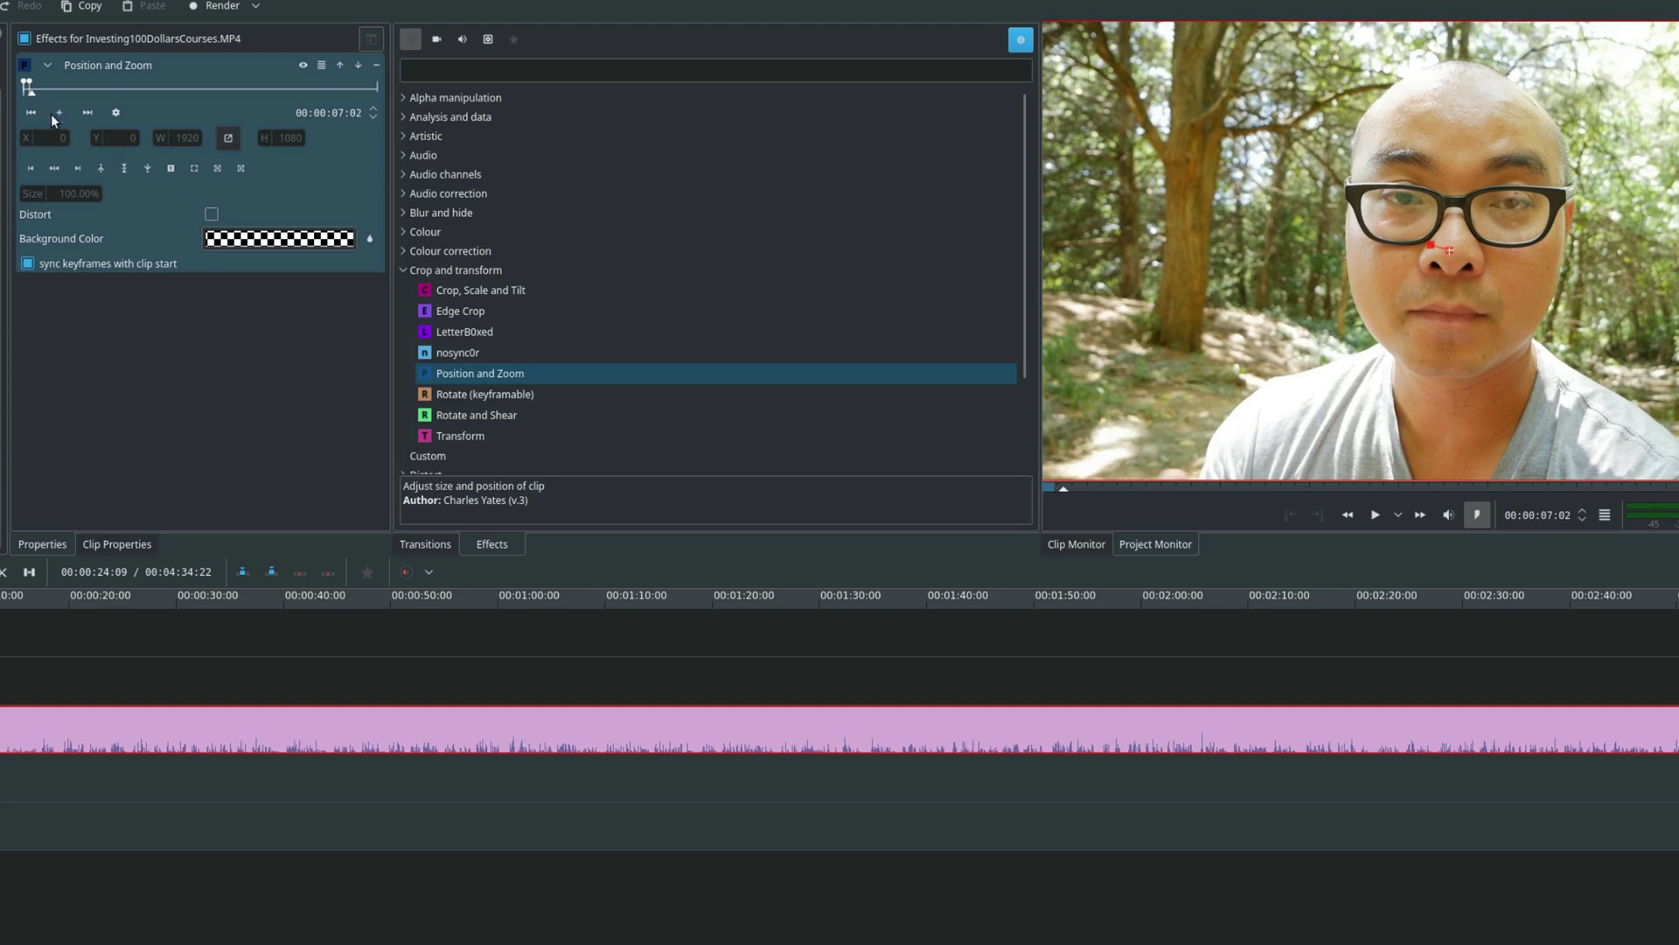
left_click(87, 114)
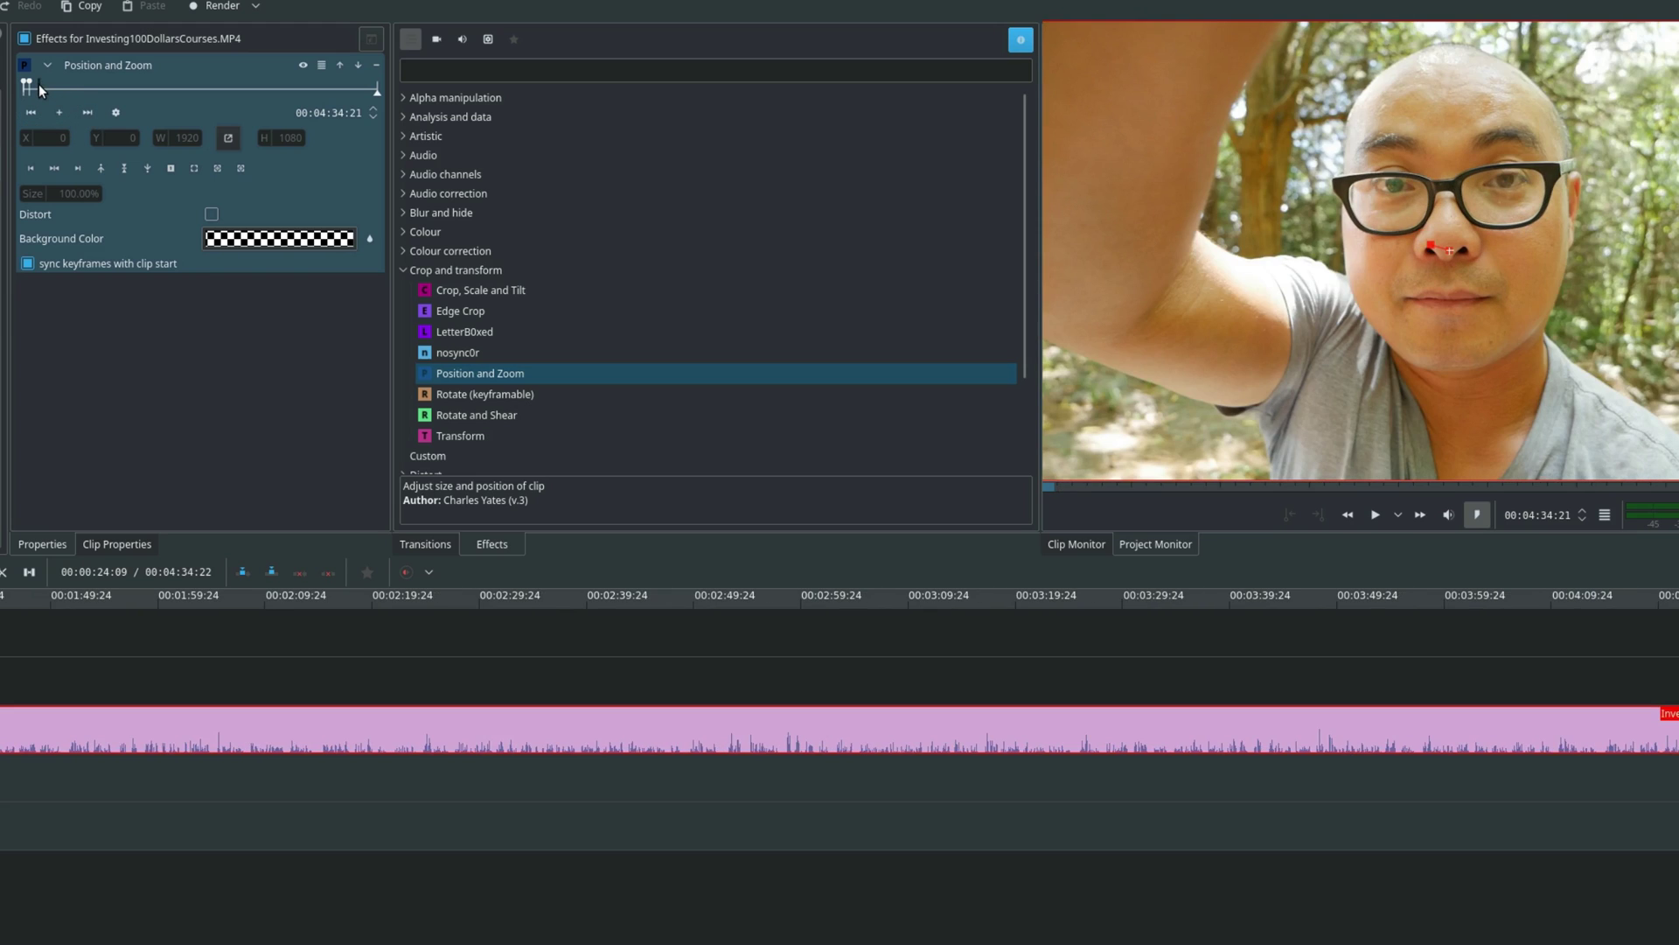
left_click(39, 85)
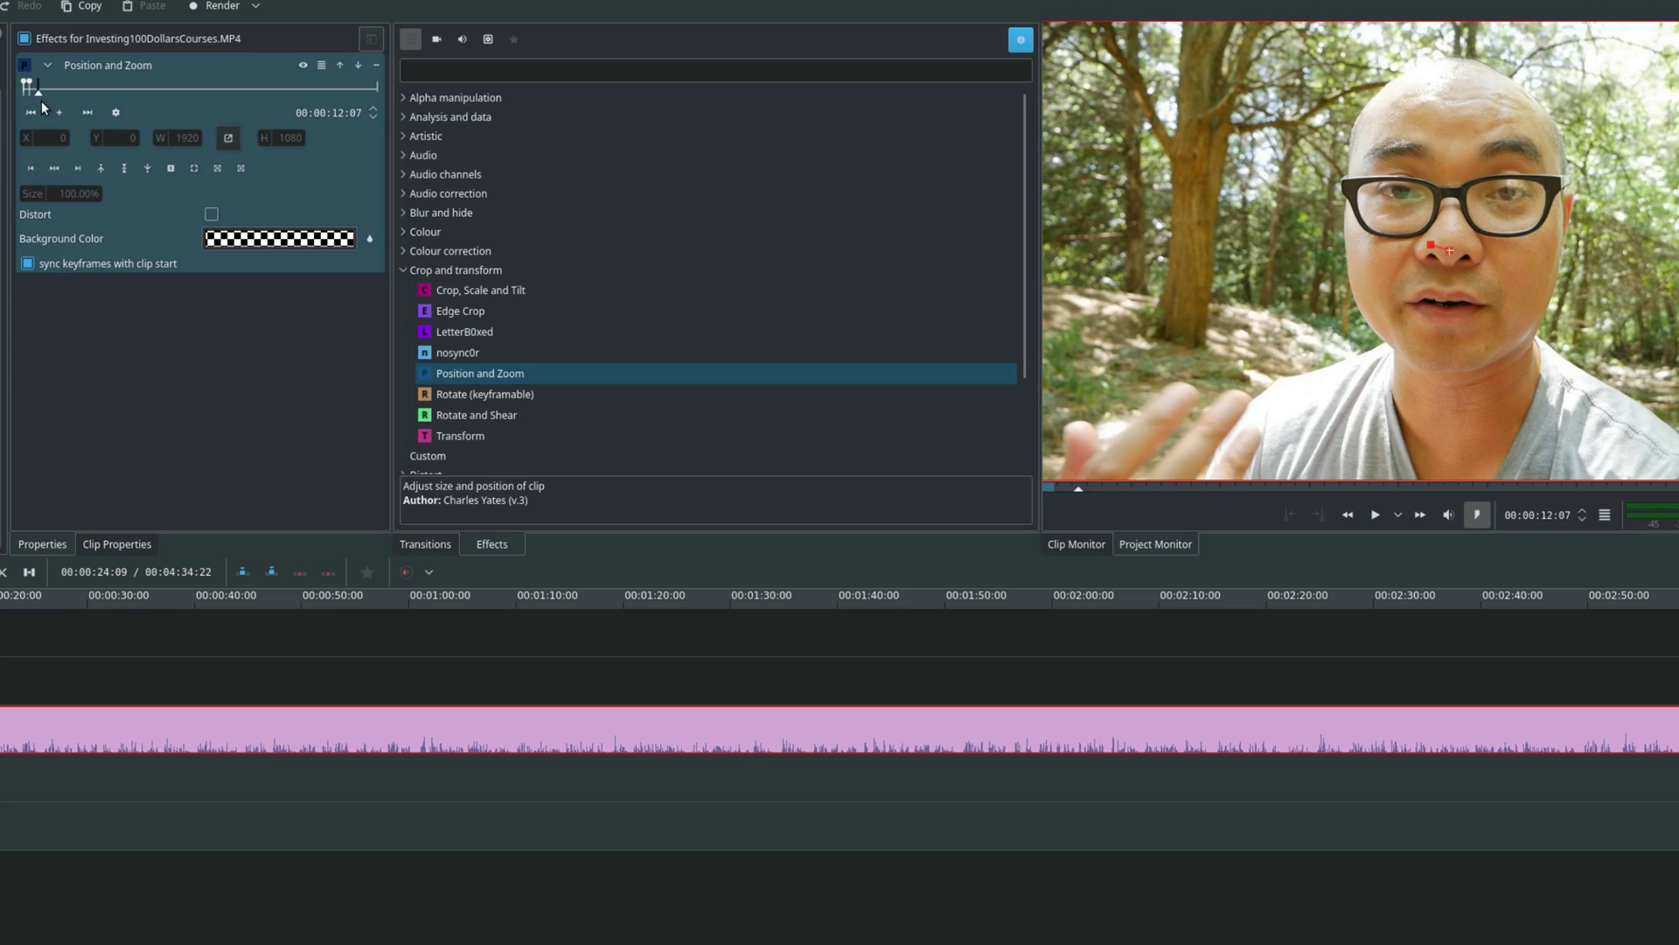
left_click(33, 97)
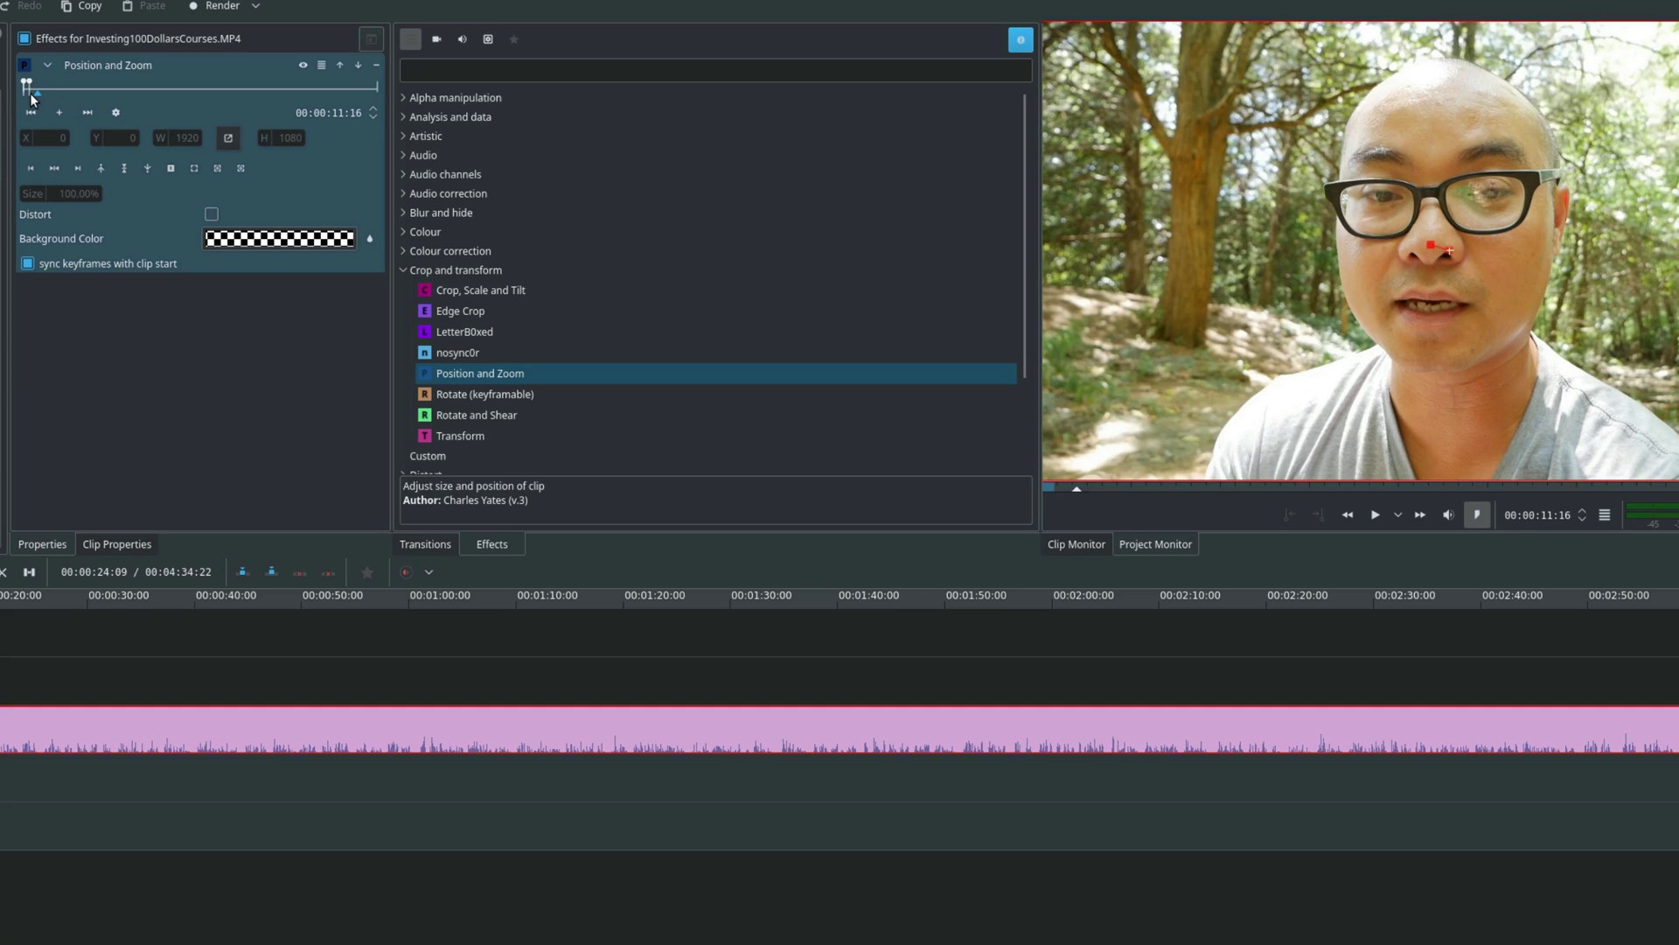
left_click(30, 112)
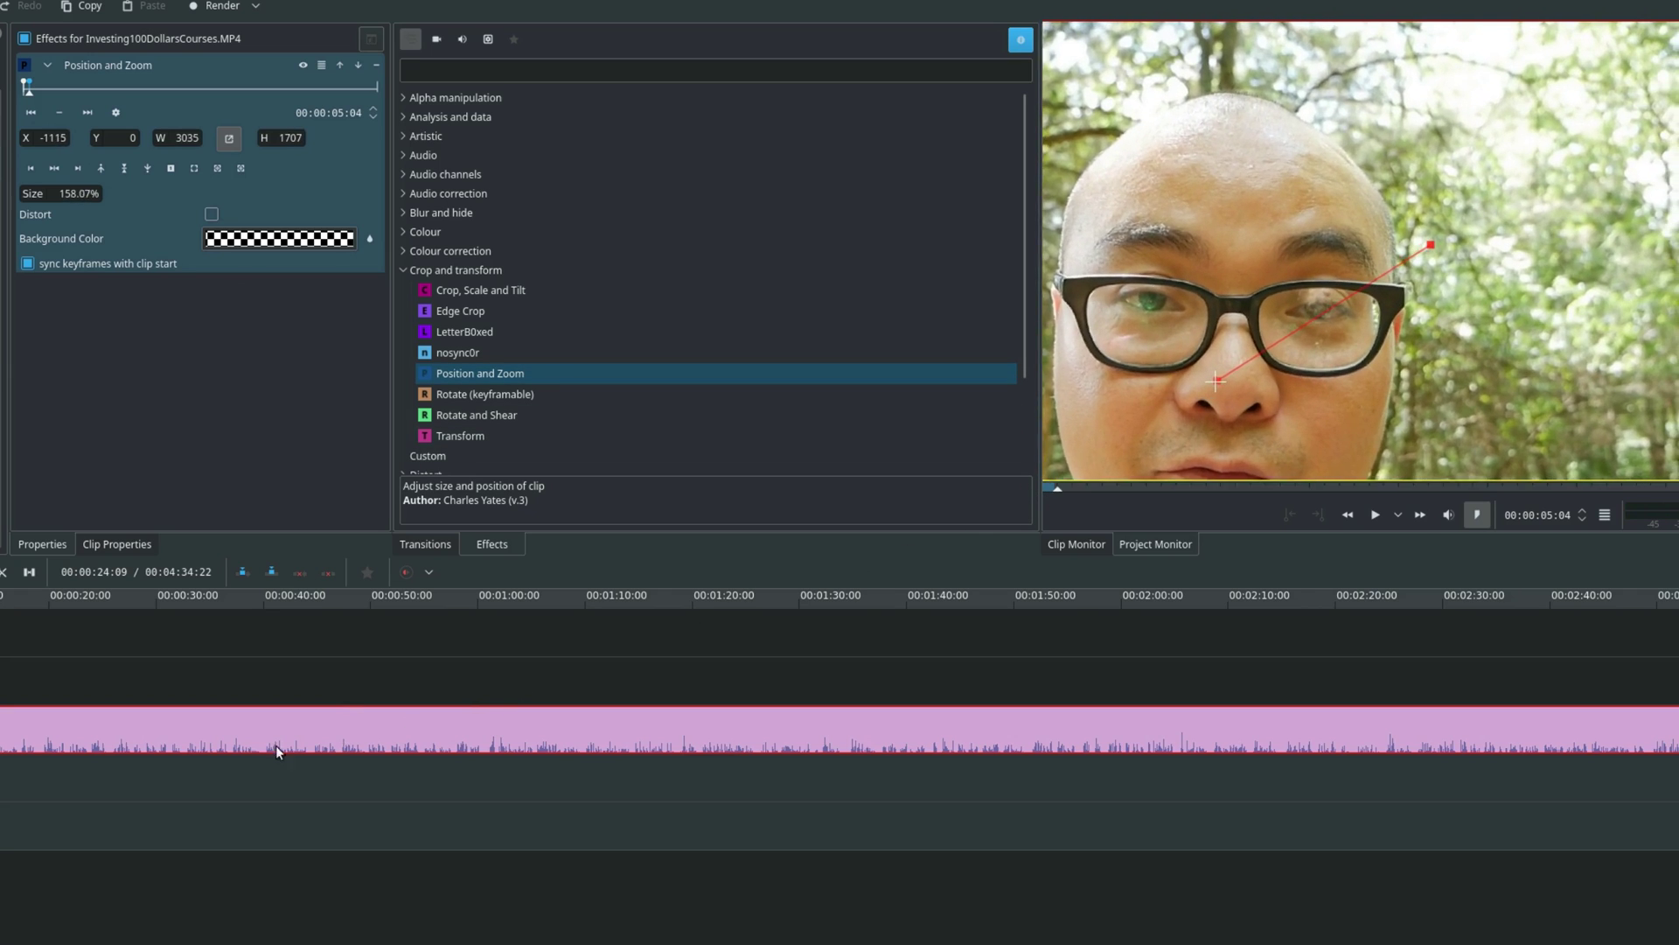
Step: Scale the image to 240.74% at X -1438, Y -706 for a close-up on the face
left_click_drag(1205, 389, 1490, 278)
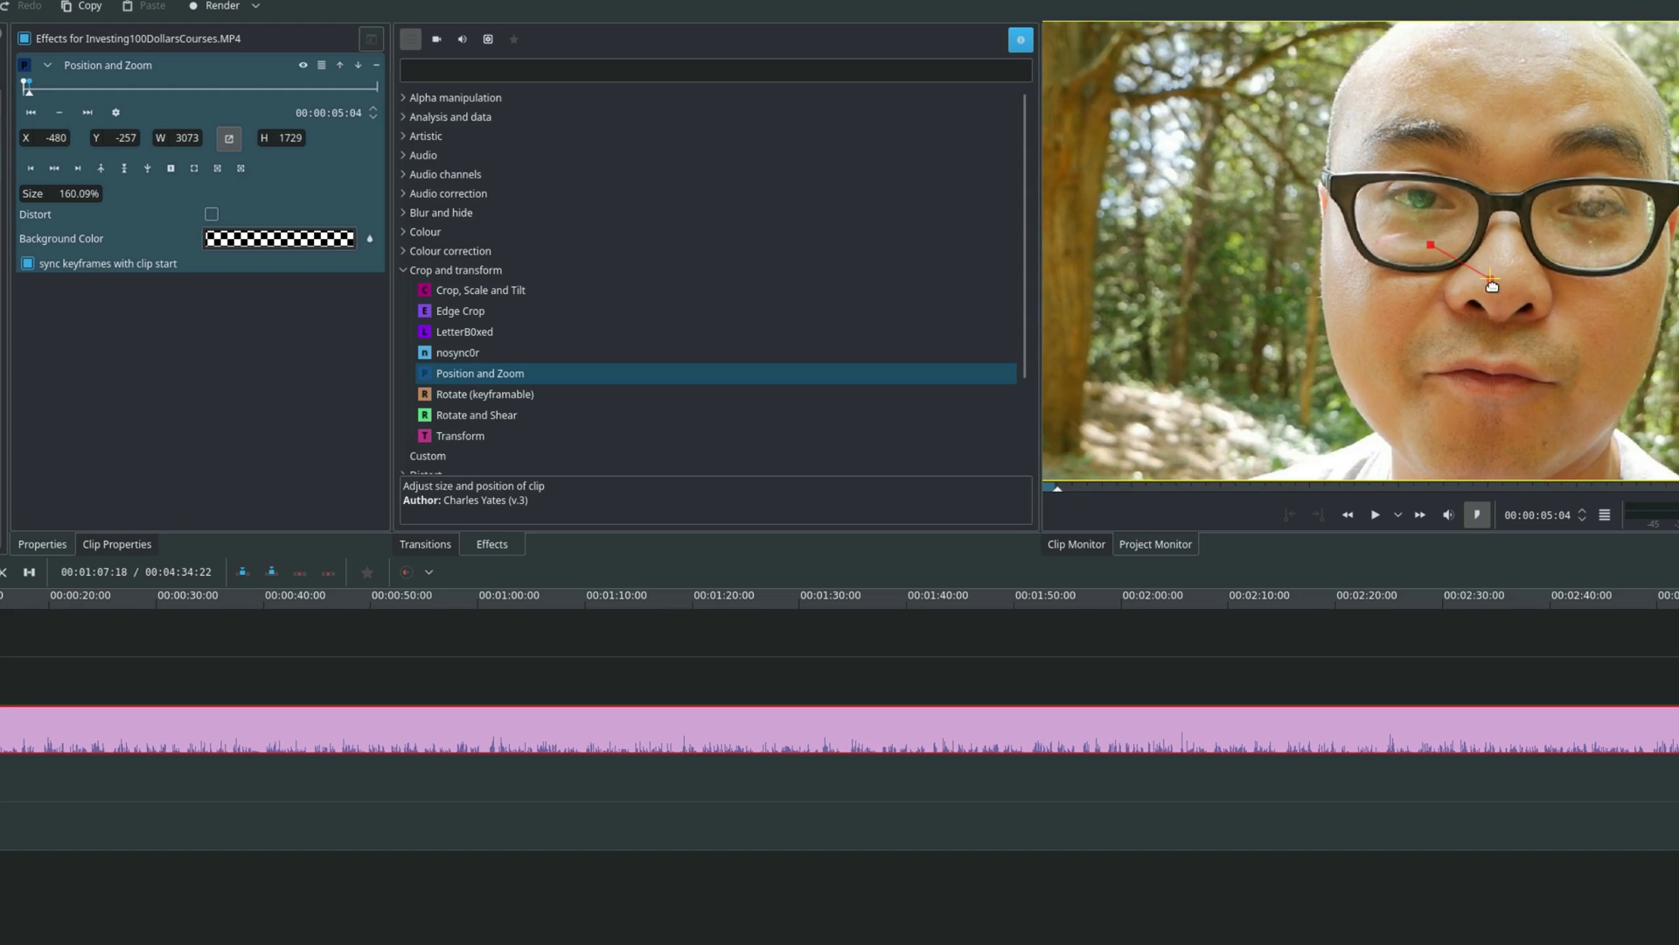
left_click_drag(1493, 285, 1675, 57)
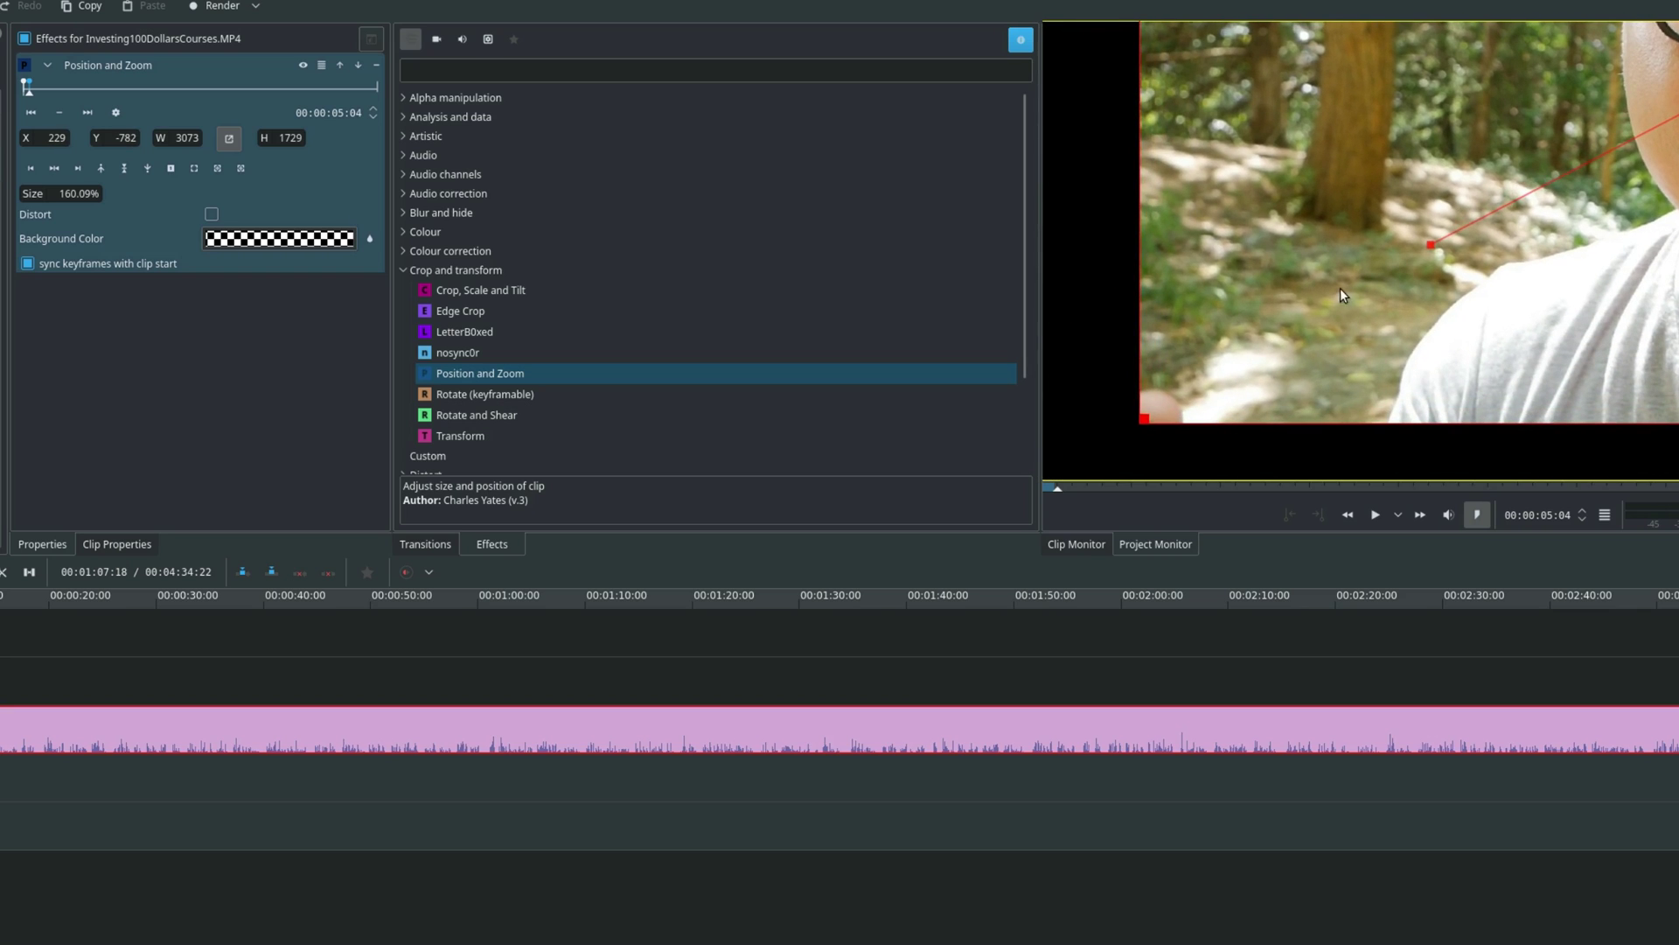
left_click_drag(1129, 423, 306, 787)
left_click_drag(1461, 244, 1412, 275)
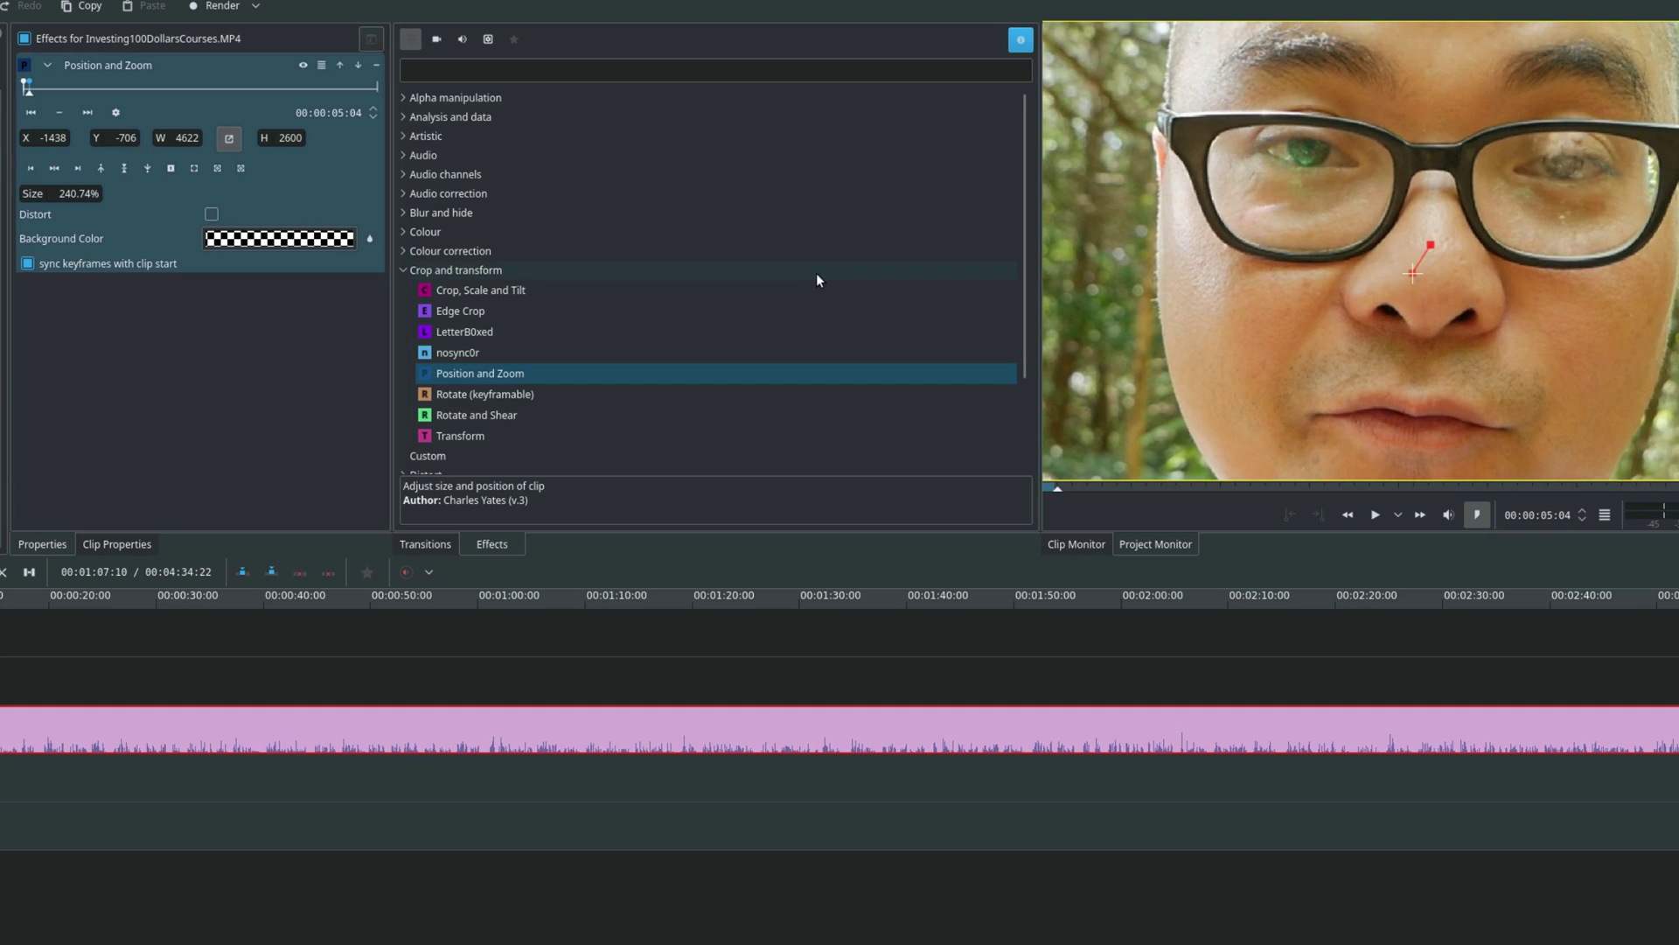
Step: Add a keyframe at 00:00:14:05 with original 100% size at X 0, Y 0
left_click(40, 88)
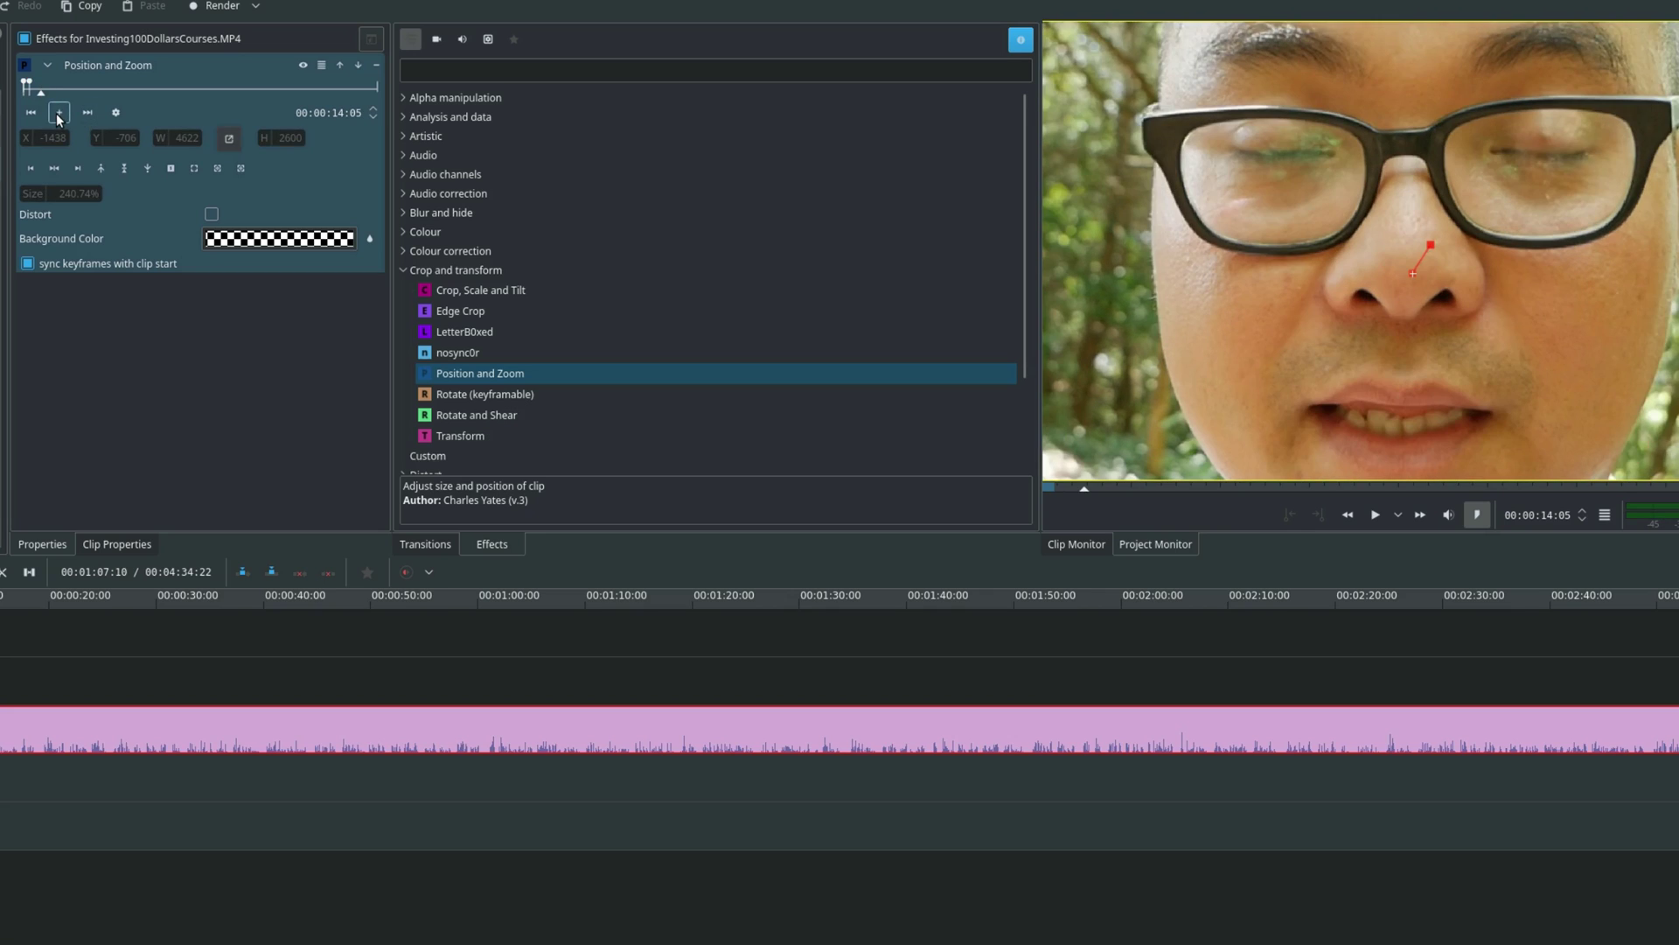
left_click(59, 115)
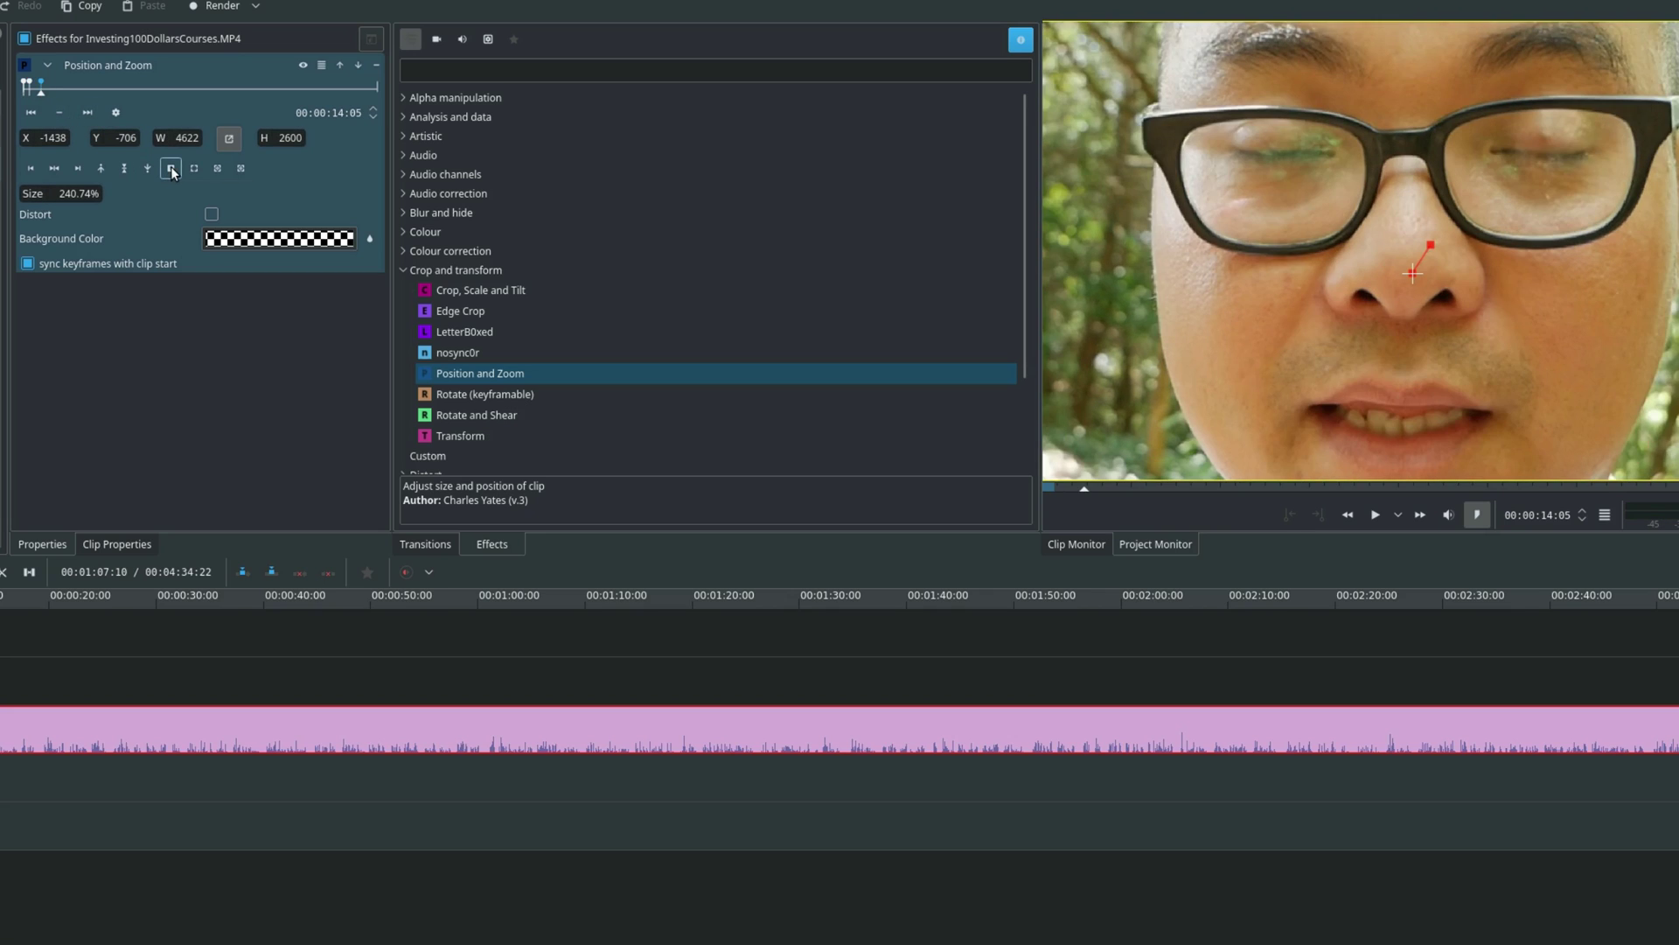
left_click(171, 167)
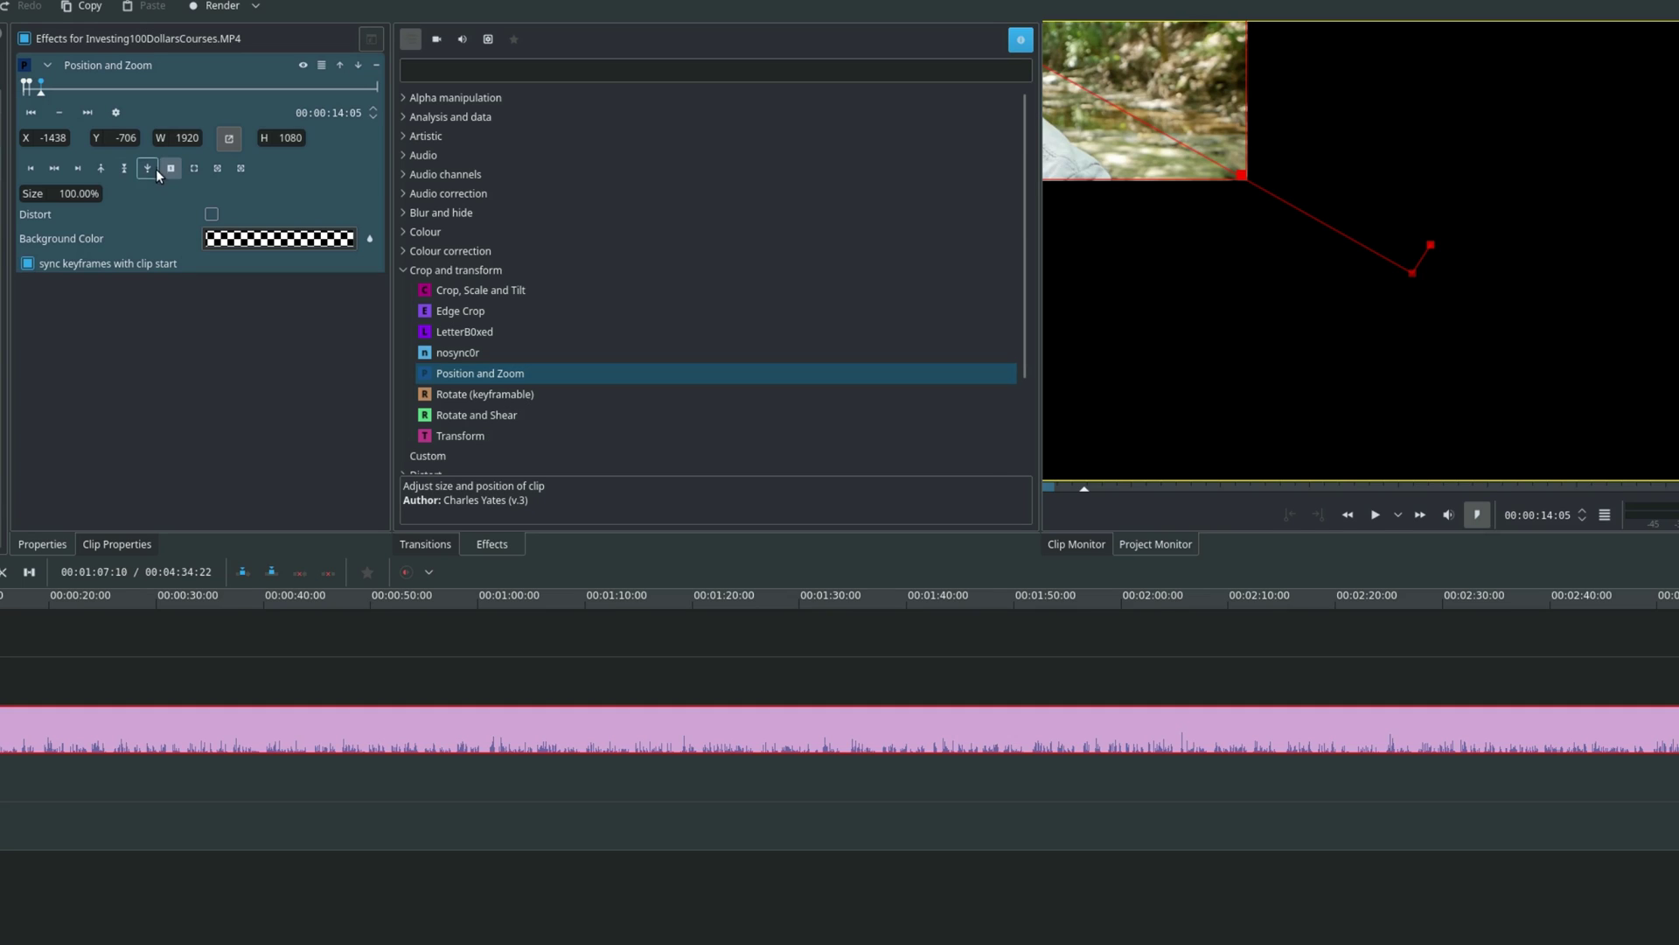
left_click(79, 167)
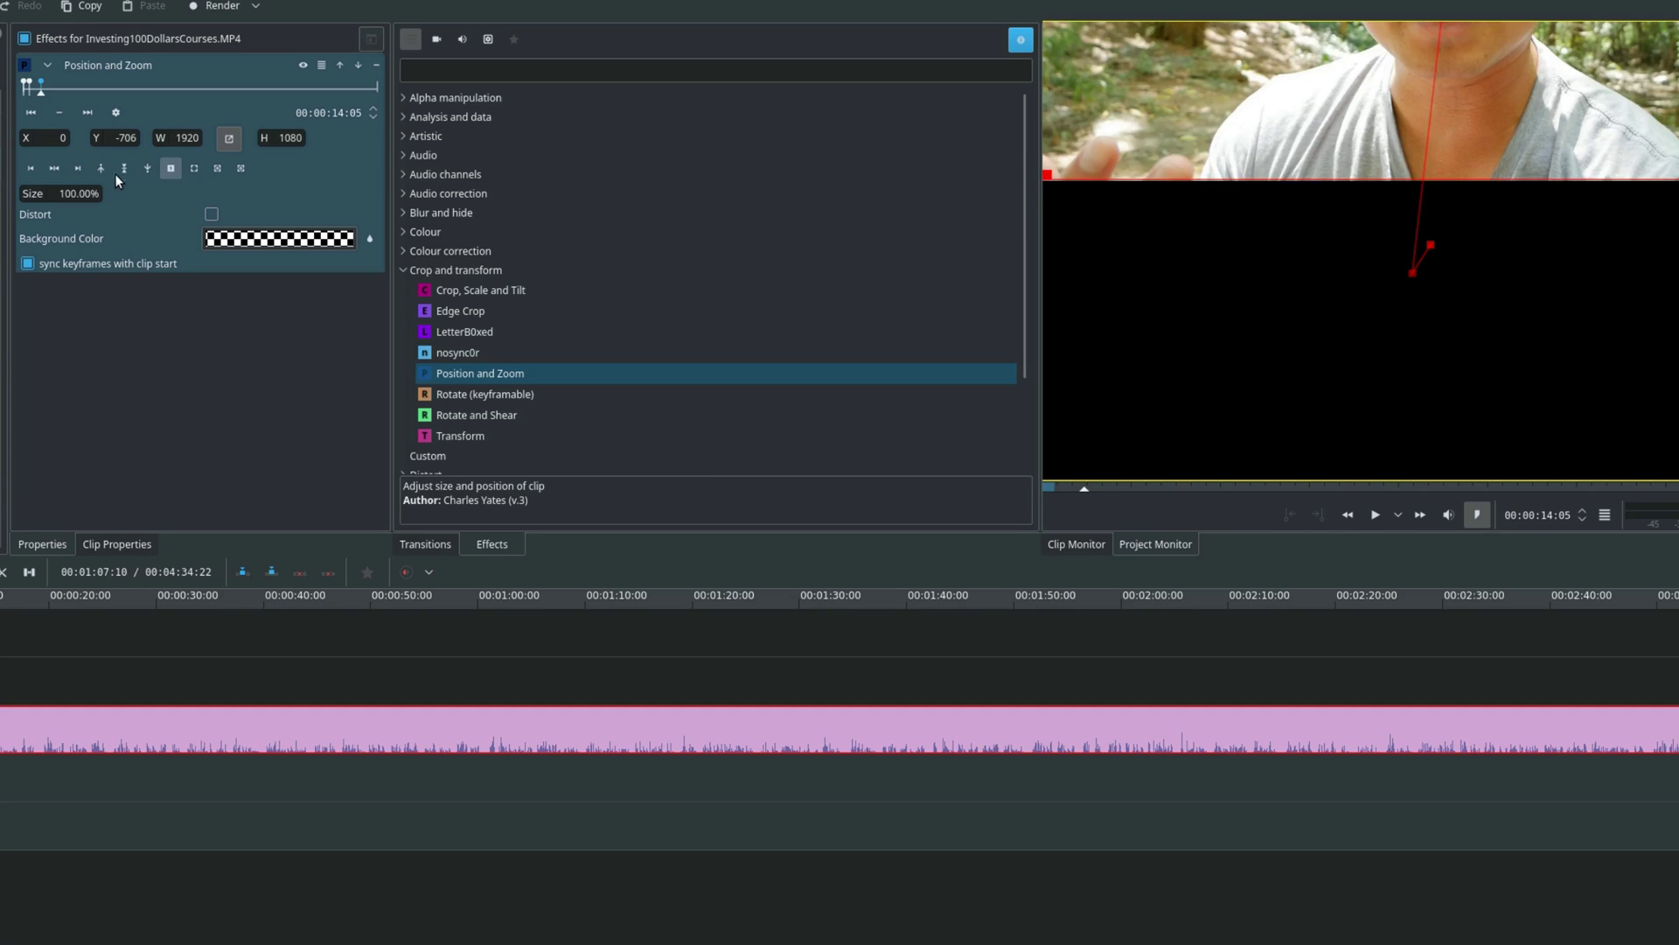
left_click(141, 169)
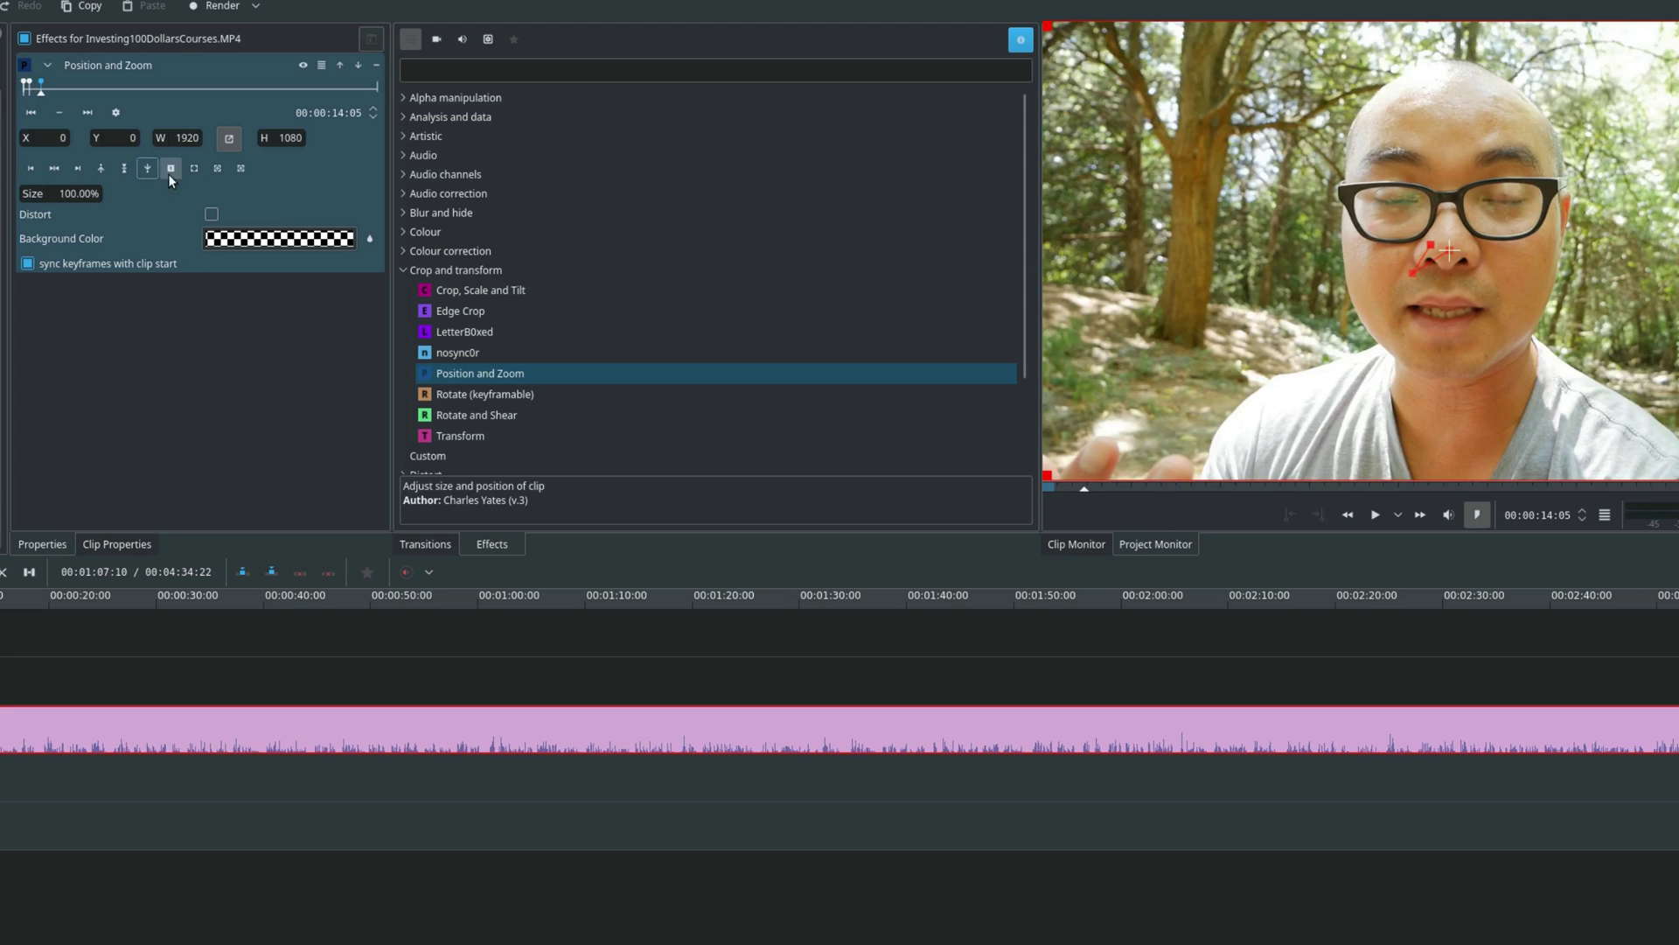
left_click(35, 114)
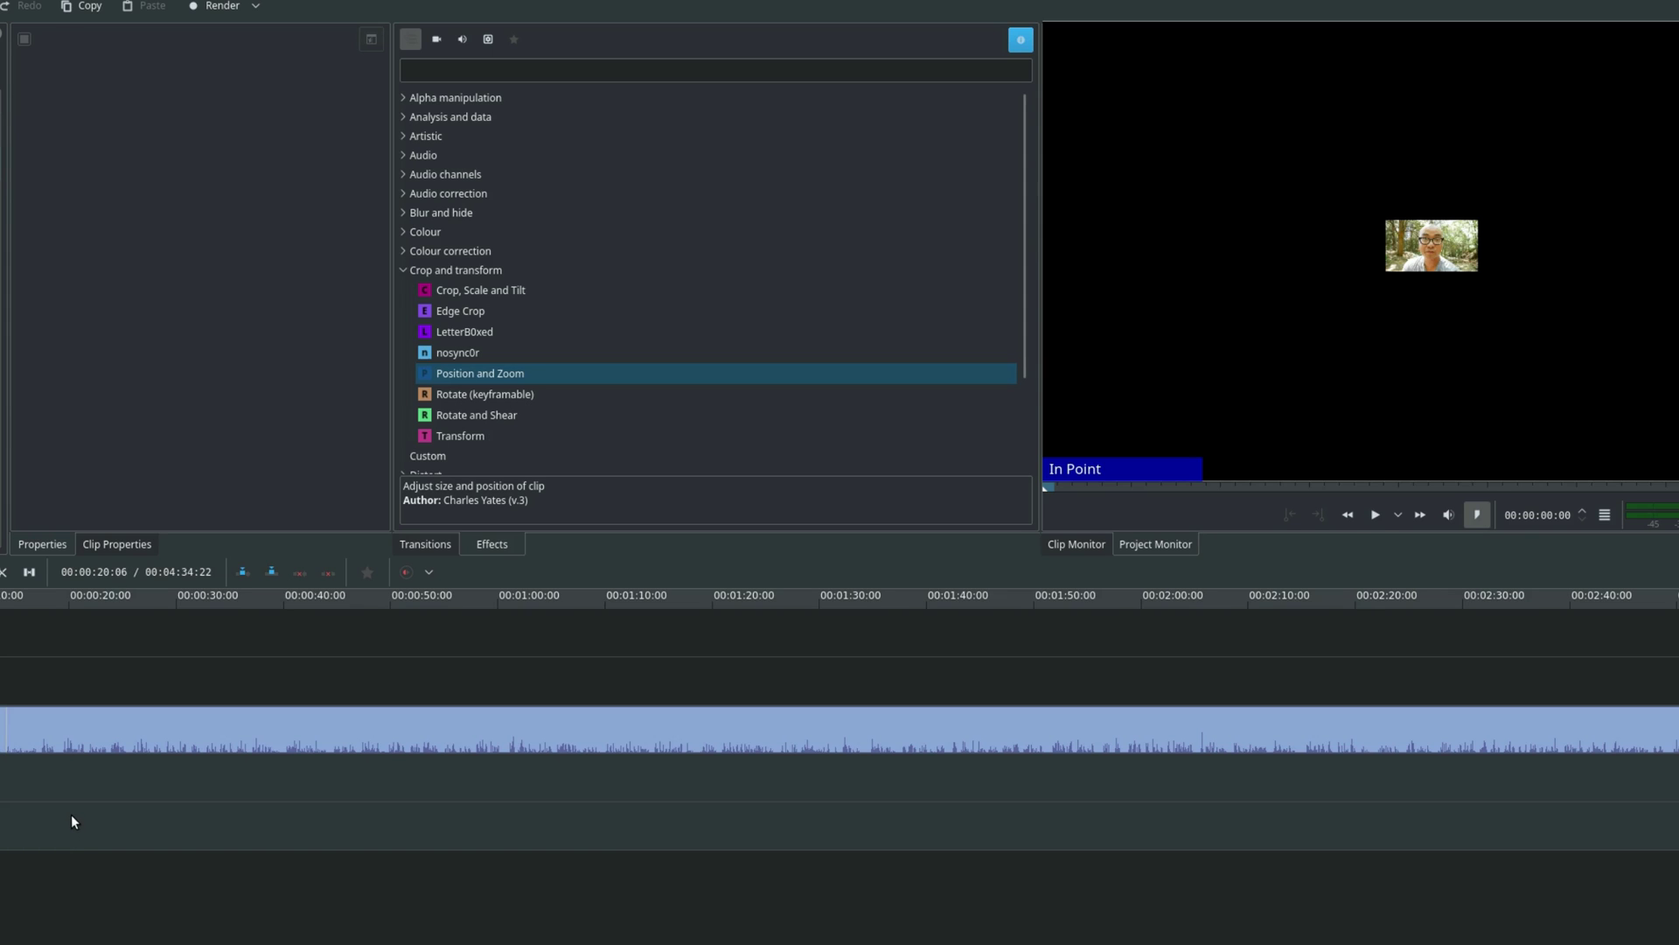
Step: Play the timeline to preview the zoom from face close-up back to full frame
key("space")
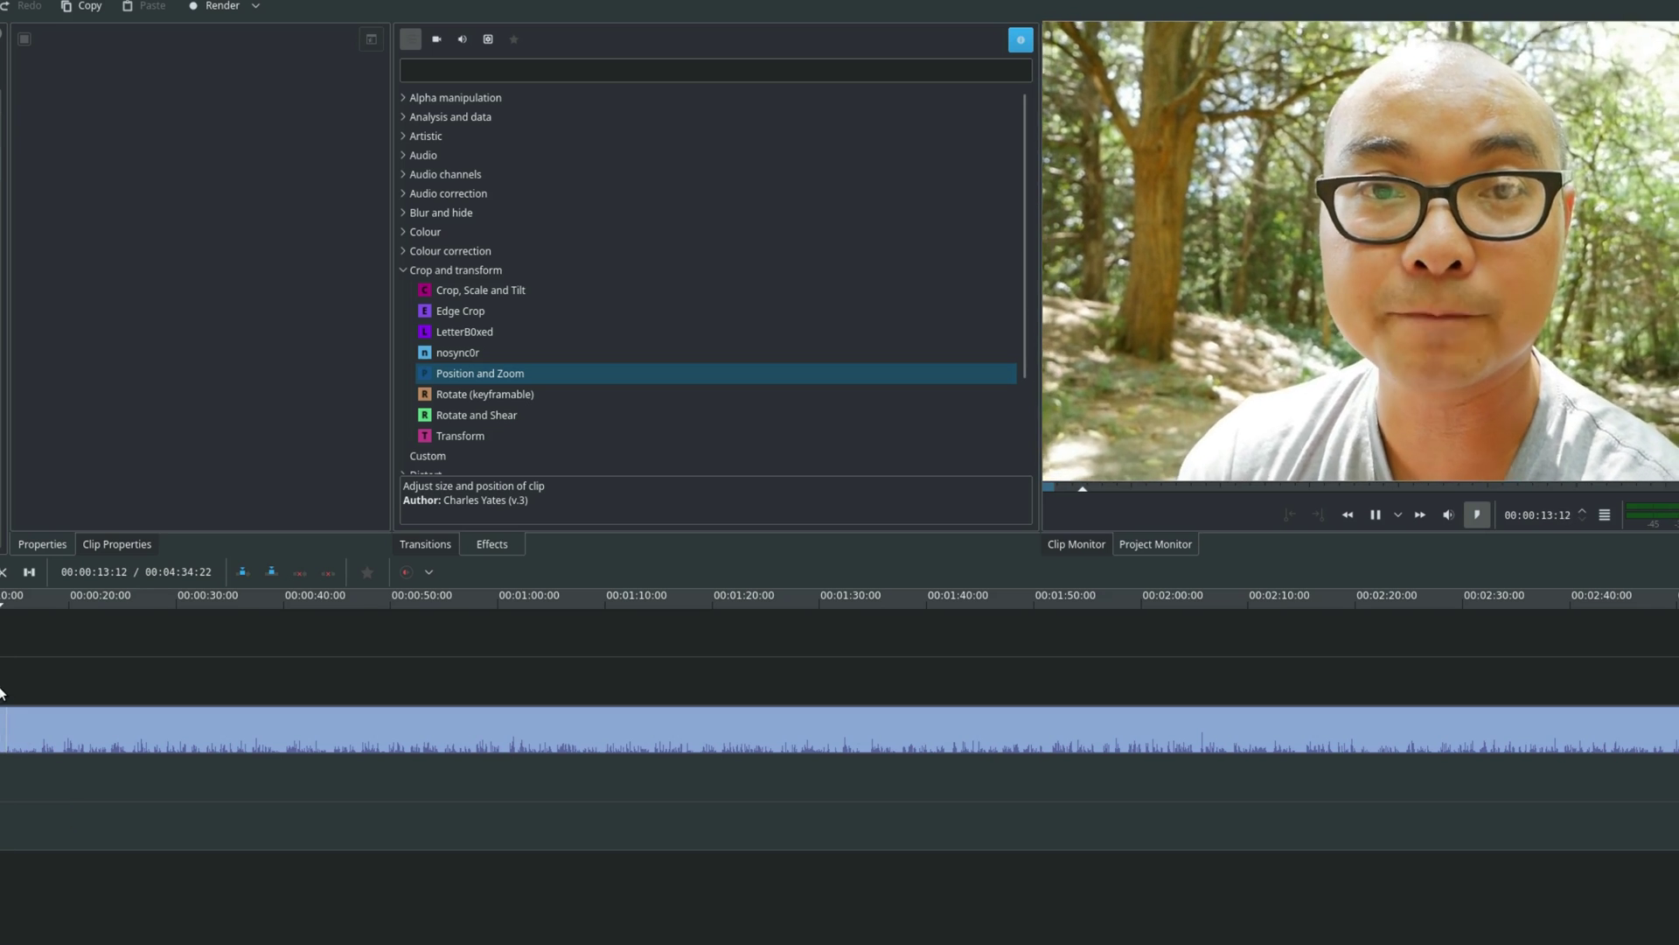
key("space")
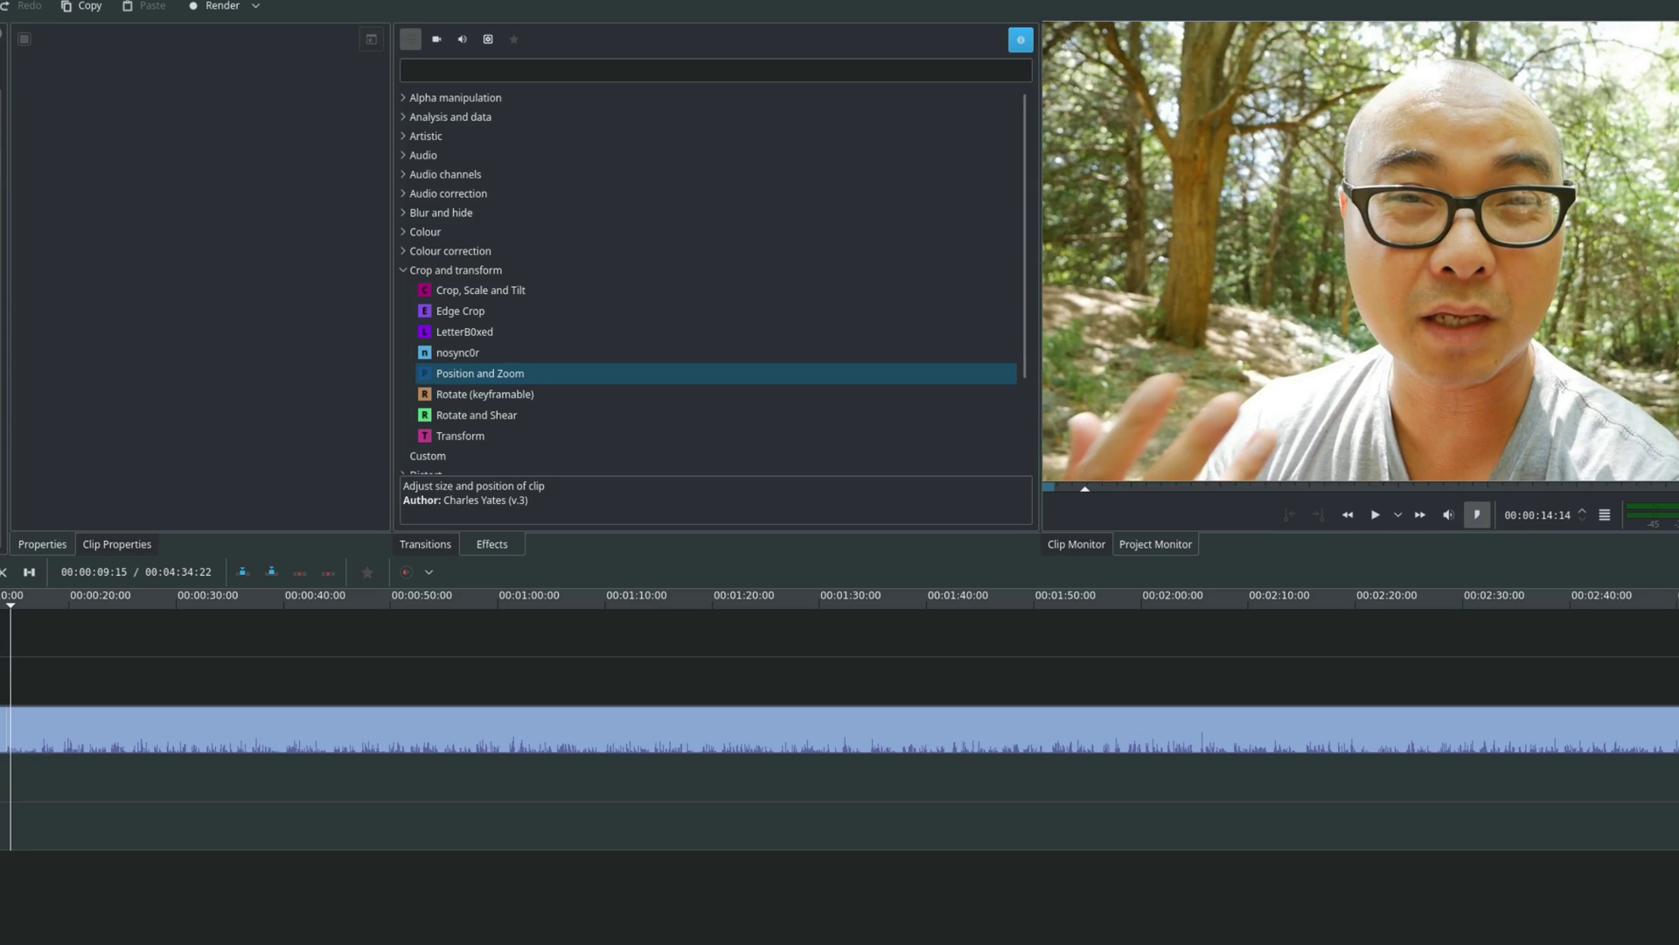
Step: Cycle through the keyframes at 00:00:00:00, 00:00:05:04 and 00:00:14:05, ending on the first
left_click(6, 729)
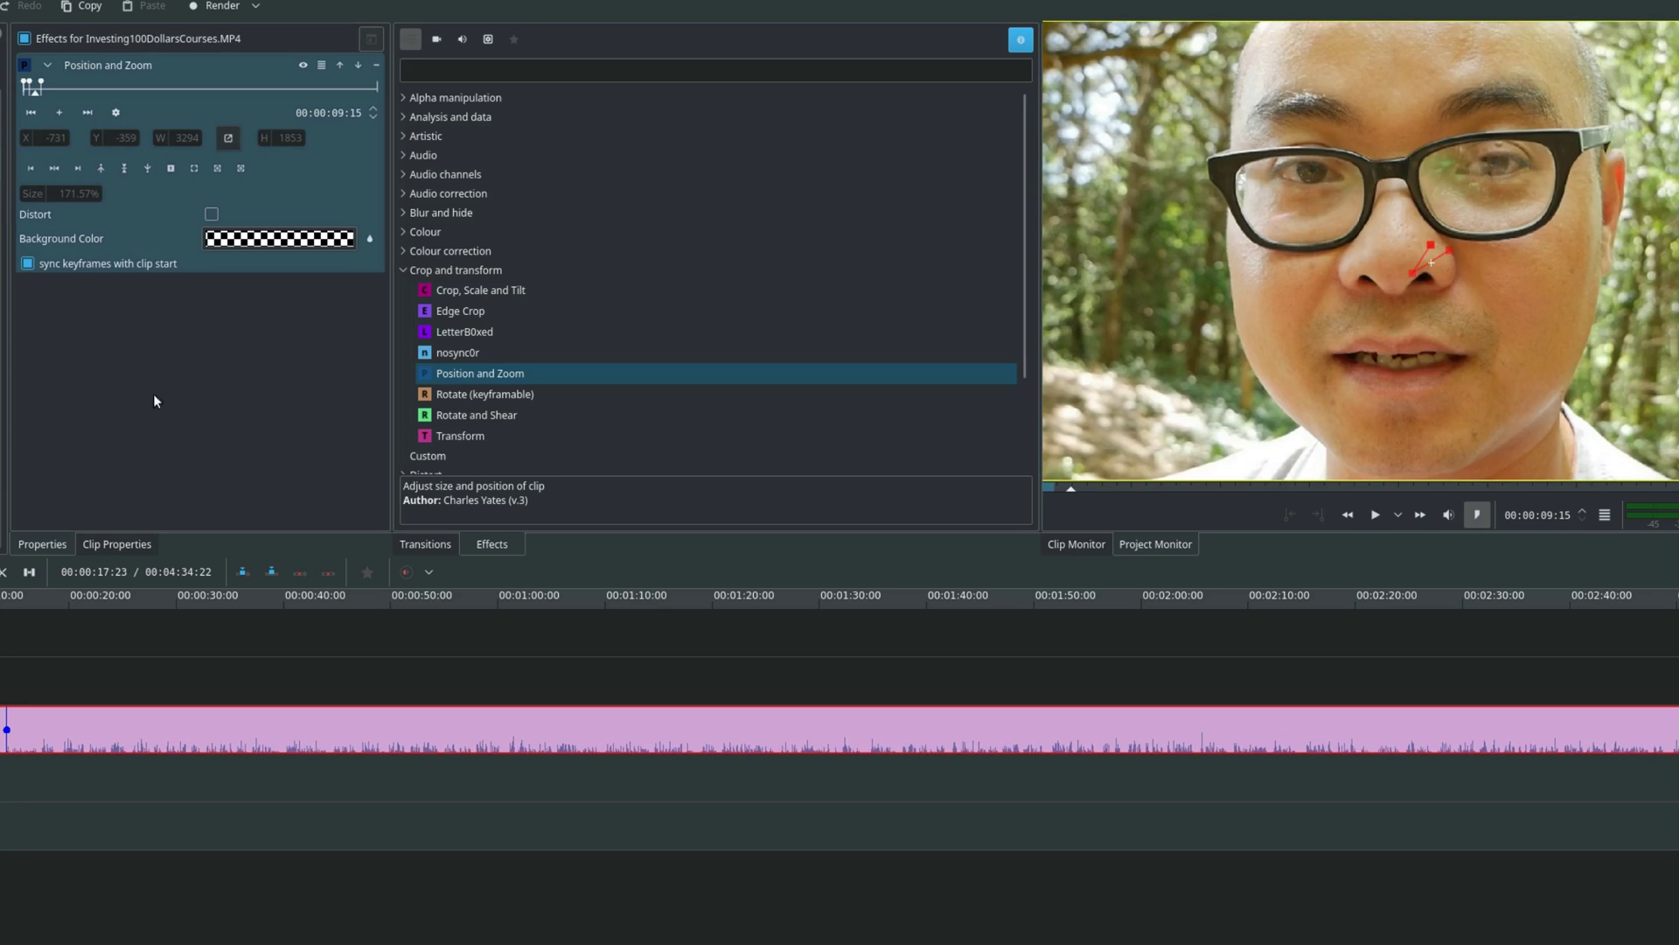
left_click(87, 112)
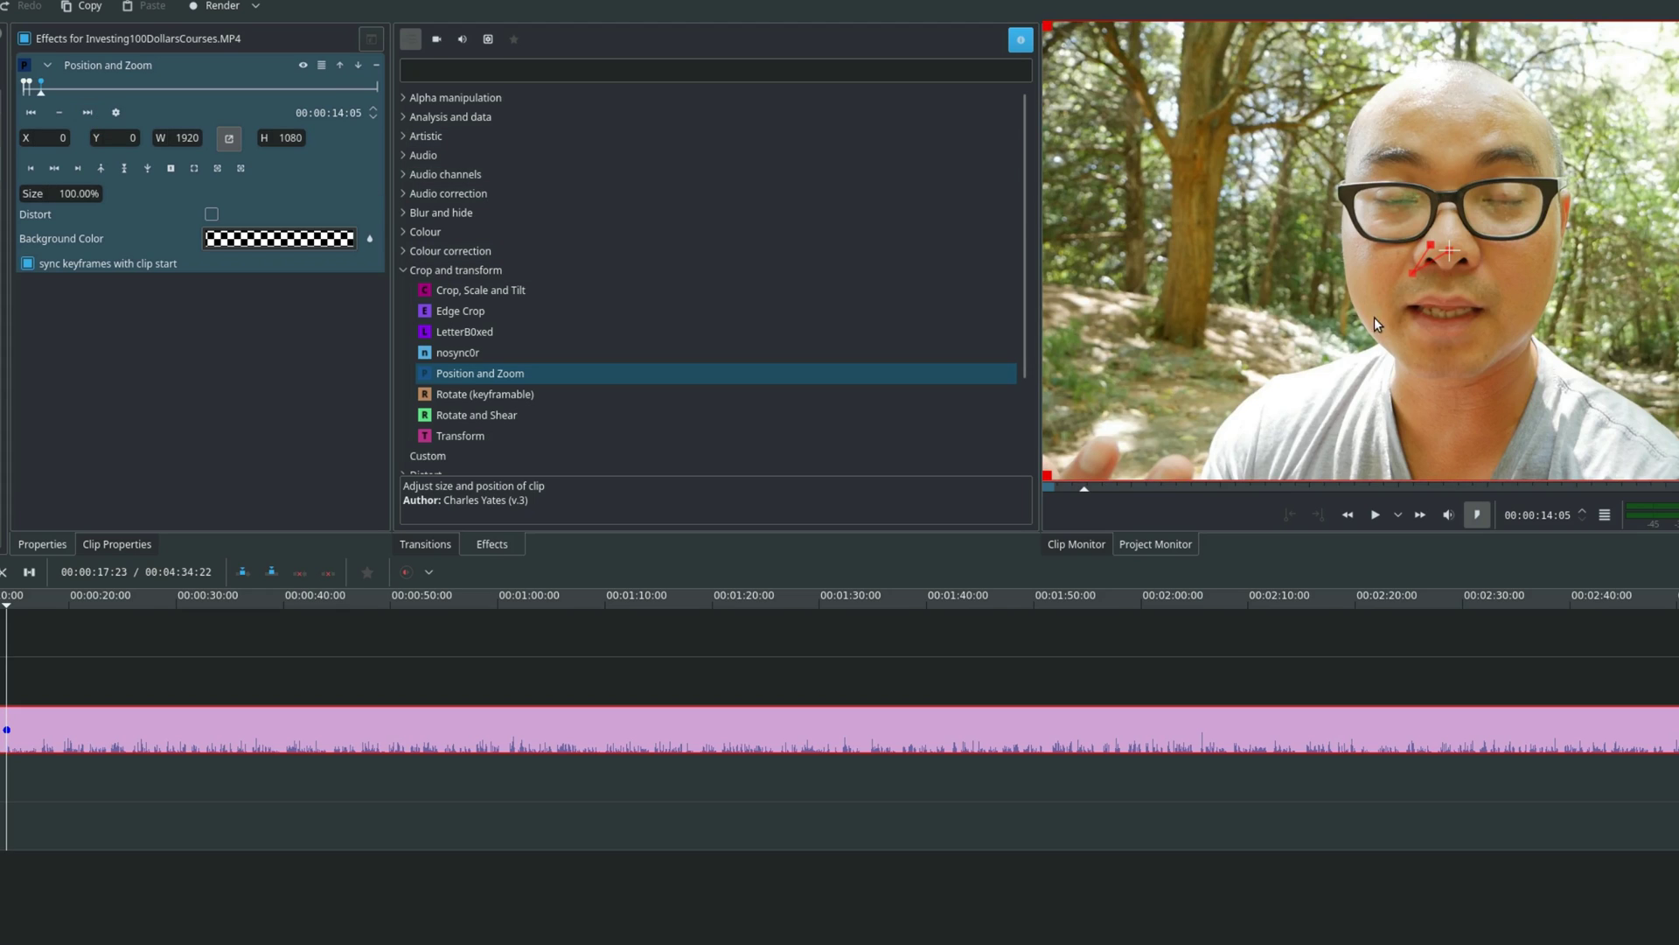
left_click(1430, 246)
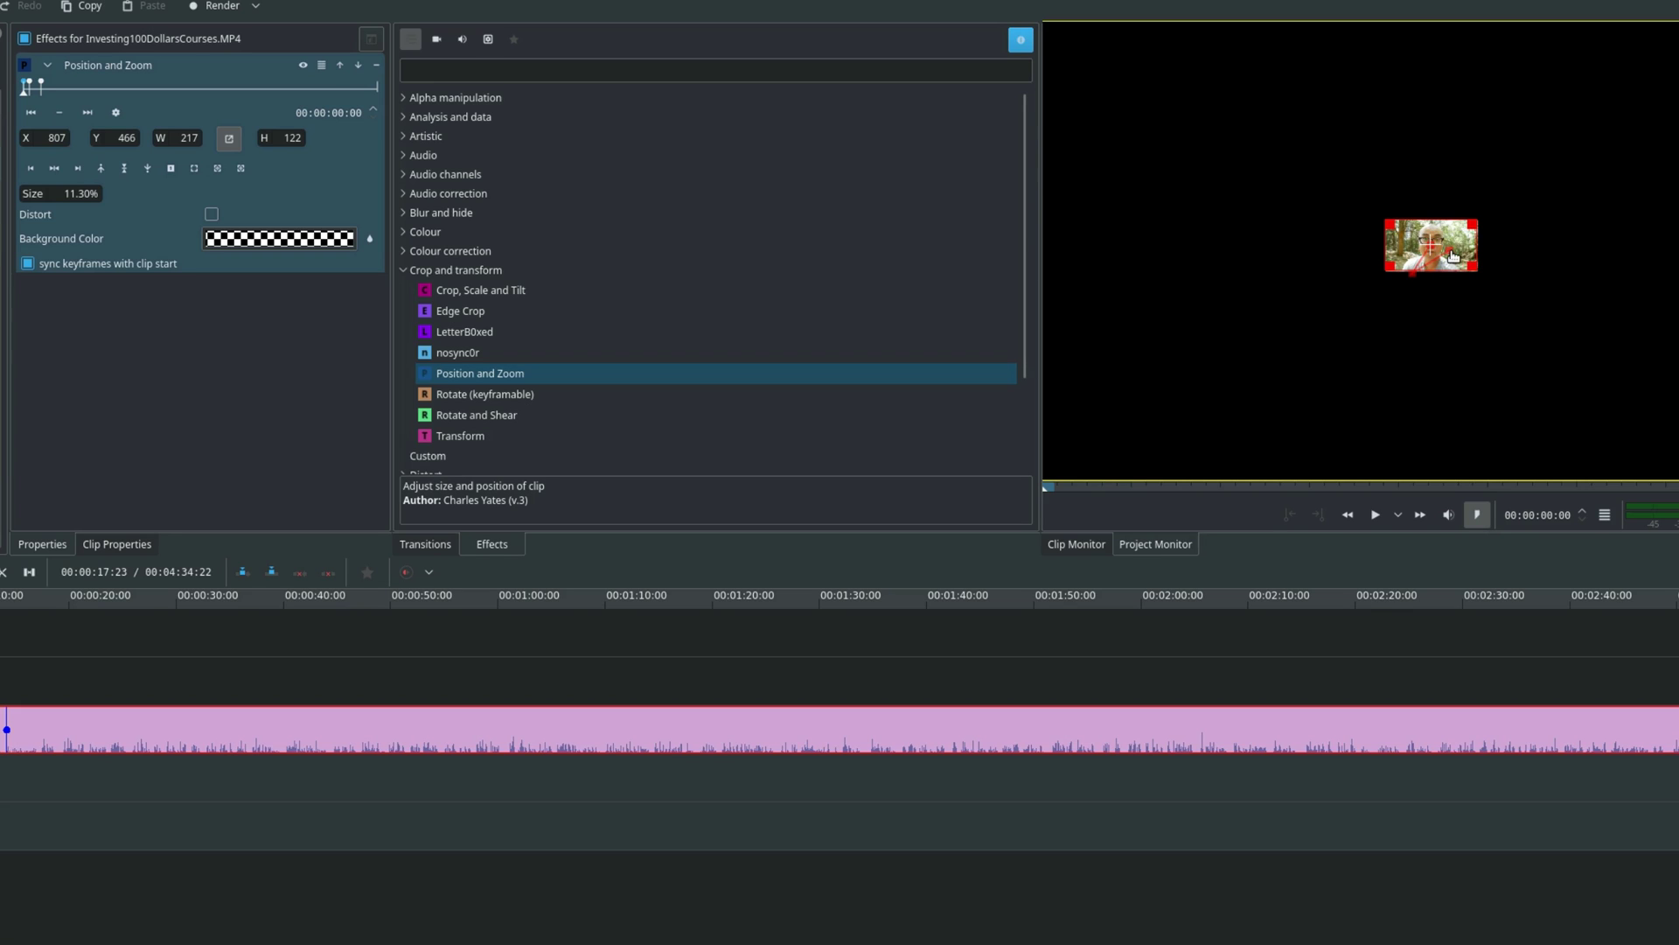
key("alt+Right")
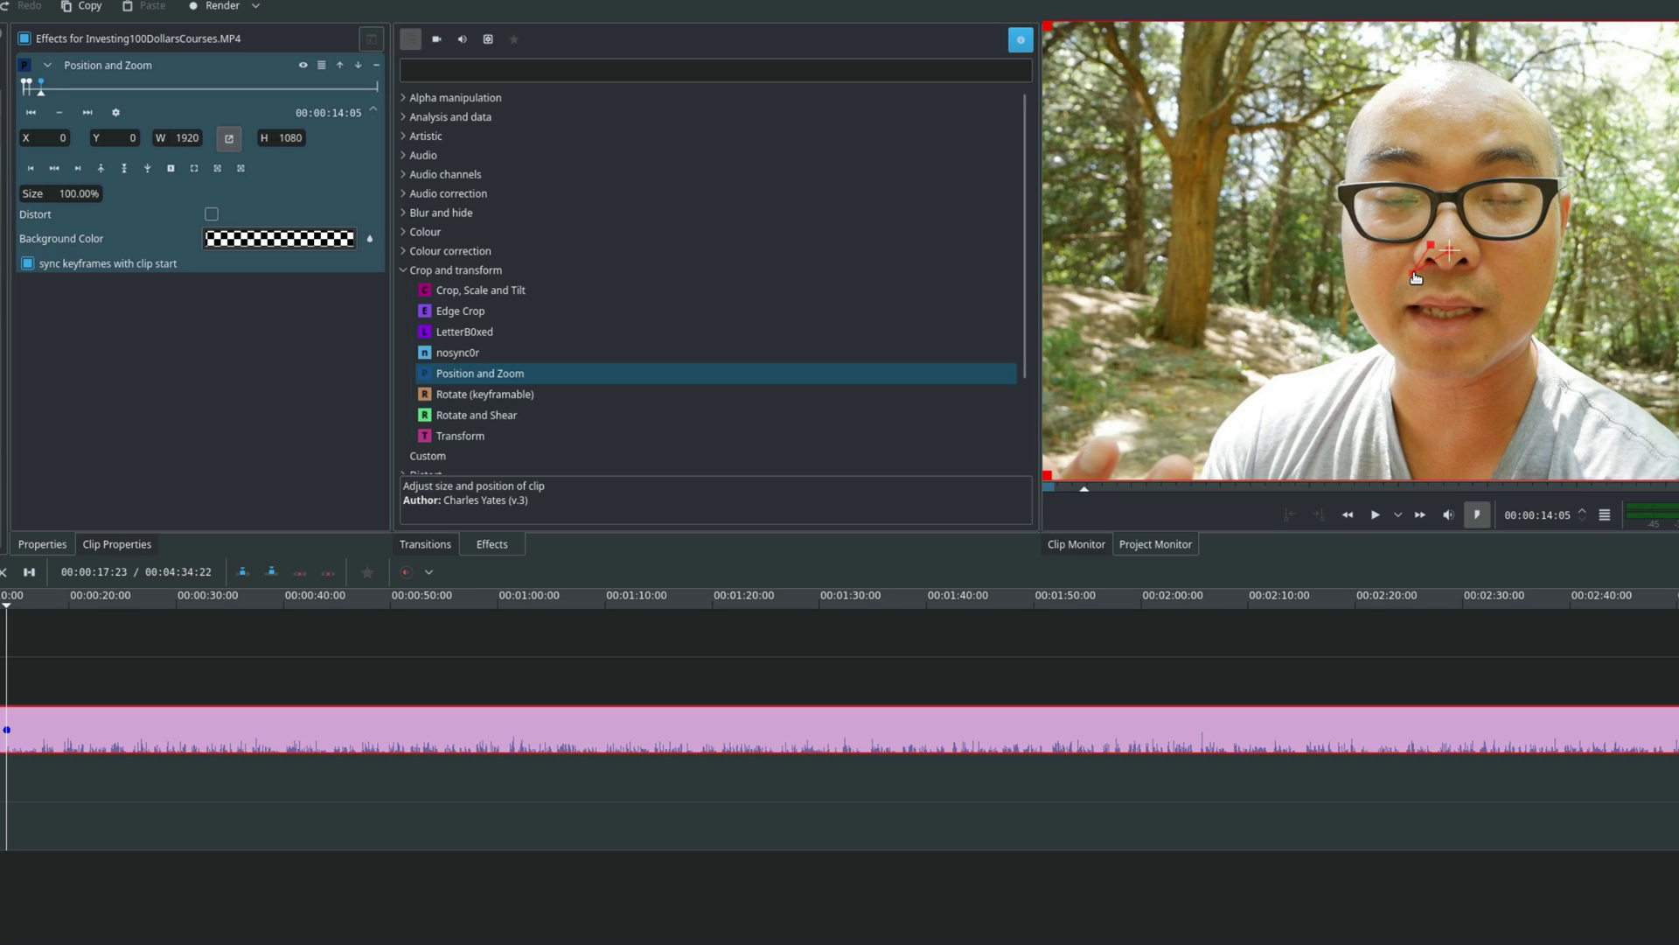
key("alt+Left")
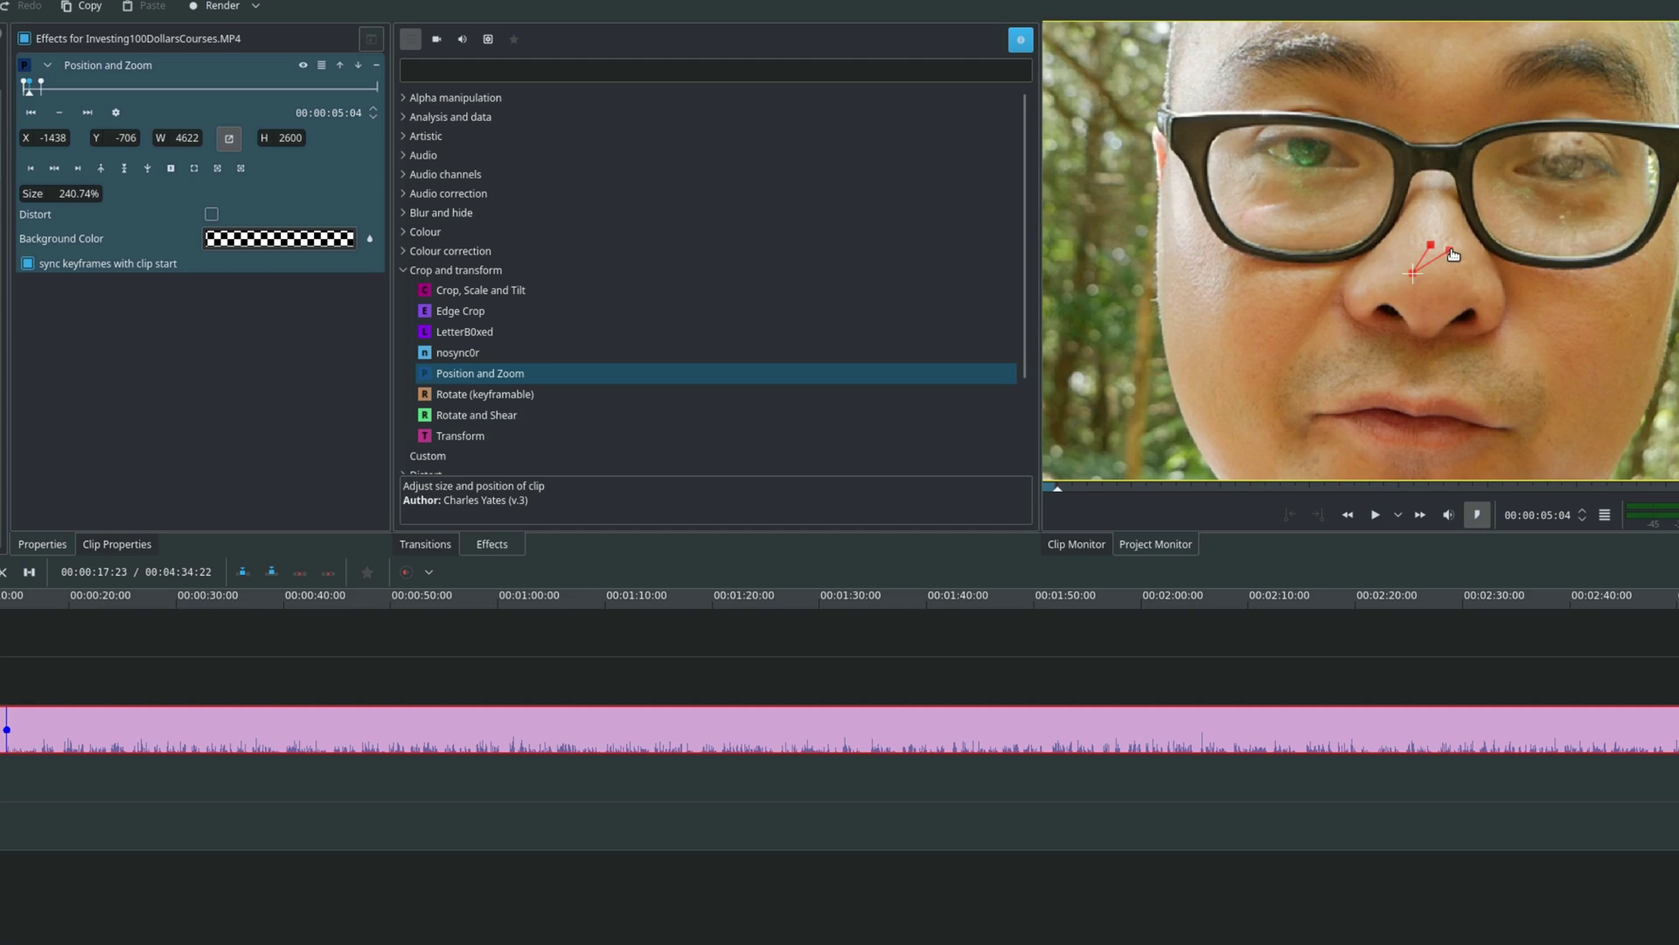
key("alt+Right")
key("alt+Left")
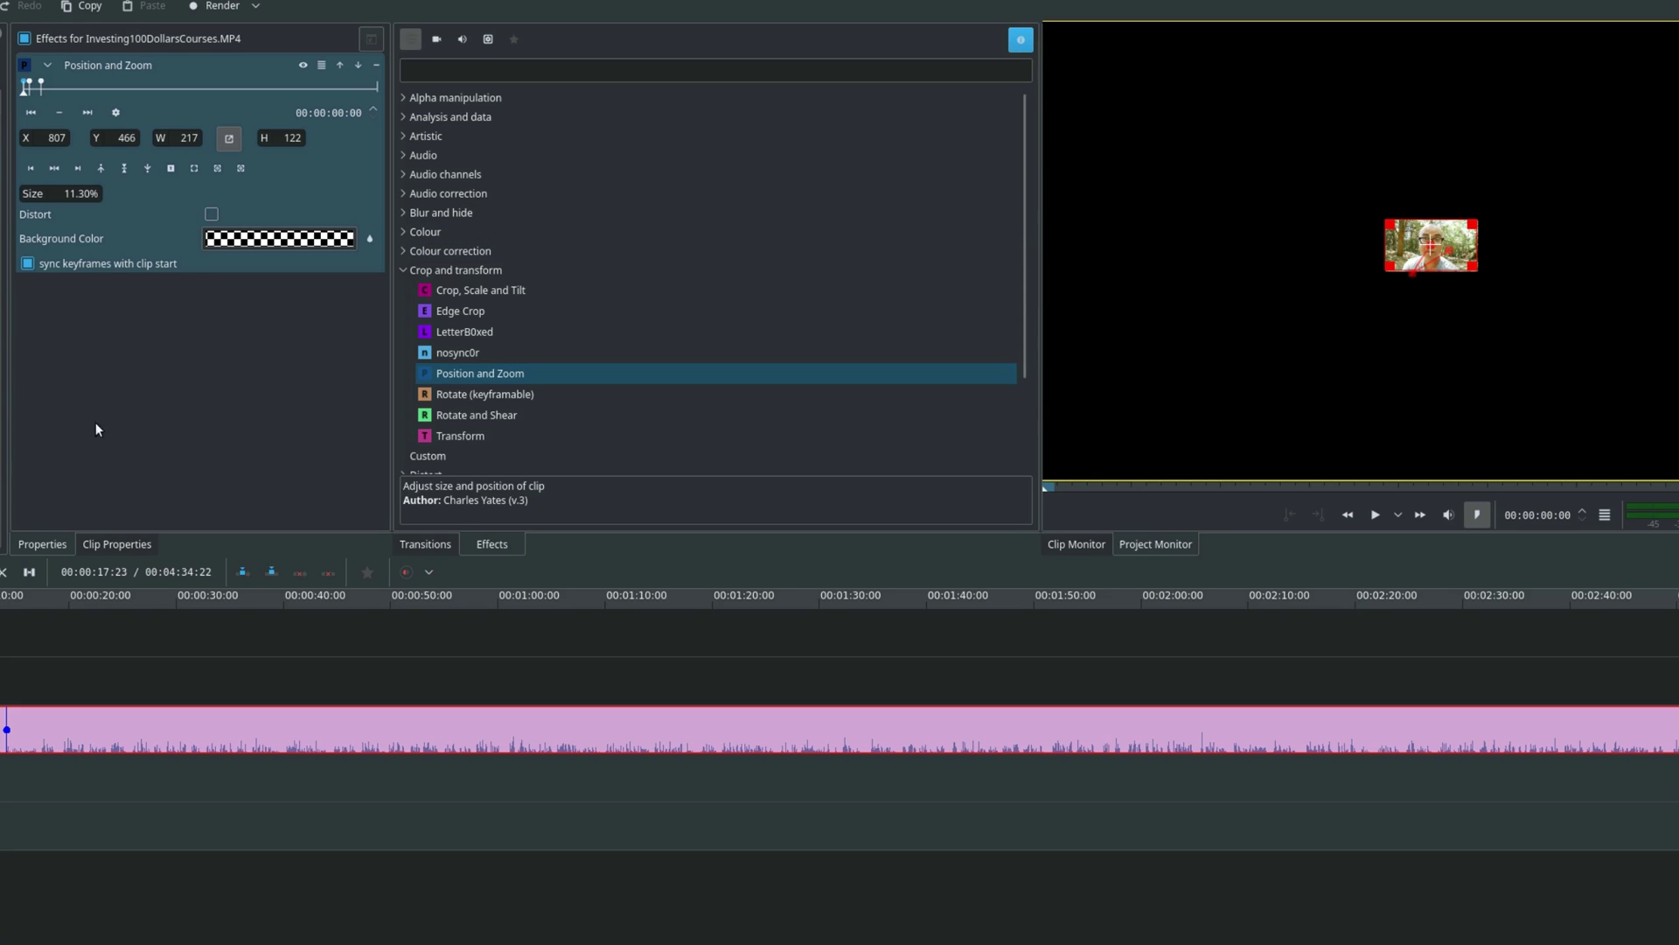
Step: Delete the Position and Zoom effect from the Investing100DollarsCourses.MP4 clip
left_click(376, 66)
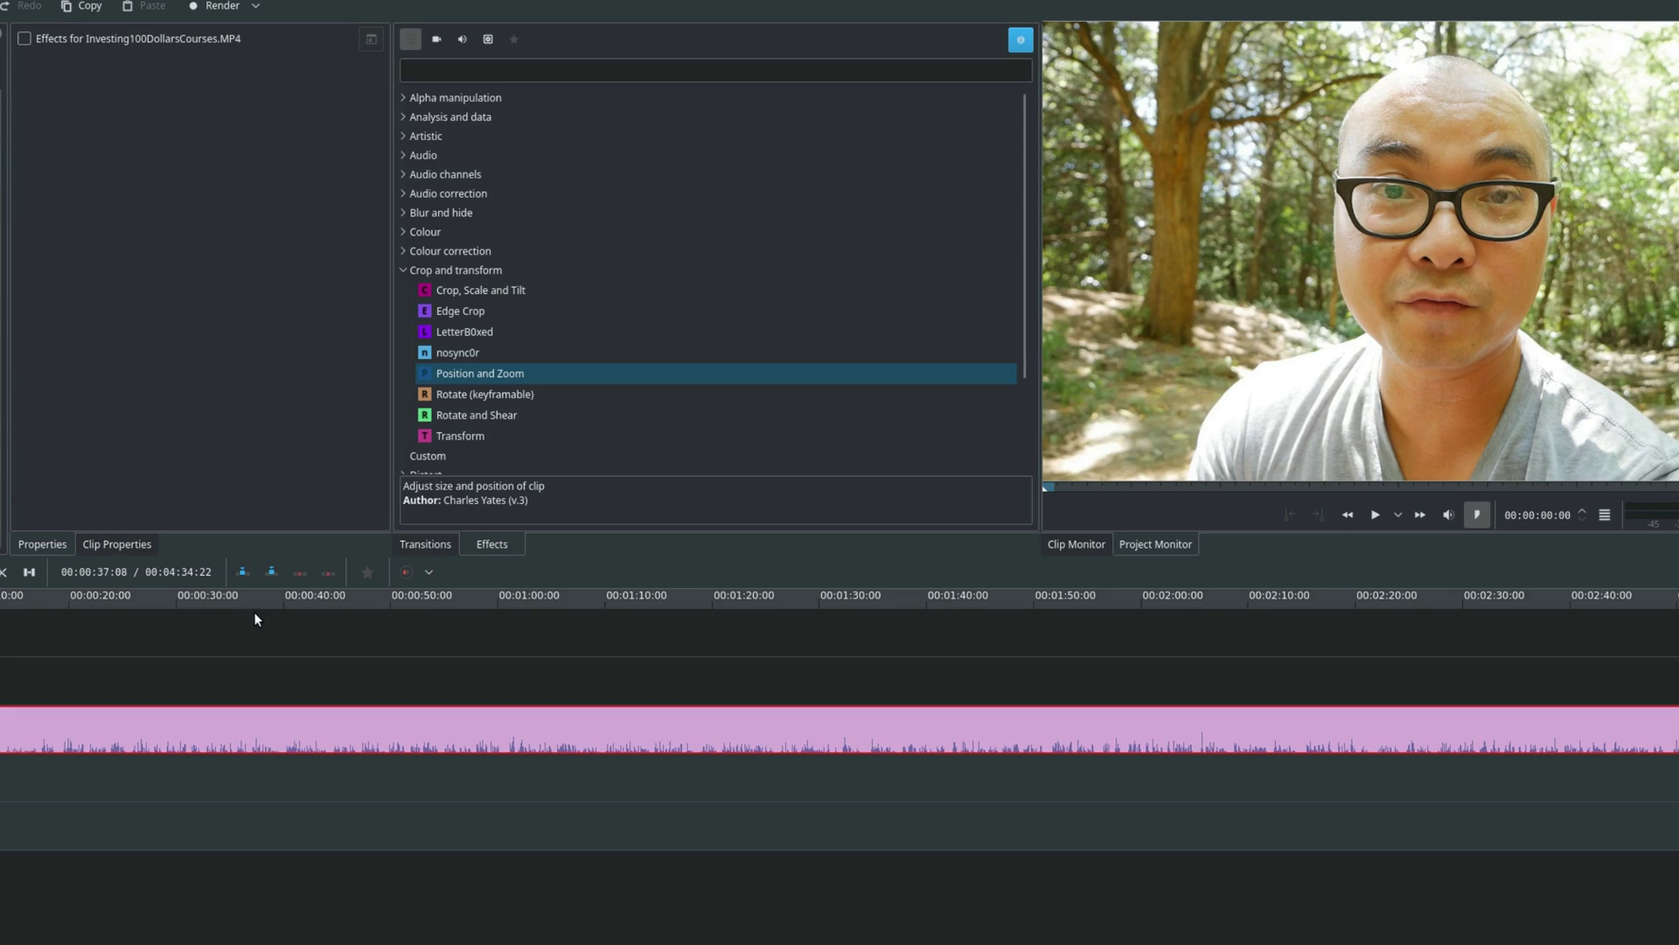